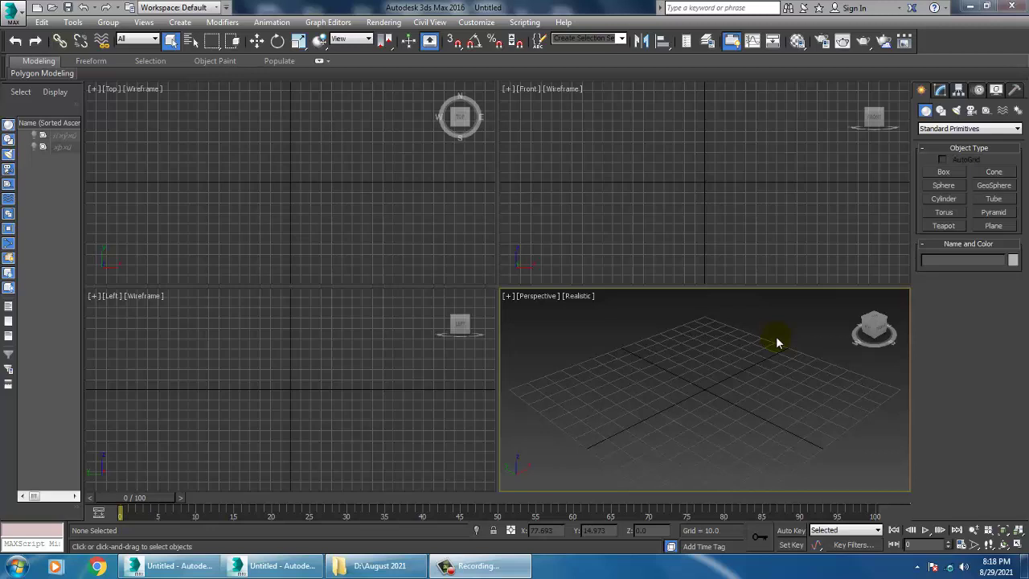
# - Create a large ground plane around the grid centre in the maximized Perspective view
pyautogui.click(637, 215)
pyautogui.hotkey('alt', 'w')
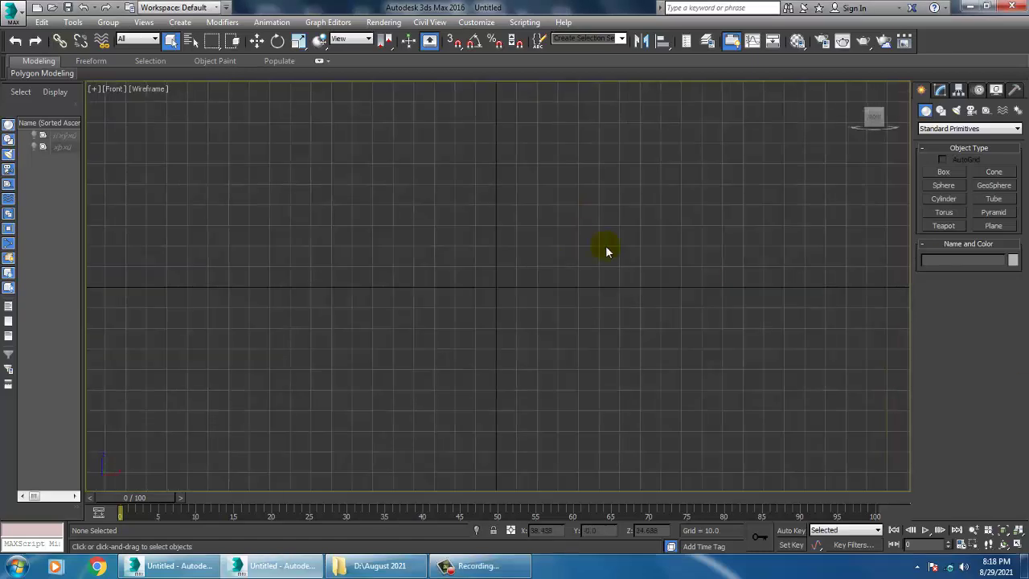
pyautogui.hotkey('alt', 'w')
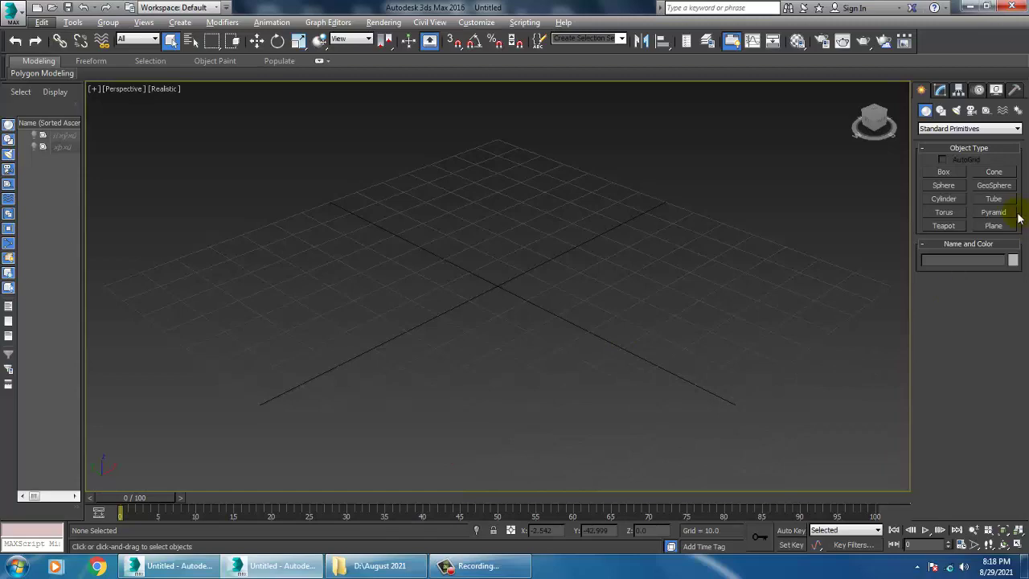
pyautogui.click(994, 225)
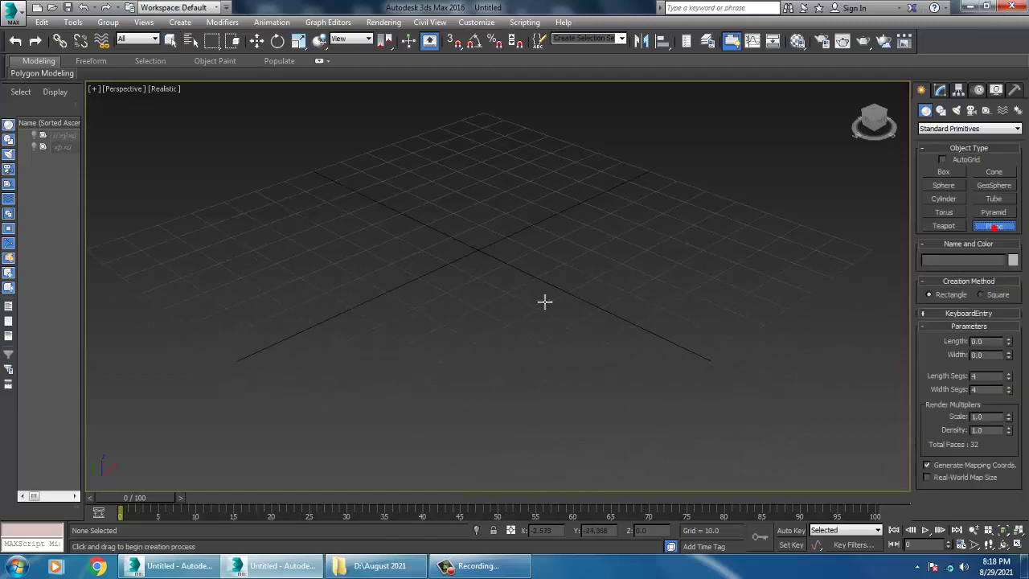
pyautogui.scroll(-5, 539, 241)
pyautogui.moveTo(523, 177); pyautogui.dragTo(523, 413)
pyautogui.press('w')
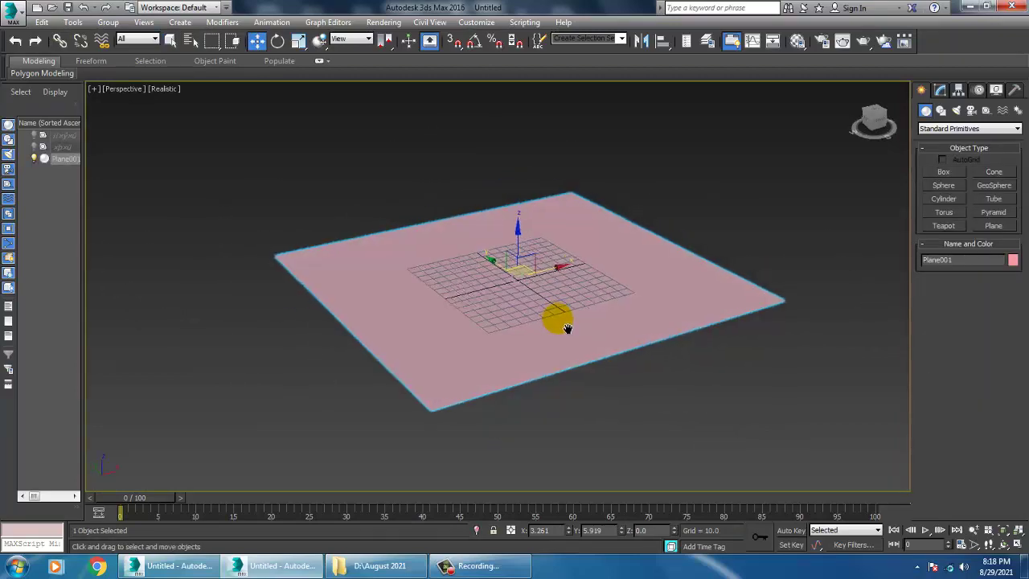
pyautogui.scroll(5, 558, 354)
# - Start viewing an image file and browse to the August 2021 folder on drive D
pyautogui.click(394, 21)
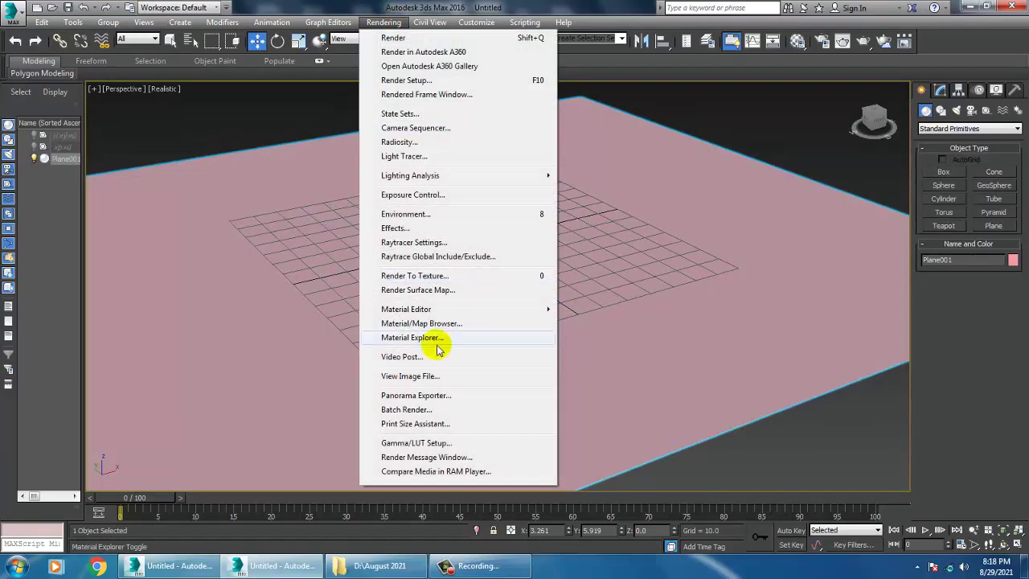
pyautogui.click(439, 377)
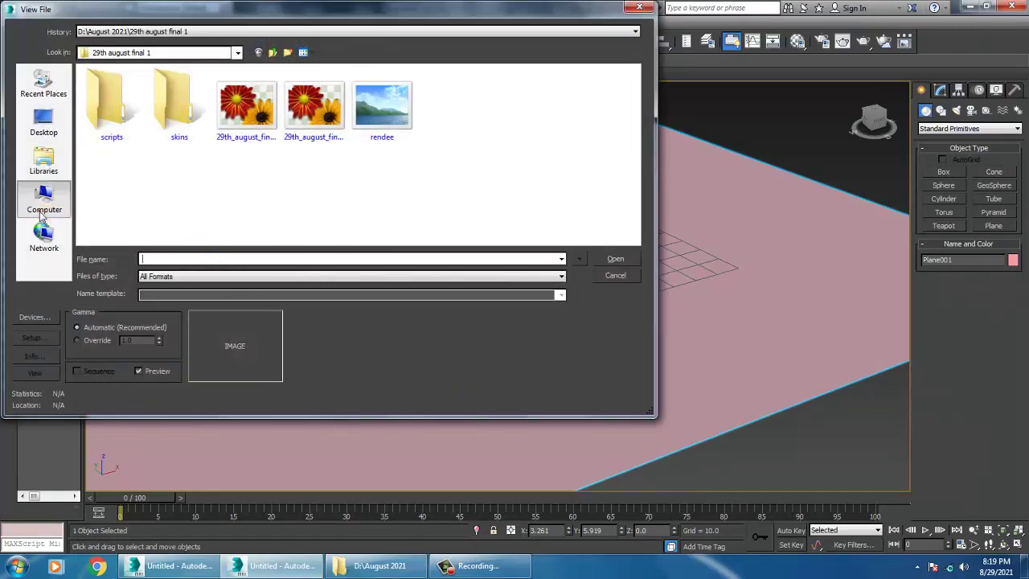
pyautogui.click(44, 197)
pyautogui.doubleClick(323, 105)
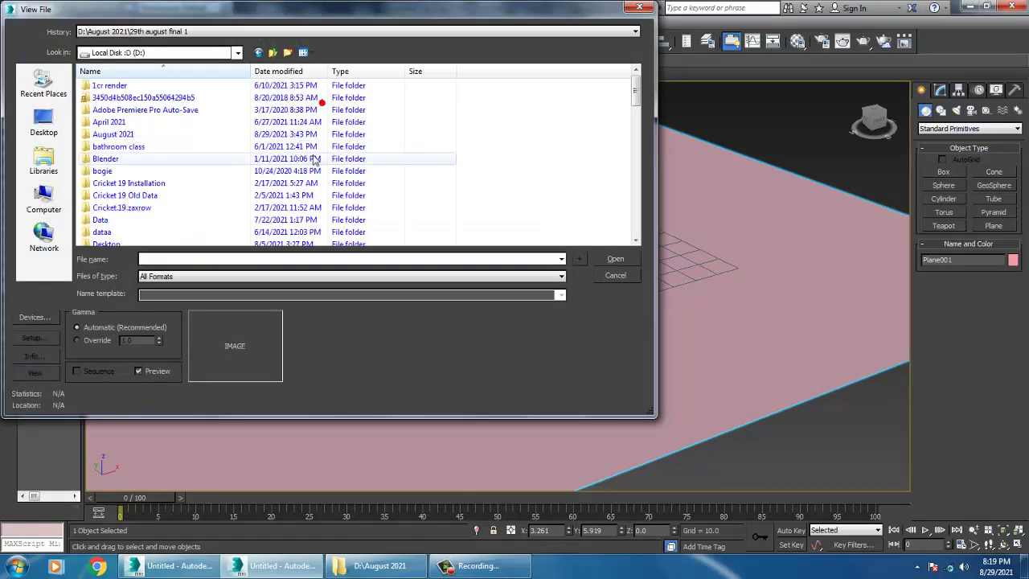
pyautogui.click(276, 177)
pyautogui.press('a')
pyautogui.press('a')
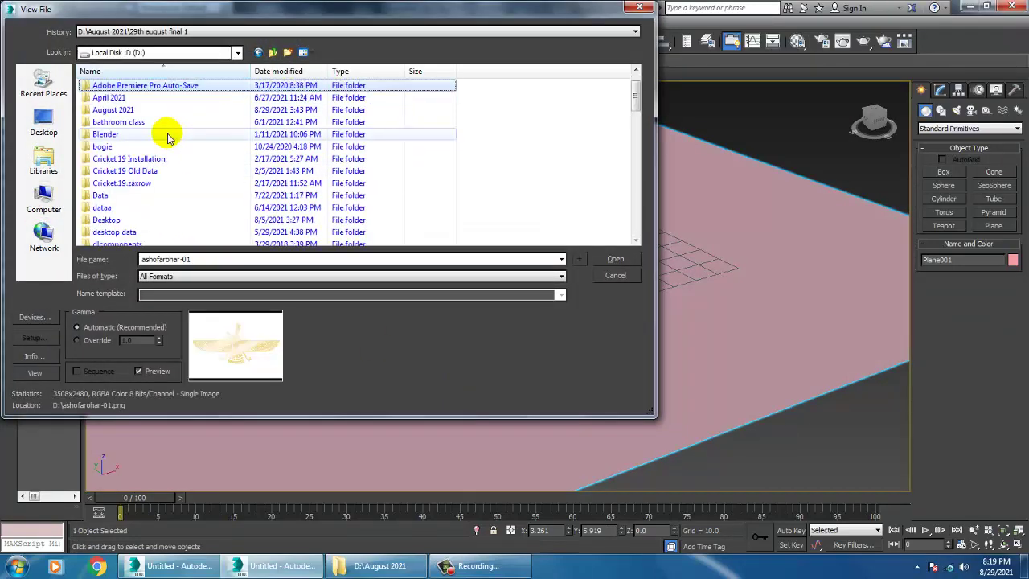
pyautogui.doubleClick(112, 109)
pyautogui.doubleClick(195, 197)
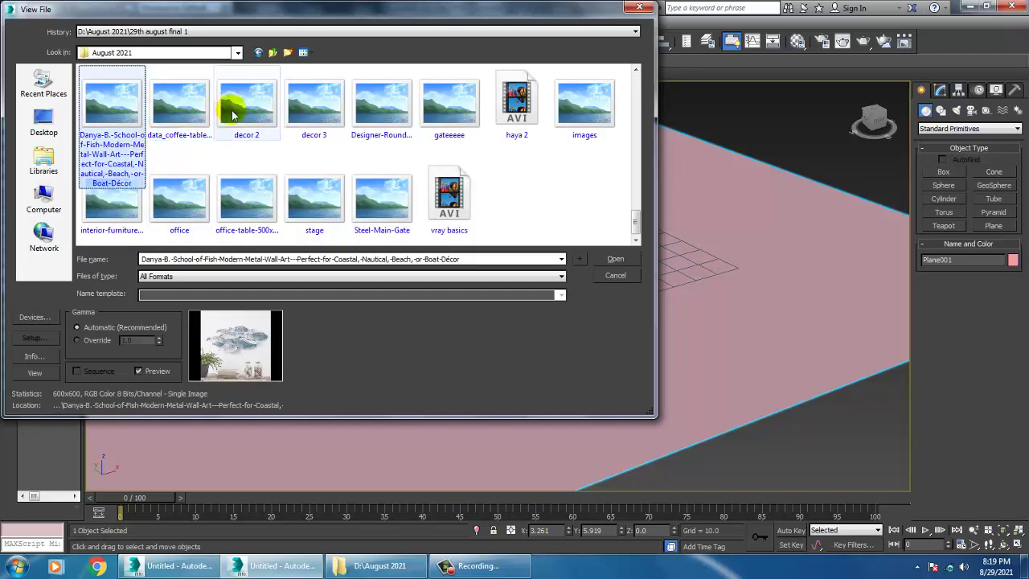
# - Open the decor 2 reference image and place its window beside the free modelling area
pyautogui.click(312, 102)
pyautogui.click(267, 110)
pyautogui.doubleClick(267, 110)
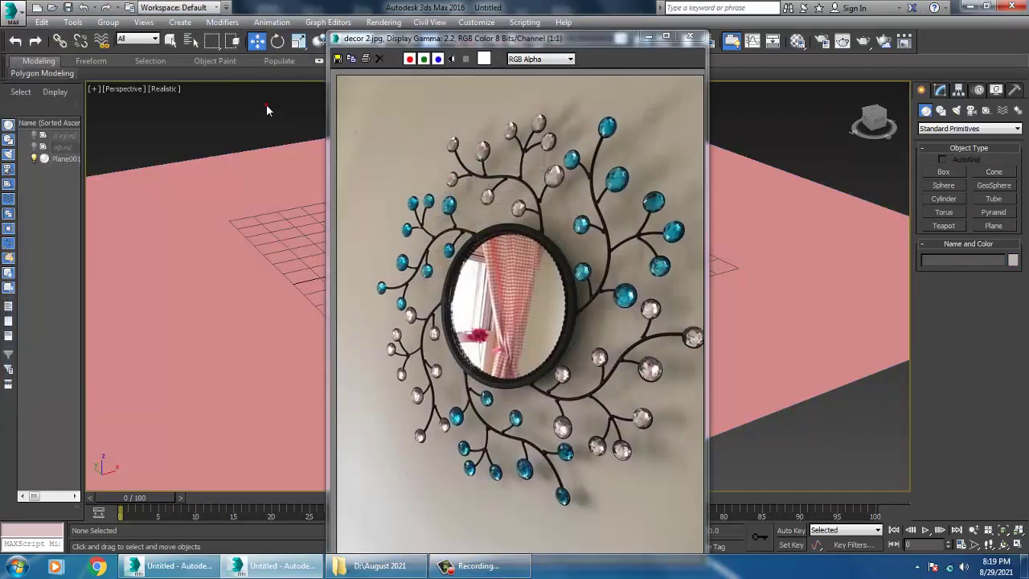
pyautogui.moveTo(492, 40); pyautogui.dragTo(197, 18)
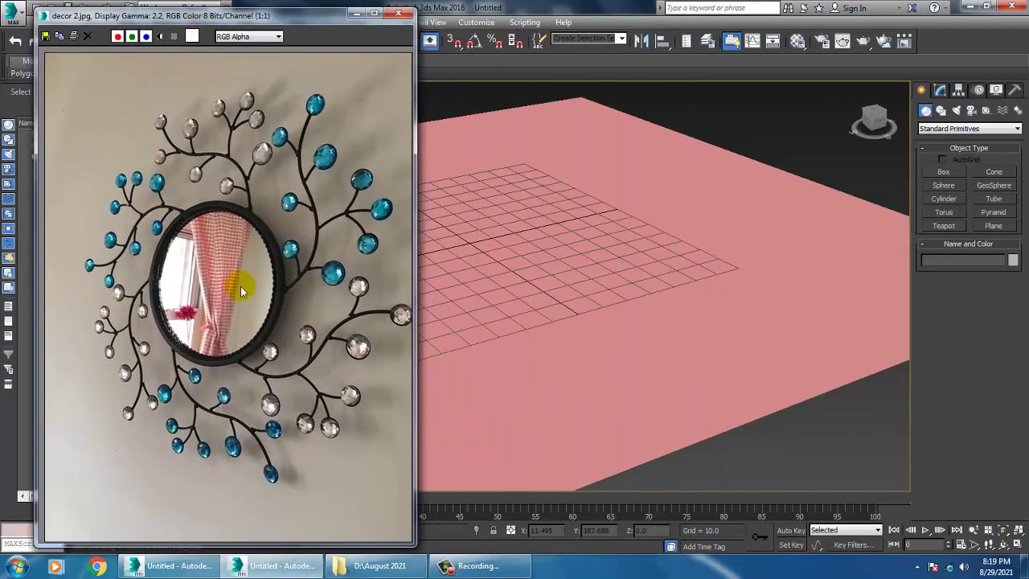
# - Draw a wide, thin box as an upright wall on the ground plane in the Front view
pyautogui.hotkey('alt', 'w')
pyautogui.click(733, 190)
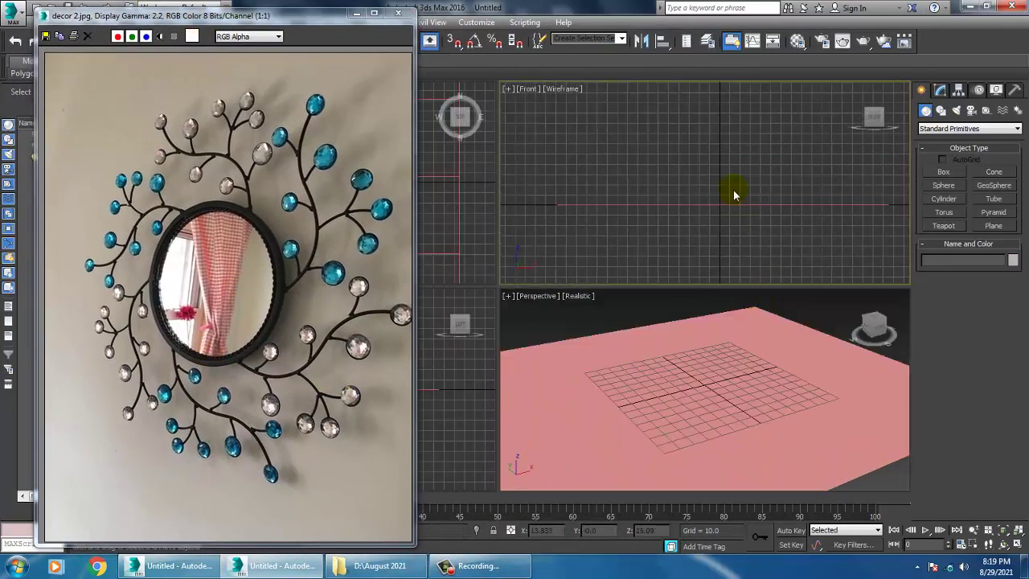
pyautogui.hotkey('alt', 'w')
pyautogui.click(947, 170)
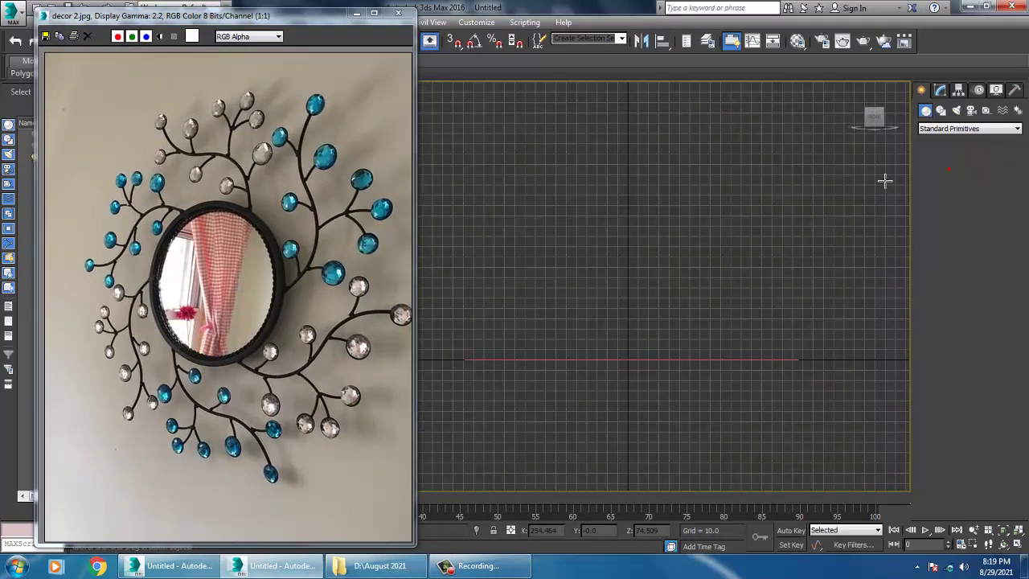
pyautogui.moveTo(460, 171); pyautogui.dragTo(813, 360)
pyautogui.click(812, 356)
pyautogui.rightClick(807, 352)
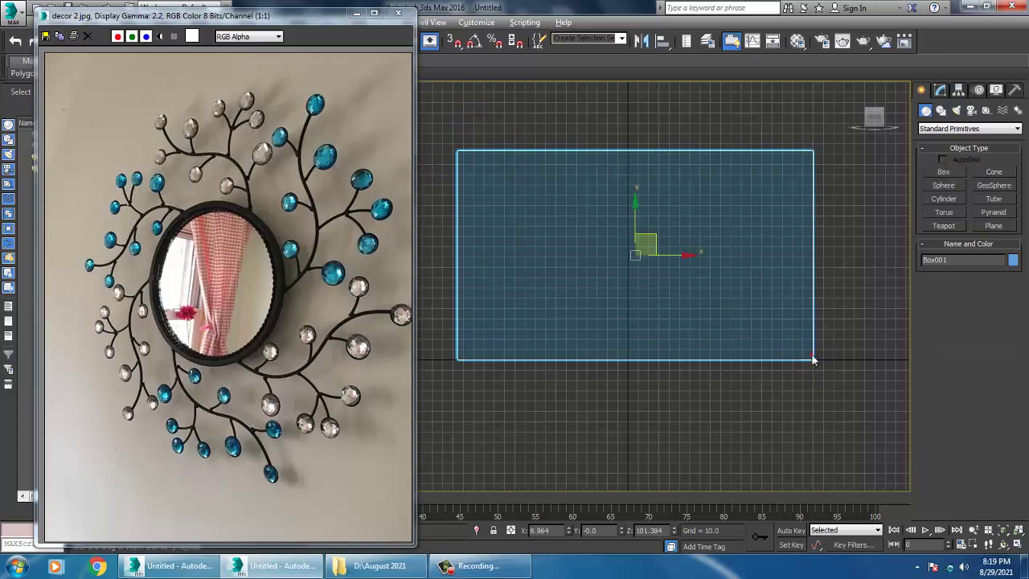
pyautogui.press('z')
pyautogui.hotkey('alt', 'w')
pyautogui.rightClick(784, 374)
pyautogui.hotkey('alt', 'w')
pyautogui.keyDown('alt'); pyautogui.moveTo(726, 360); pyautogui.dragTo(747, 373, button='middle'); pyautogui.keyUp('alt')
pyautogui.keyDown('alt'); pyautogui.moveTo(697, 241); pyautogui.dragTo(672, 274, button='middle'); pyautogui.keyUp('alt')
# - Draw a flat cylinder for the mirror near the wall's centre in the Front view, radius about 29.7 and height about 7.9
pyautogui.hotkey('alt', 'w')
pyautogui.rightClick(685, 175)
pyautogui.hotkey('alt', 'w')
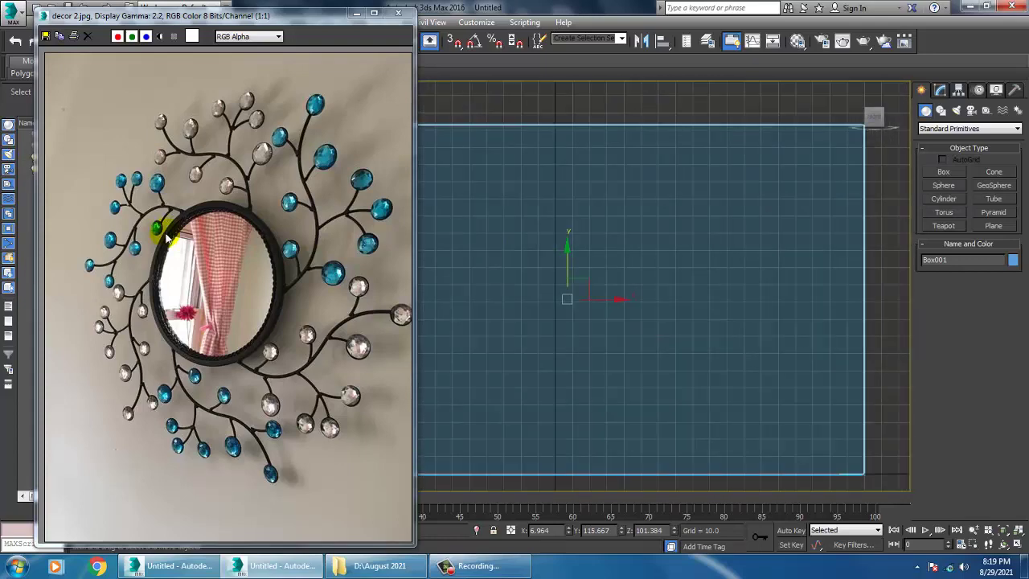
pyautogui.moveTo(461, 321); pyautogui.dragTo(477, 321, button='middle')
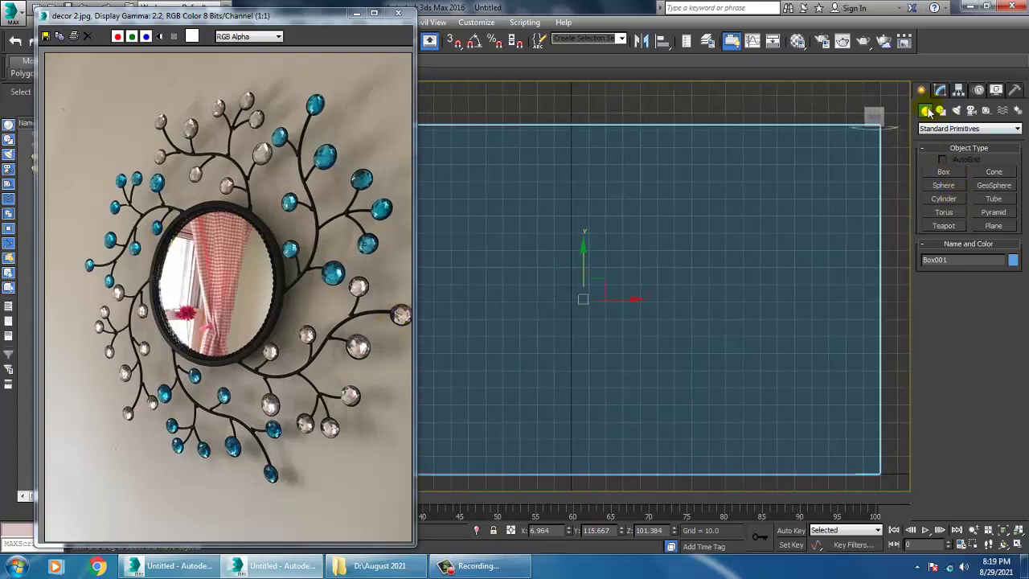
pyautogui.click(944, 198)
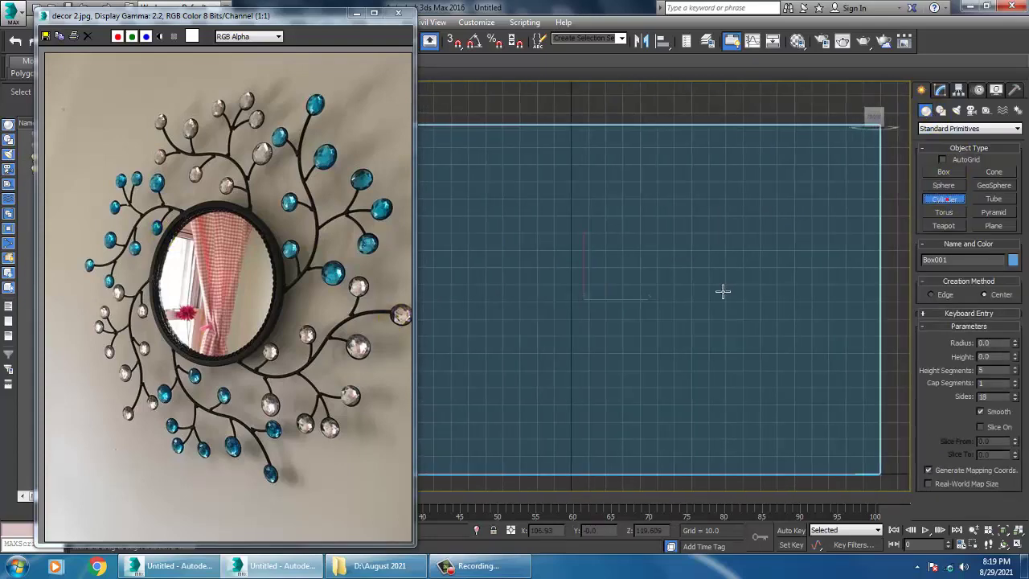
pyautogui.moveTo(610, 284); pyautogui.dragTo(654, 327)
pyautogui.click(641, 304)
# - Frame the cylinder in the maximized Perspective view and turn on edged faces
pyautogui.hotkey('alt', 'w')
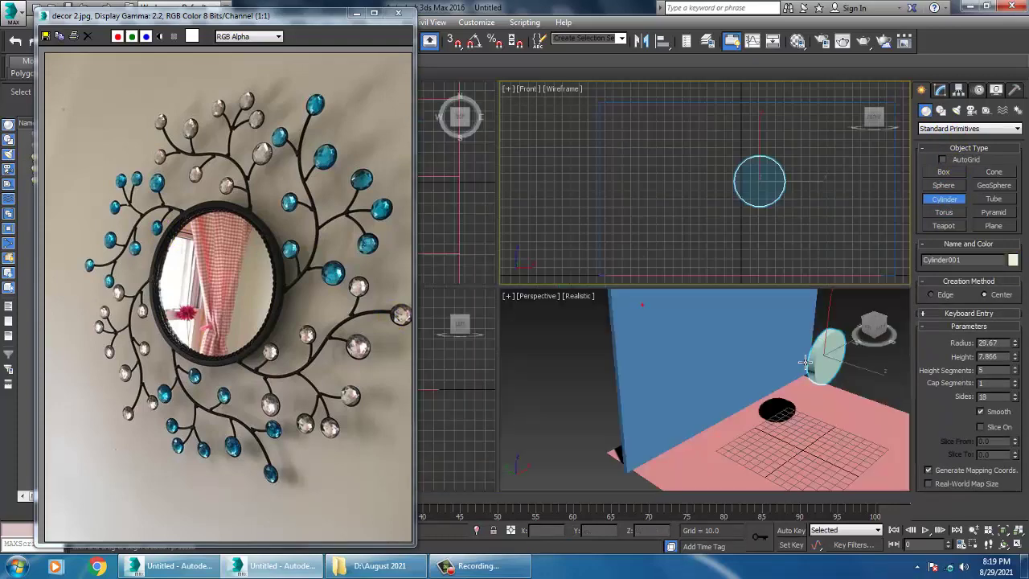
pyautogui.middleClick(804, 363)
pyautogui.press('z')
pyautogui.hotkey('alt', 'w')
pyautogui.scroll(-4, 735, 378)
pyautogui.moveTo(699, 361); pyautogui.dragTo(721, 367, button='middle')
pyautogui.press('F4')
pyautogui.scroll(3, 728, 358)
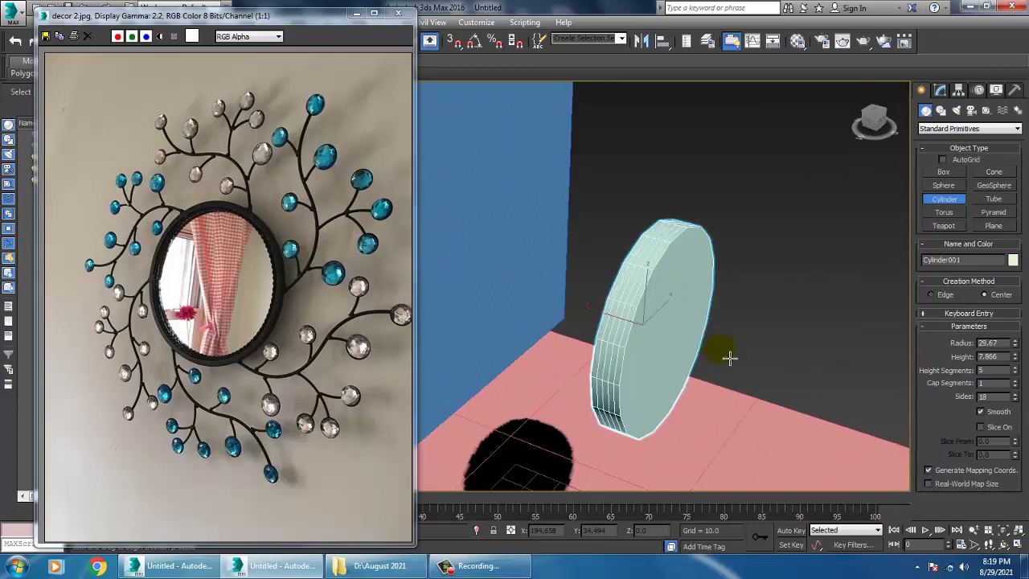
# - Set the cylinder's height segments to 3
pyautogui.press('w')
pyautogui.click(940, 90)
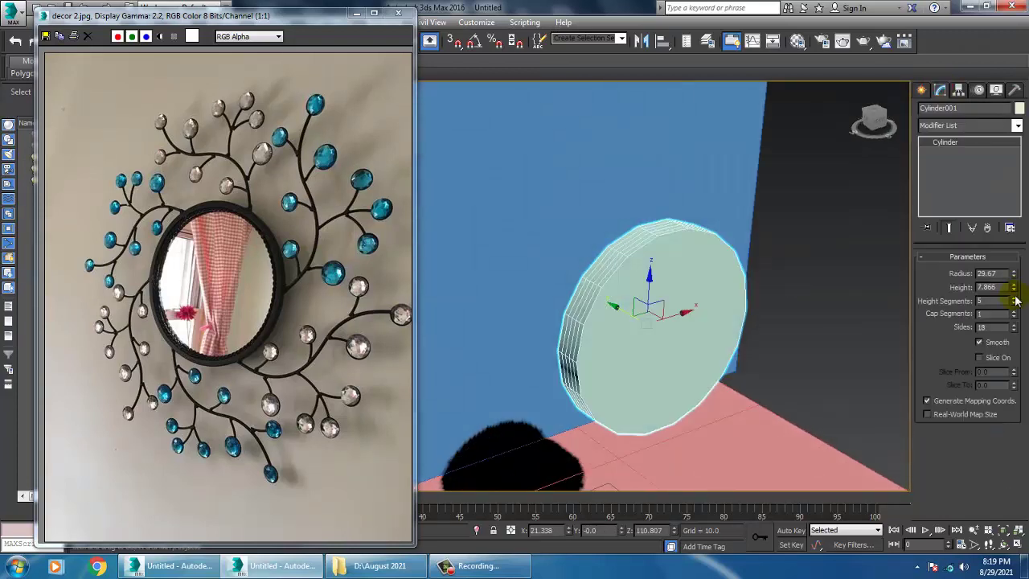
pyautogui.click(1014, 300)
pyautogui.click(1015, 300)
pyautogui.click(1015, 303)
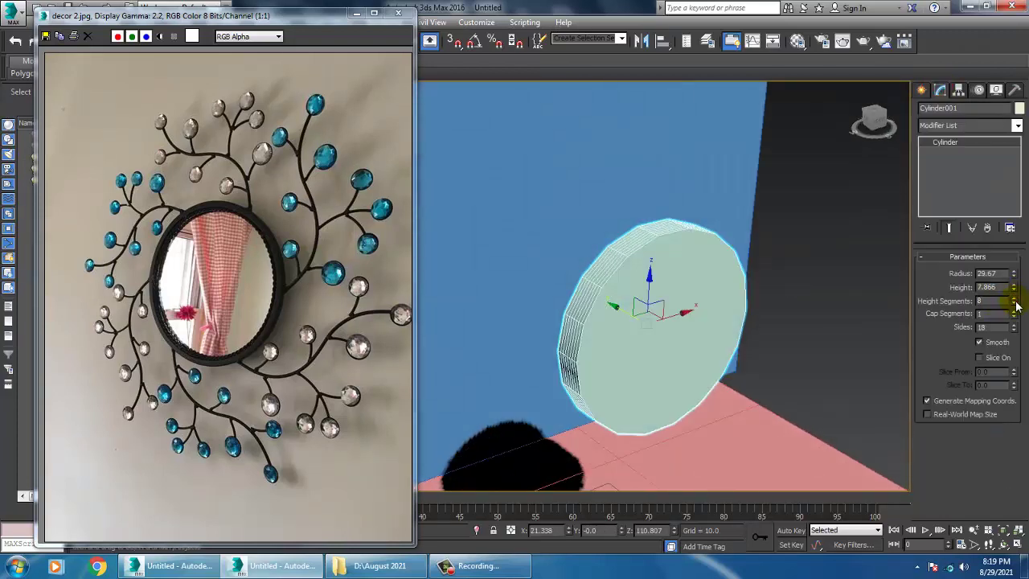
pyautogui.click(1015, 303)
pyautogui.click(1016, 303)
pyautogui.click(1016, 303)
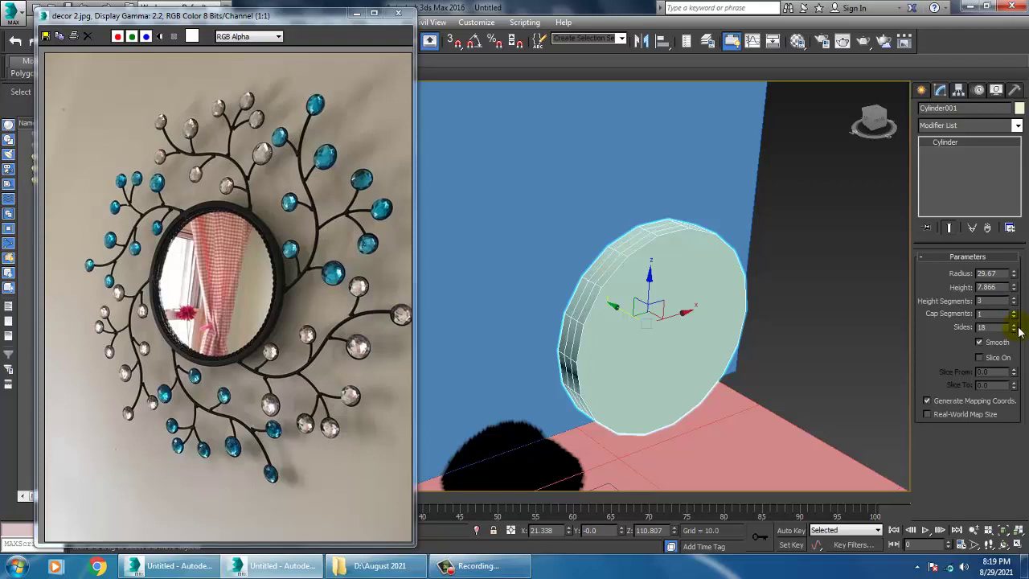
# - Set the cylinder's sides to 34 and its height to about 6.69
pyautogui.click(1014, 326)
pyautogui.click(1015, 326)
pyautogui.click(1015, 325)
pyautogui.click(1015, 326)
pyautogui.click(1015, 325)
pyautogui.click(1015, 325)
pyautogui.click(1015, 325)
pyautogui.click(1015, 325)
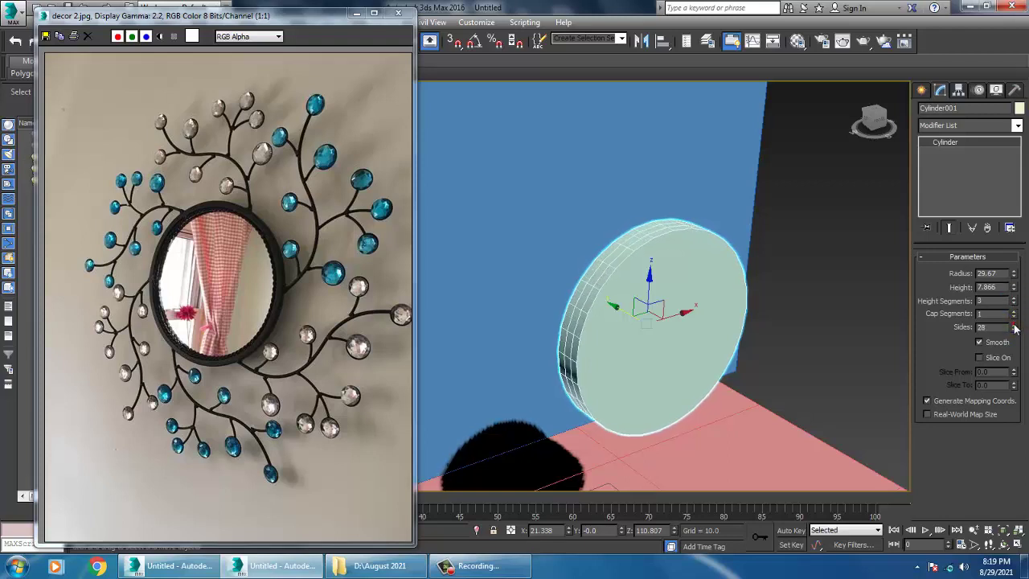
pyautogui.click(1015, 326)
pyautogui.click(1015, 326)
pyautogui.click(1015, 326)
pyautogui.click(1014, 325)
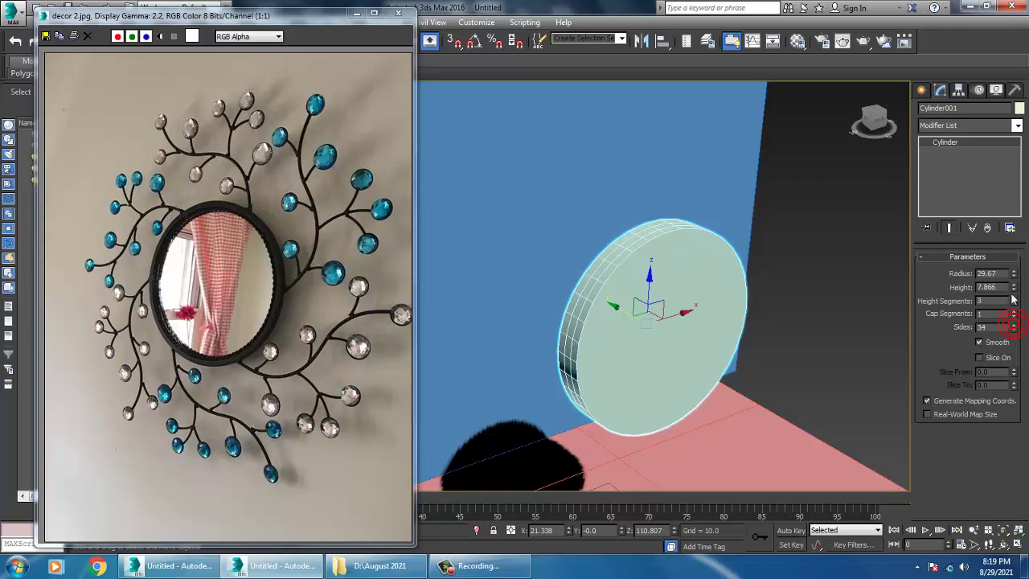
pyautogui.moveTo(1014, 290); pyautogui.dragTo(1020, 307)
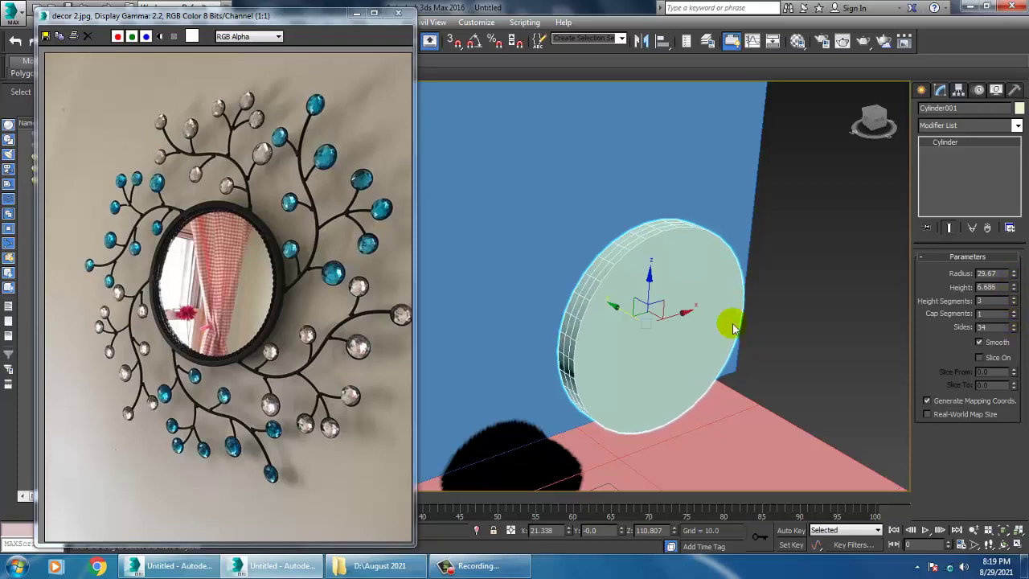
# - Convert the cylinder to an Editable Poly
pyautogui.keyDown('alt'); pyautogui.moveTo(626, 322); pyautogui.dragTo(609, 260, button='middle'); pyautogui.keyUp('alt')
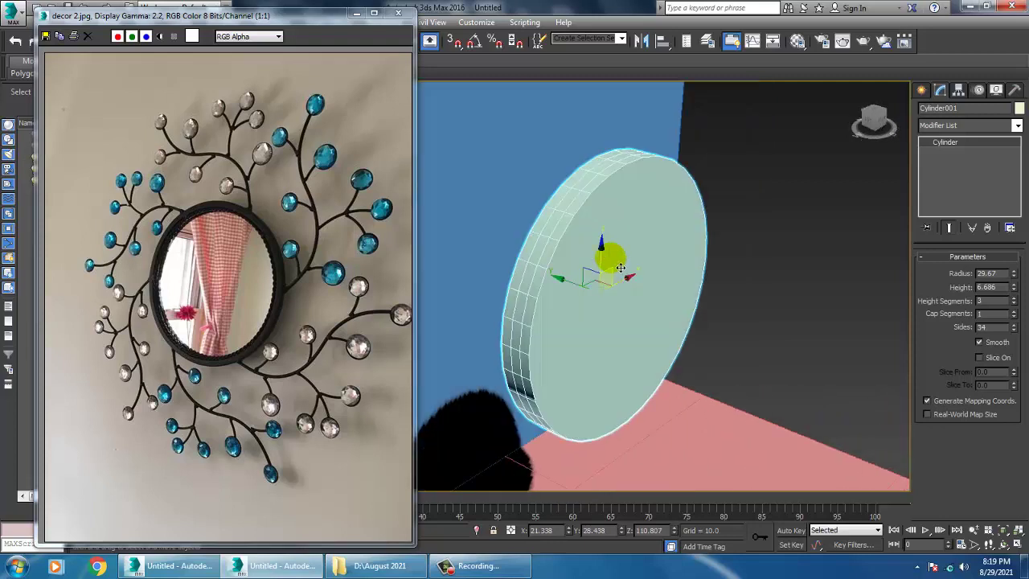
pyautogui.rightClick(619, 227)
pyautogui.moveTo(713, 356)
pyautogui.click(800, 365)
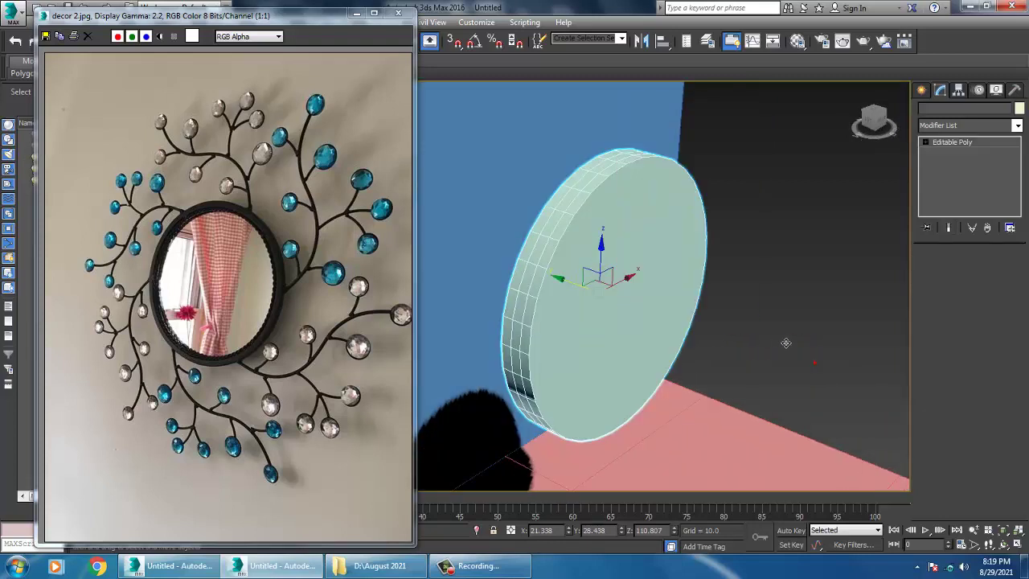
# - Inset the cylinder's front cap polygon by about 1.906 to form a narrow rim
pyautogui.press('4')
pyautogui.click(644, 279)
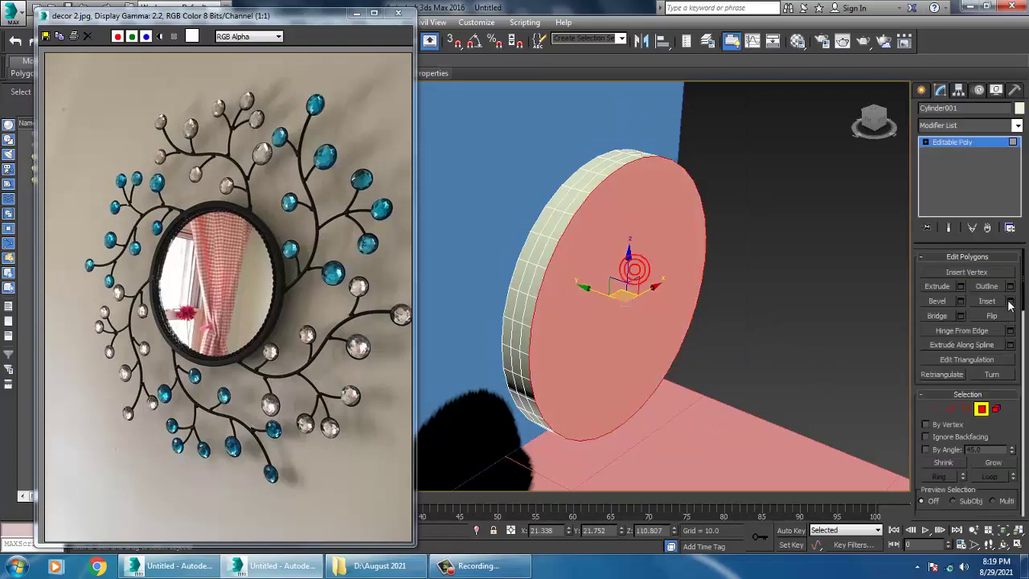
pyautogui.keyDown('alt'); pyautogui.moveTo(728, 275); pyautogui.dragTo(650, 264, button='middle'); pyautogui.keyUp('alt')
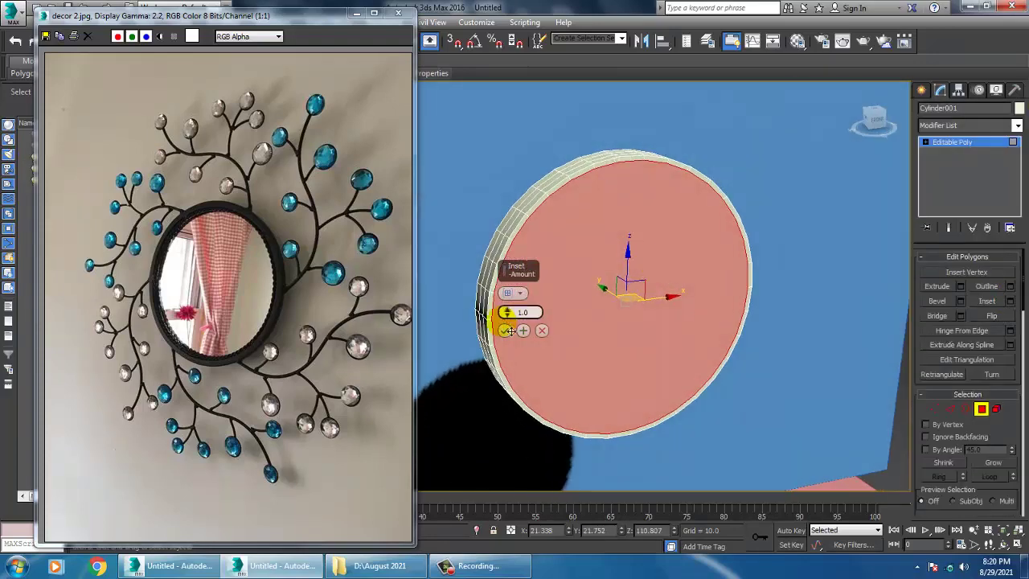
pyautogui.moveTo(506, 315); pyautogui.dragTo(505, 312)
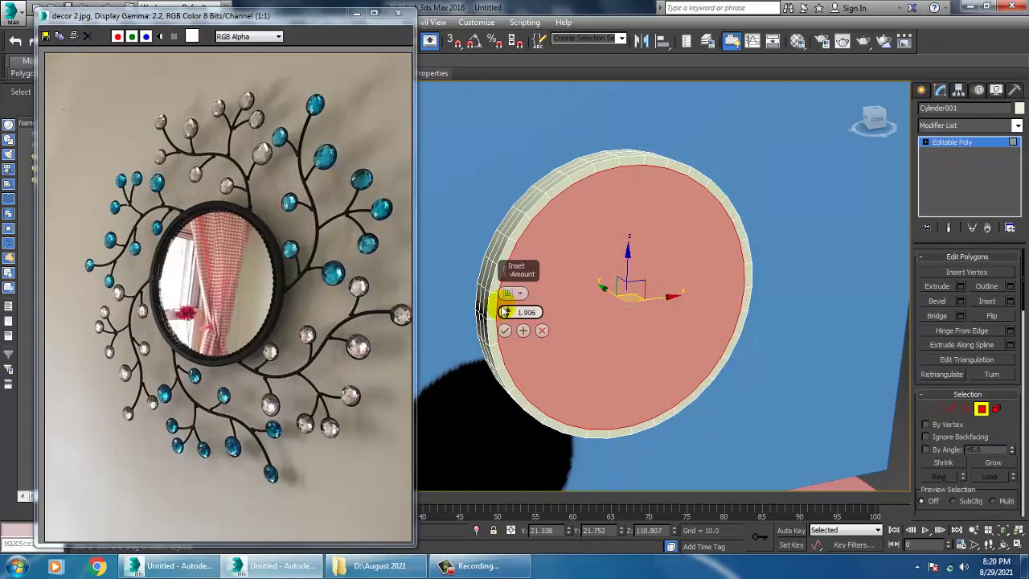
pyautogui.click(505, 330)
# - Extrude the inset front polygon inward by about -2.168 to recess the mirror surface
pyautogui.click(960, 286)
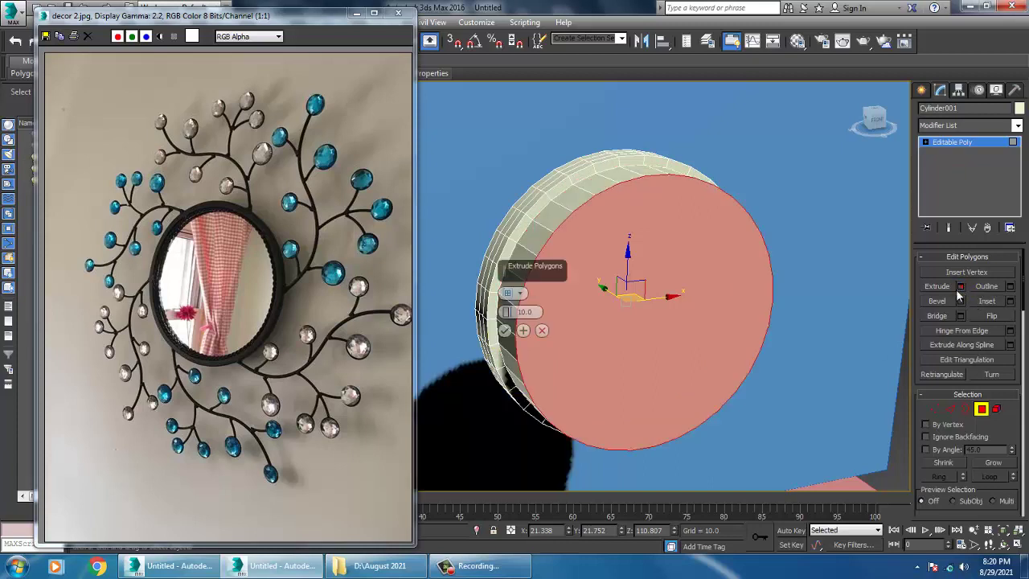
pyautogui.moveTo(506, 312); pyautogui.dragTo(524, 373)
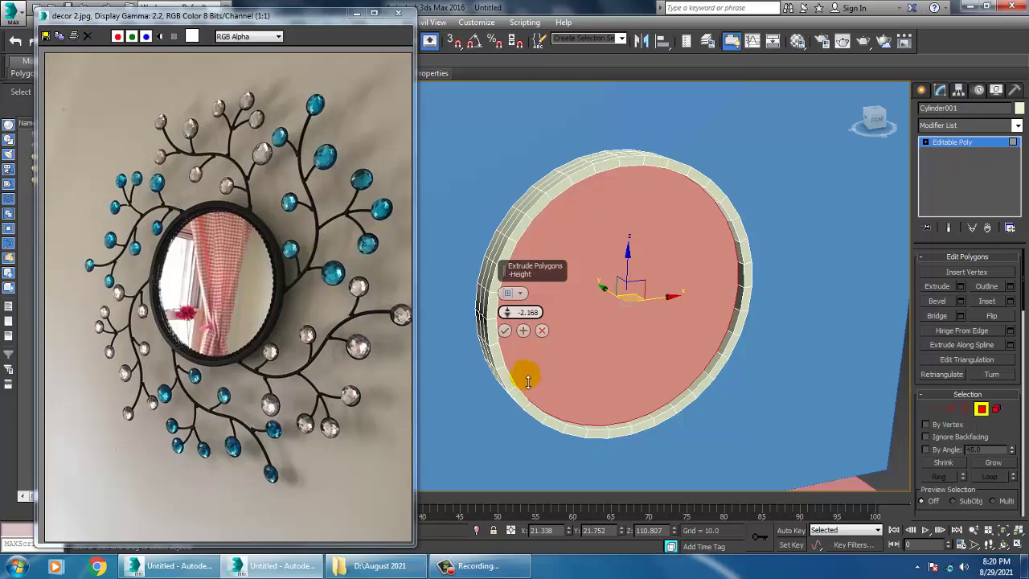
pyautogui.click(506, 331)
# - Inset the cylinder's back cap polygon by about 4.624
pyautogui.keyDown('alt'); pyautogui.moveTo(643, 310); pyautogui.dragTo(748, 309, button='middle'); pyautogui.keyUp('alt')
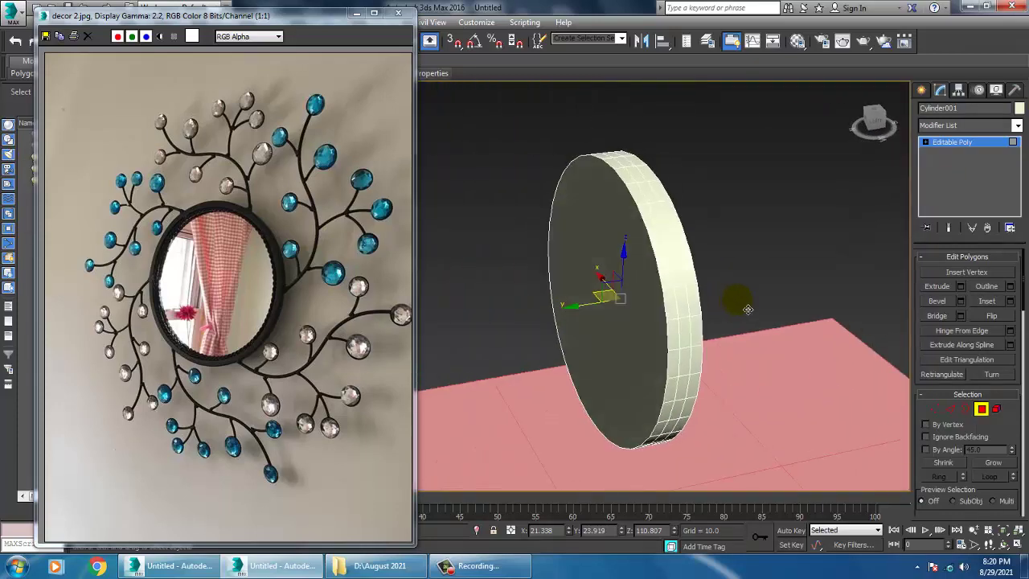
pyautogui.click(623, 253)
pyautogui.click(1009, 301)
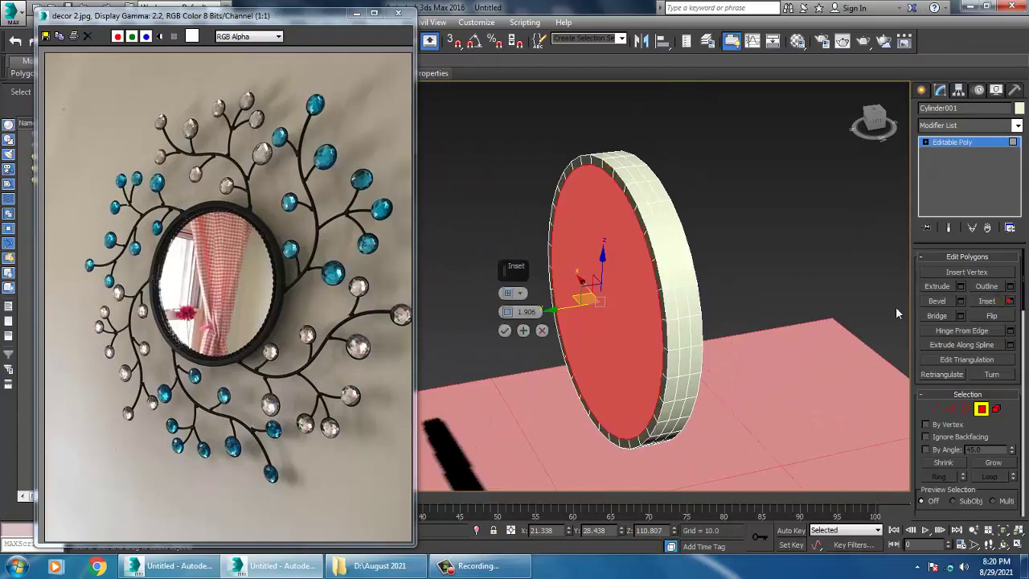
pyautogui.moveTo(507, 314); pyautogui.dragTo(500, 318)
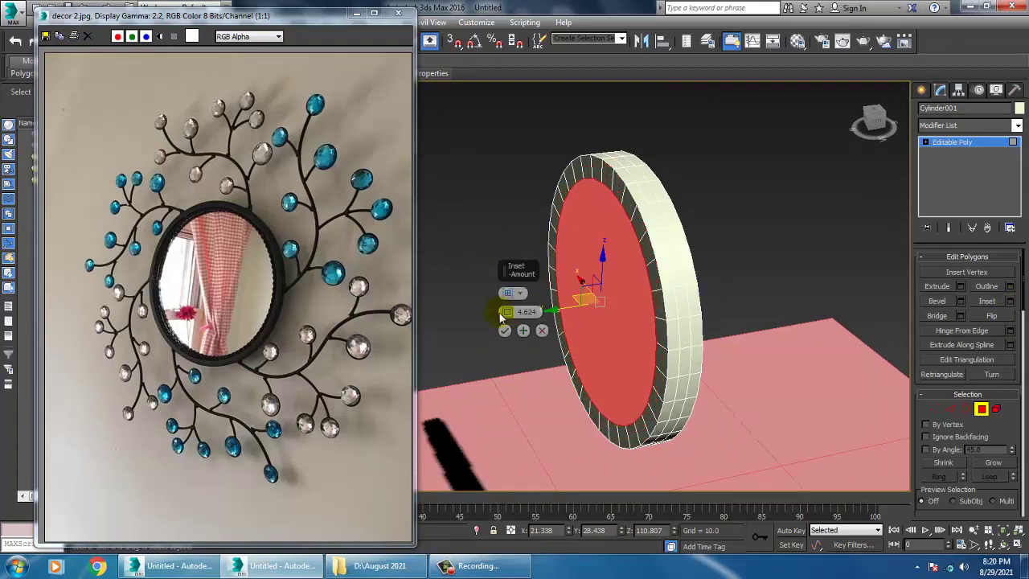
pyautogui.click(505, 331)
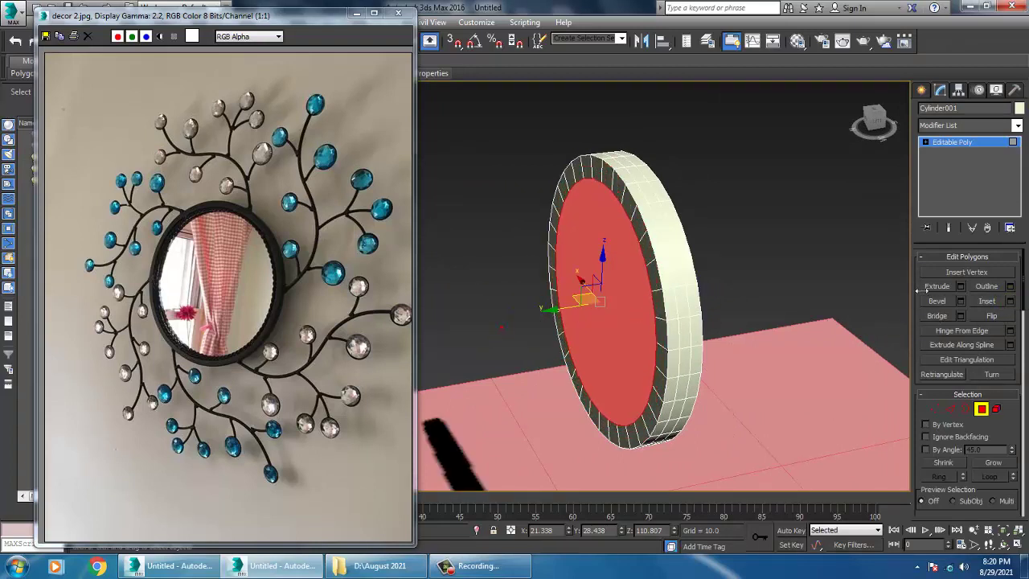
# - Extrude the inset back polygon outward by about 2.104 and leave polygon editing
pyautogui.click(962, 287)
pyautogui.moveTo(508, 313); pyautogui.dragTo(504, 297)
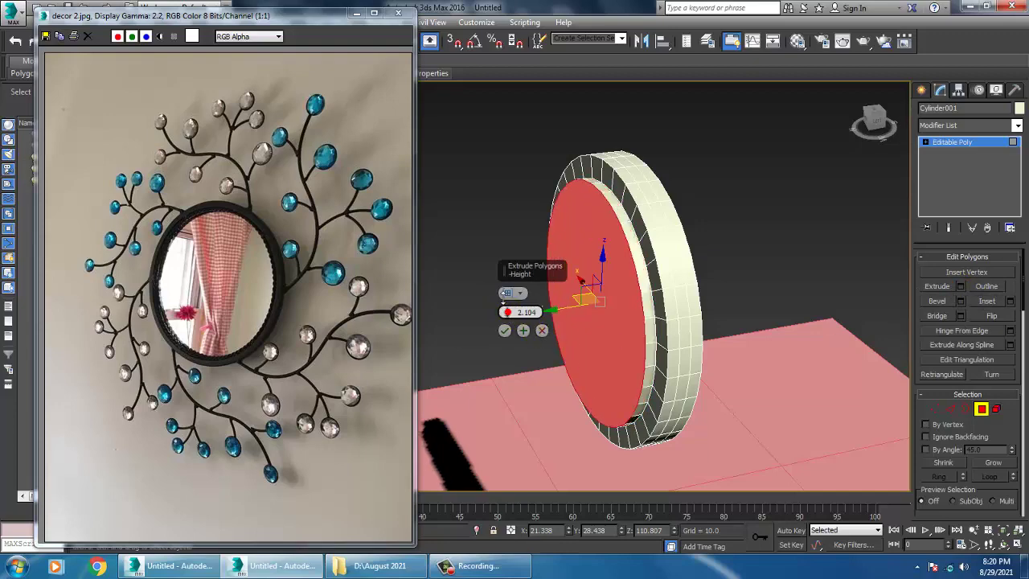
pyautogui.click(504, 330)
pyautogui.click(970, 145)
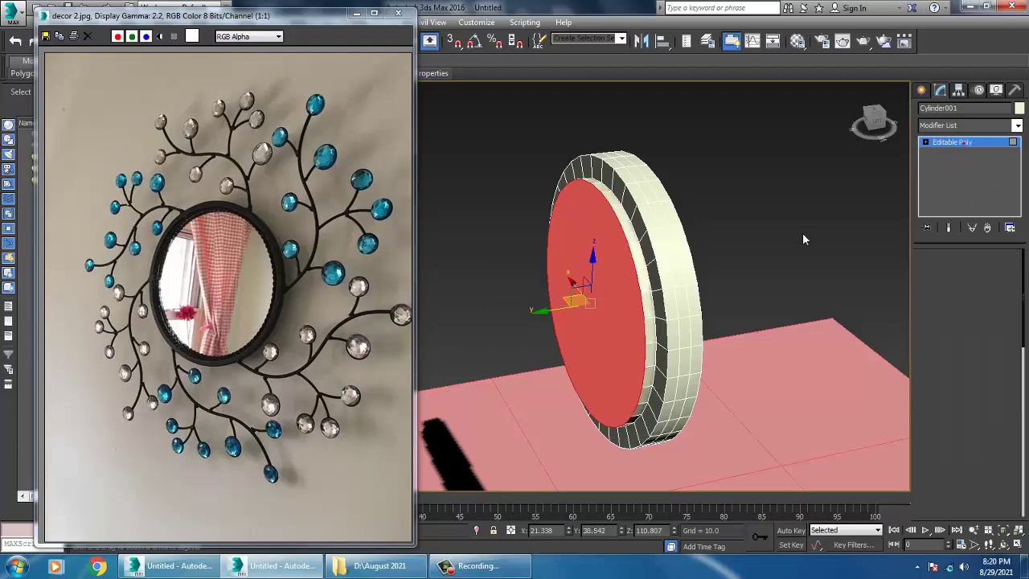
# - Move the mirror cylinder back along Y to about 109.037 so its rear face sits against the wall
pyautogui.keyDown('alt'); pyautogui.moveTo(803, 234); pyautogui.dragTo(688, 289, button='middle'); pyautogui.keyUp('alt')
pyautogui.scroll(-4, 738, 266)
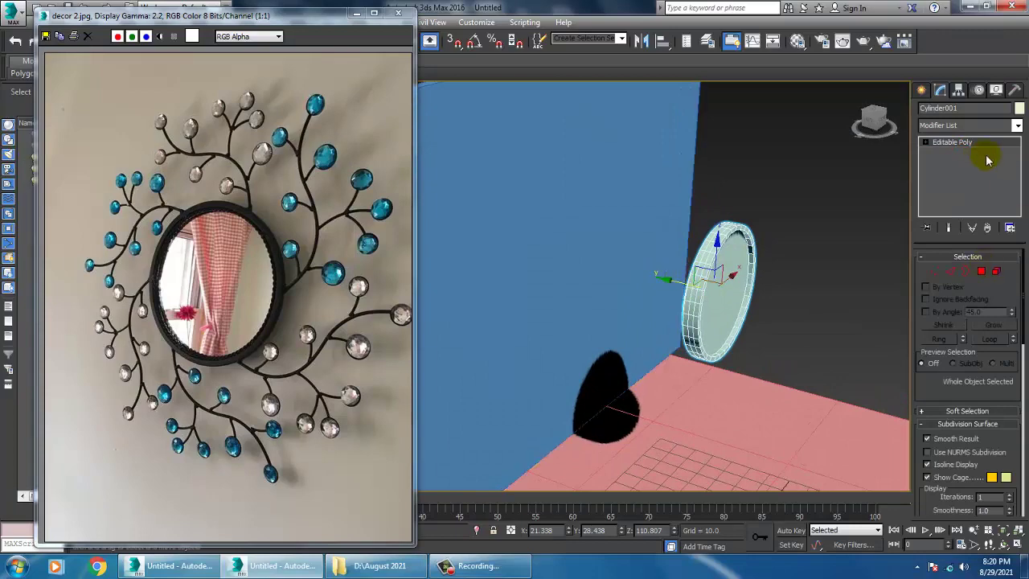
pyautogui.moveTo(684, 288); pyautogui.dragTo(516, 277)
pyautogui.keyDown('alt'); pyautogui.moveTo(529, 278); pyautogui.dragTo(580, 288, button='middle'); pyautogui.keyUp('alt')
pyautogui.hotkey('alt', 'w')
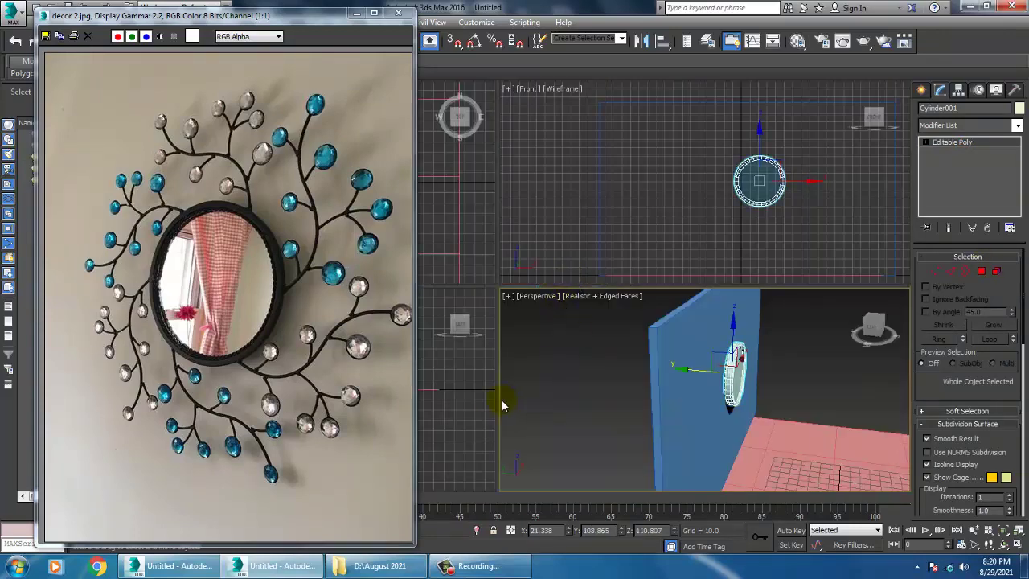
pyautogui.rightClick(487, 403)
pyautogui.hotkey('alt', 'w')
pyautogui.moveTo(537, 385); pyautogui.dragTo(637, 362, button='middle')
pyautogui.scroll(-2, 636, 360)
pyautogui.moveTo(624, 307); pyautogui.dragTo(646, 313, button='middle')
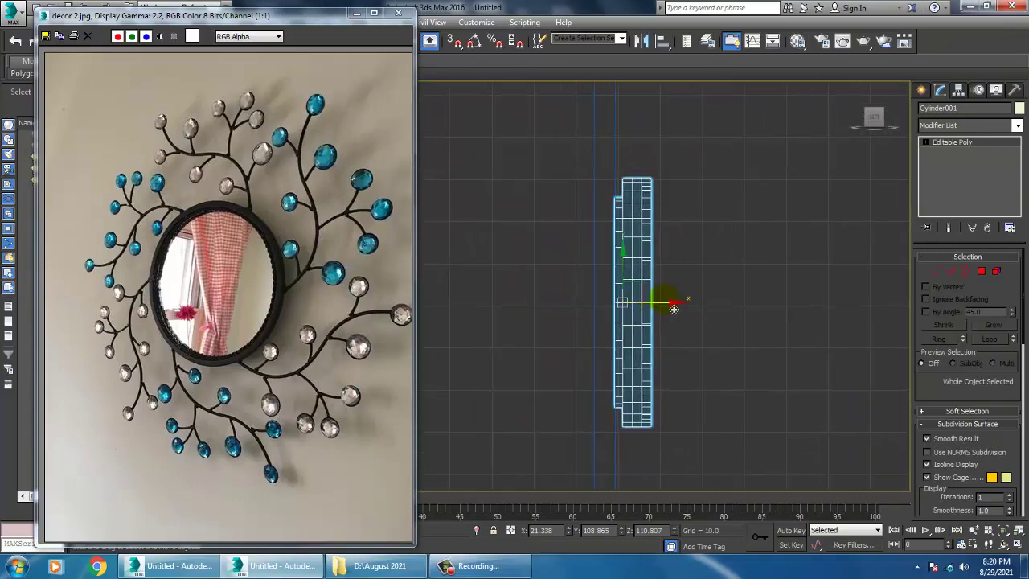
pyautogui.moveTo(675, 307); pyautogui.dragTo(674, 308)
# - Lower the mirror on the wall in the Front view to a Z position of about 99.971
pyautogui.hotkey('alt', 'w')
pyautogui.rightClick(787, 195)
pyautogui.hotkey('alt', 'w')
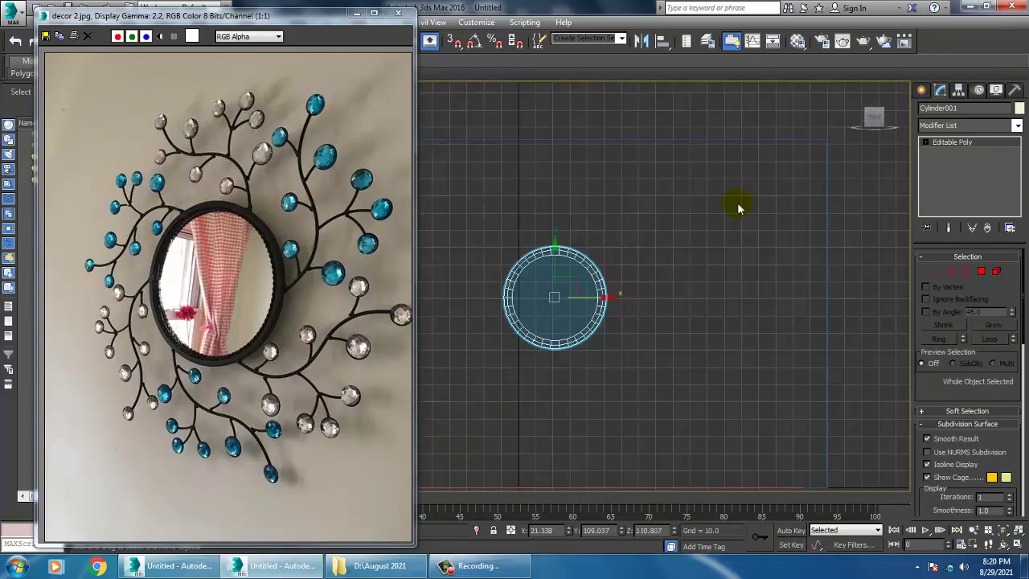
pyautogui.moveTo(666, 269); pyautogui.dragTo(716, 278, button='middle')
pyautogui.moveTo(617, 290); pyautogui.dragTo(619, 308)
pyautogui.moveTo(612, 298); pyautogui.dragTo(611, 324, button='middle')
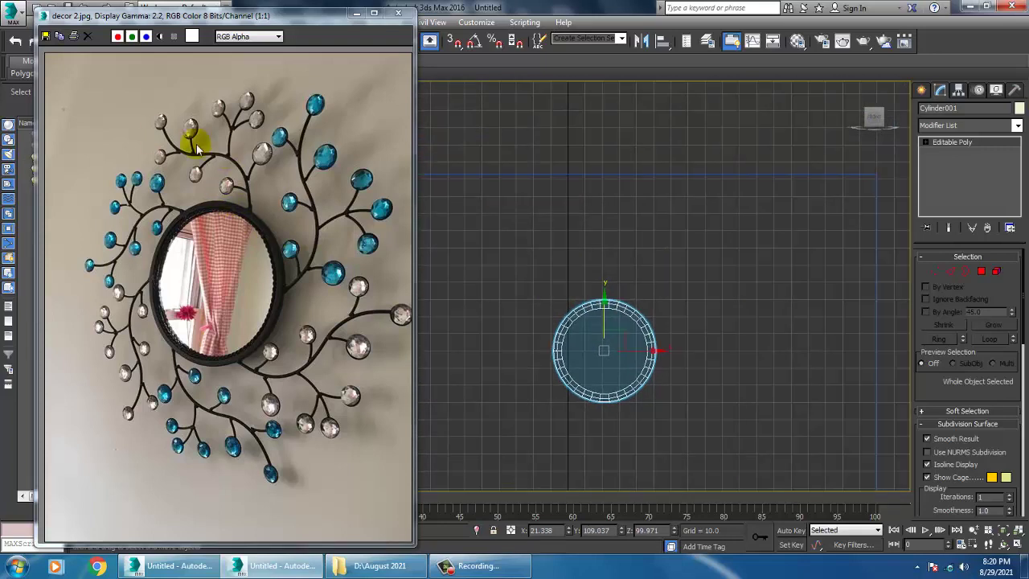
# - Draw an S-curved Bezier line in the Front view, rising from the top of the mirror rim toward the upper left as the first branch
pyautogui.click(923, 90)
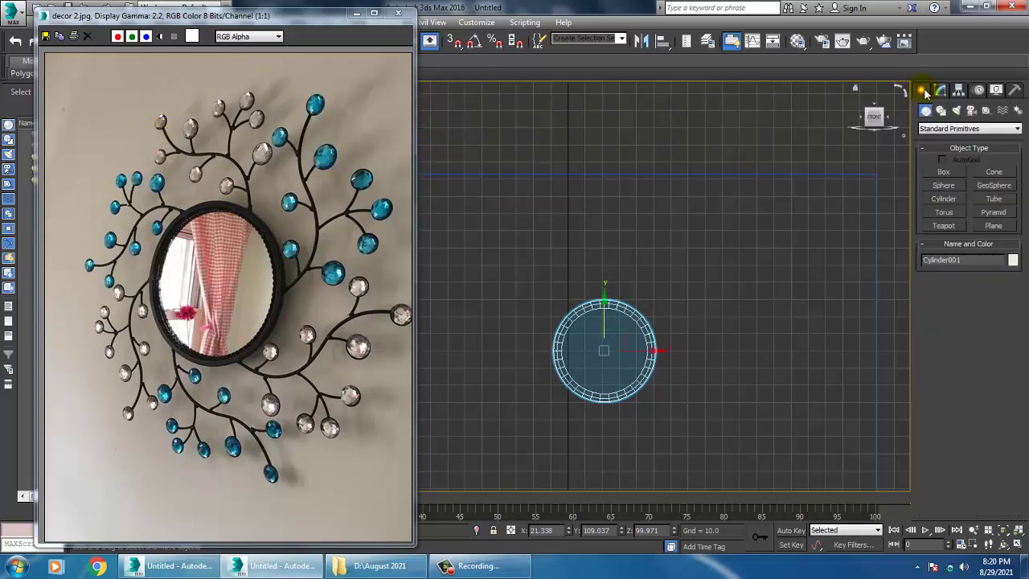
pyautogui.click(941, 110)
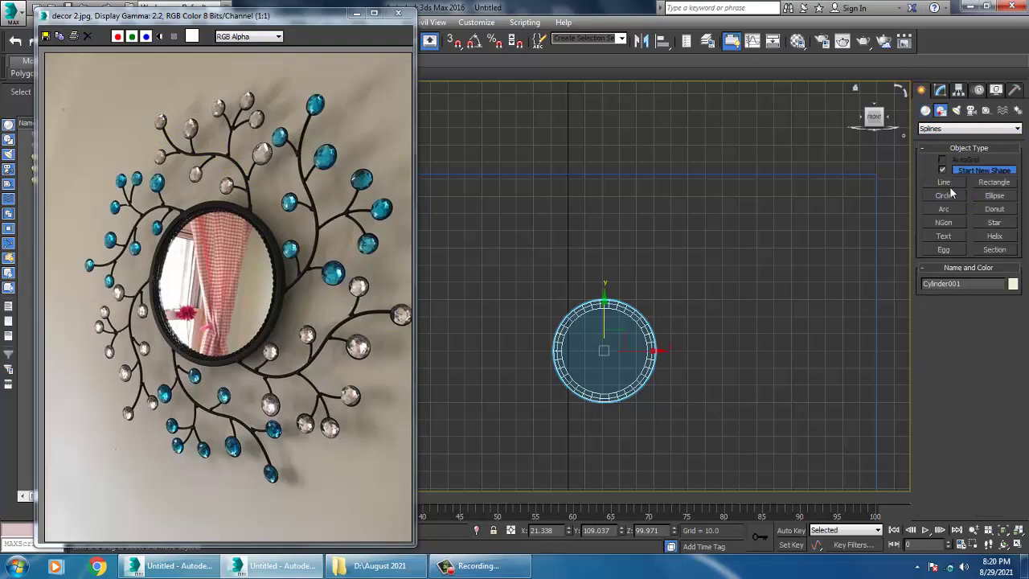
pyautogui.click(943, 182)
pyautogui.scroll(5, 692, 309)
pyautogui.moveTo(641, 326); pyautogui.dragTo(648, 333, button='middle')
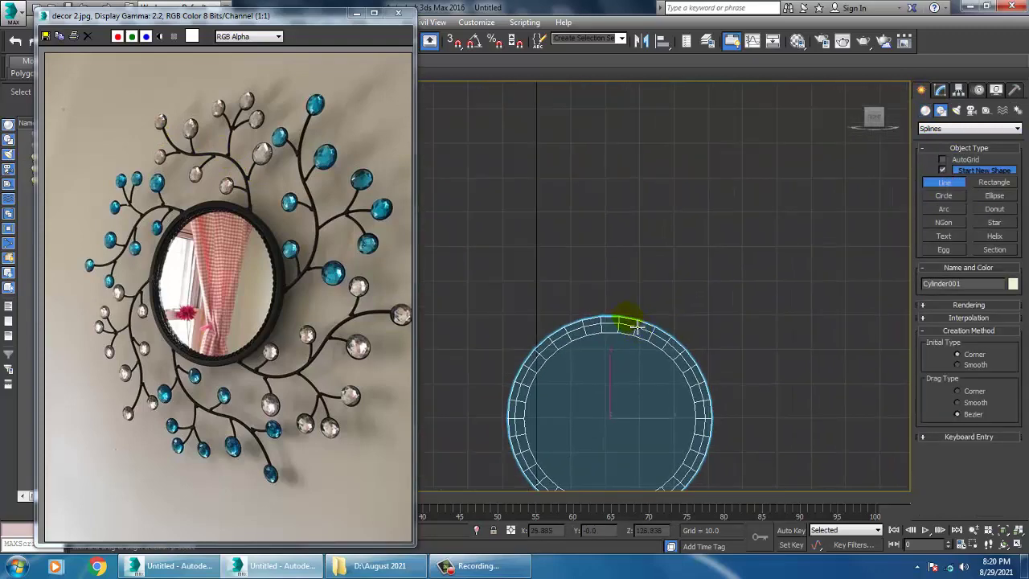
pyautogui.click(625, 316)
pyautogui.moveTo(620, 246); pyautogui.dragTo(608, 234)
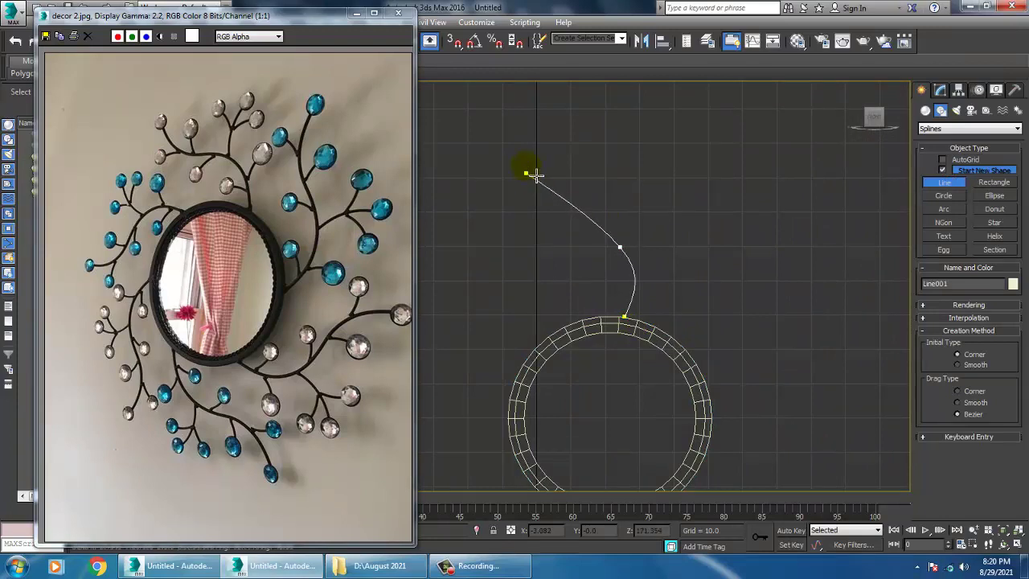
pyautogui.moveTo(529, 140); pyautogui.dragTo(543, 108)
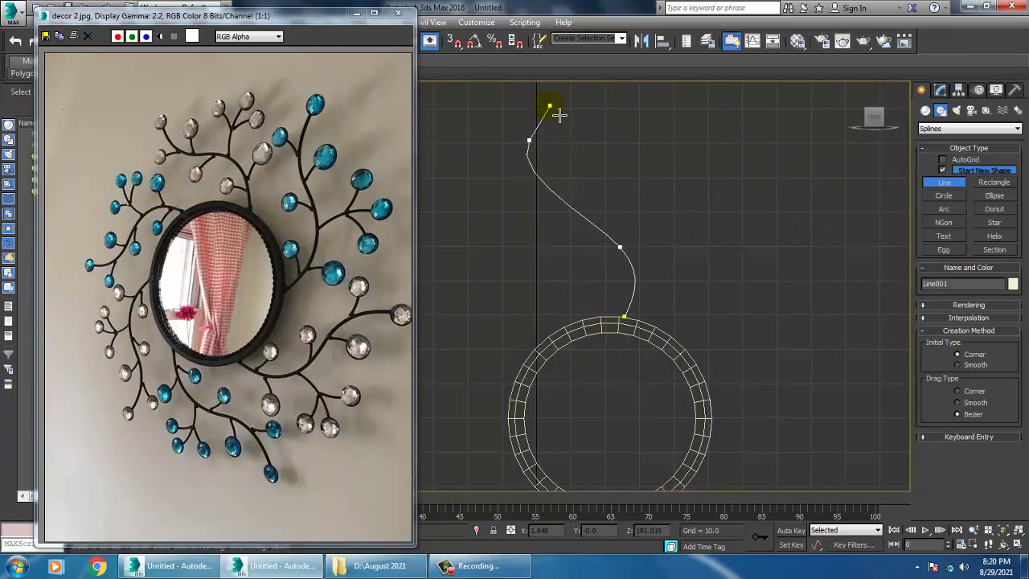
pyautogui.rightClick(565, 104)
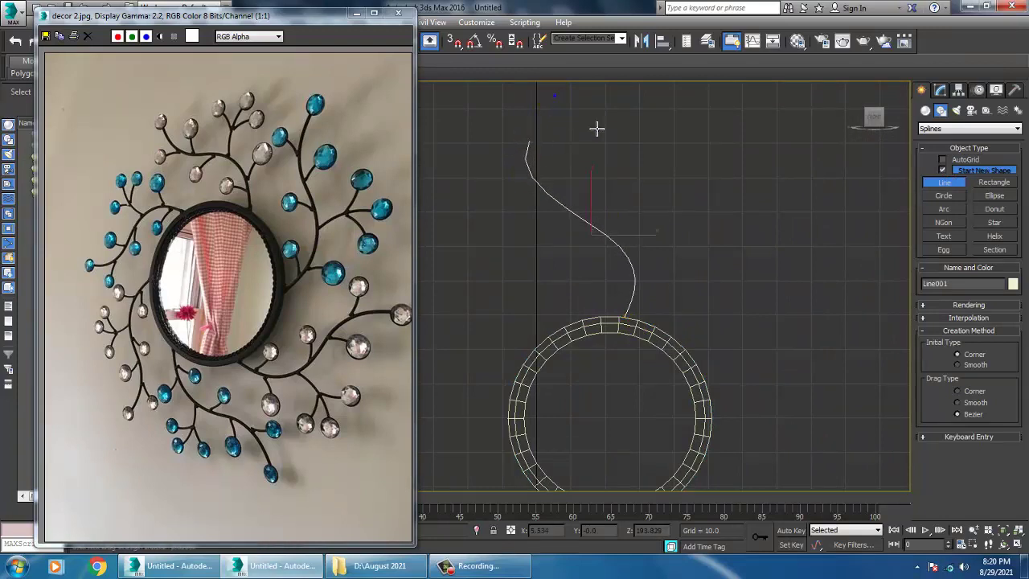
pyautogui.rightClick(668, 224)
# - Move the branch line's upper end vertex slightly upward to a Z of about 183.016
pyautogui.moveTo(636, 229); pyautogui.dragTo(704, 267, button='middle')
pyautogui.press('1')
pyautogui.moveTo(556, 166); pyautogui.dragTo(612, 191)
pyautogui.moveTo(602, 157); pyautogui.dragTo(606, 151)
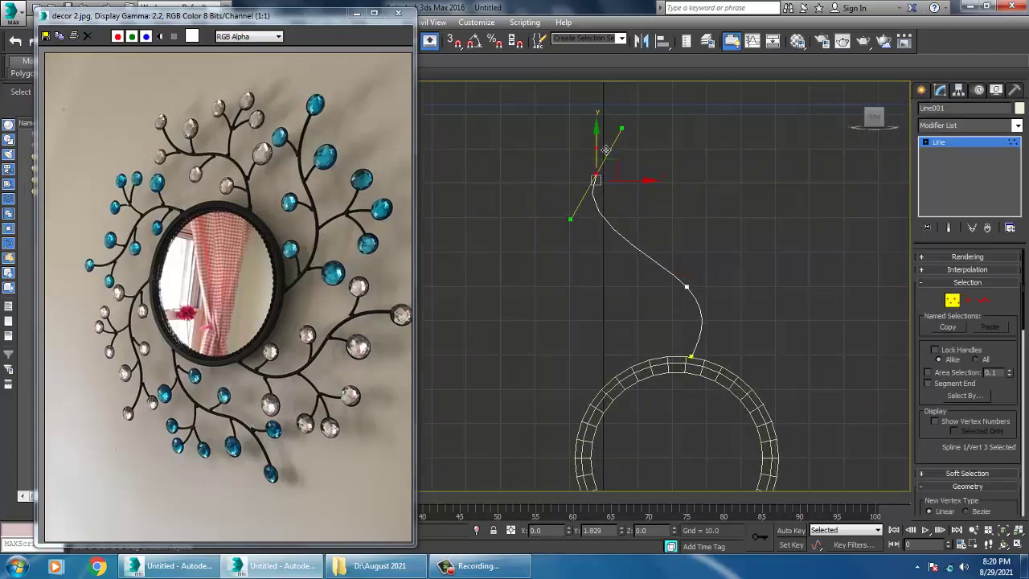
pyautogui.moveTo(671, 233); pyautogui.dragTo(675, 225, button='middle')
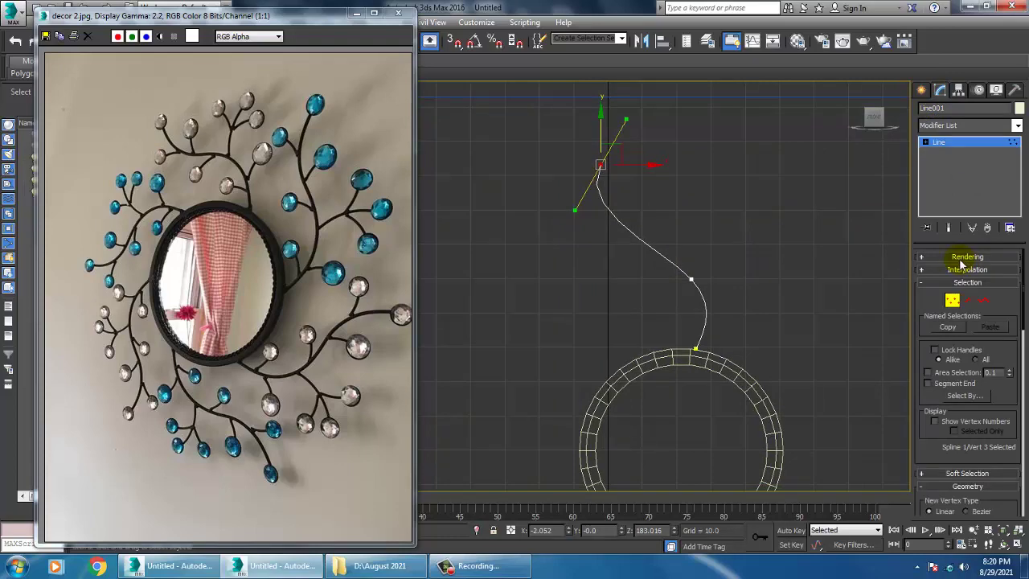
# - Enable the branch line's thickness in the viewport with a radial thickness of about 0.59
pyautogui.scroll(1, 315, 274)
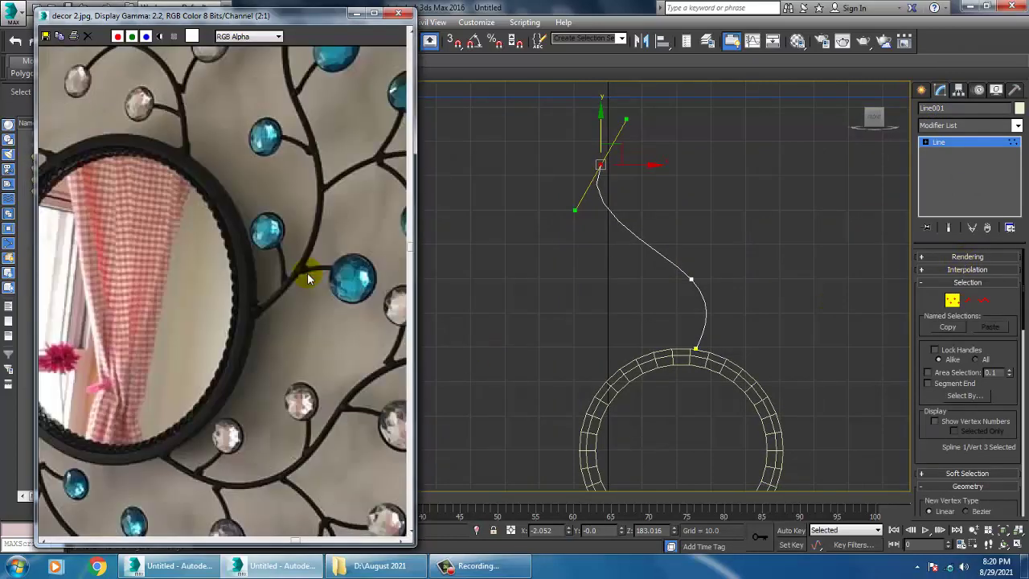
pyautogui.scroll(-1, 308, 279)
pyautogui.click(935, 257)
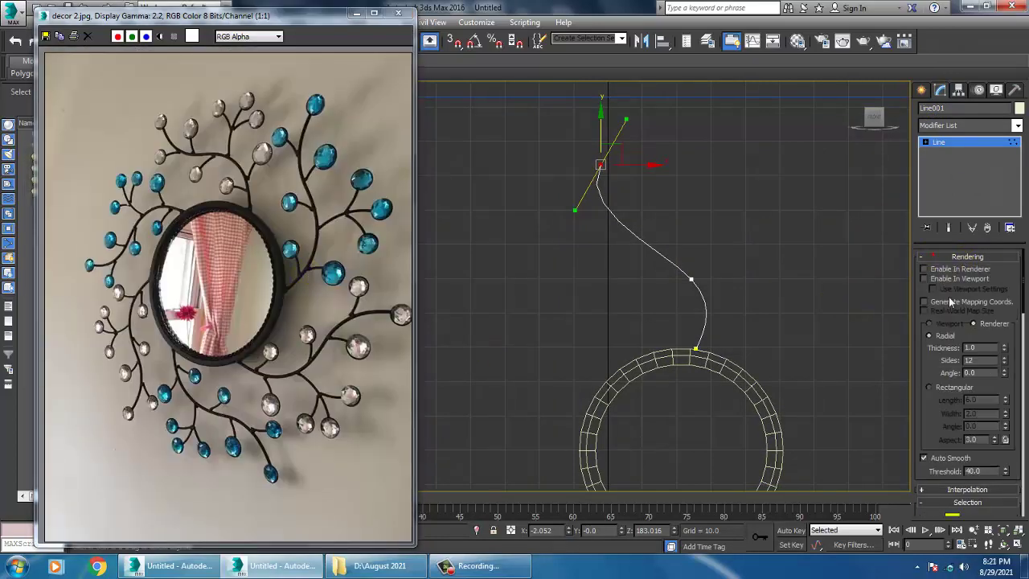
pyautogui.click(924, 279)
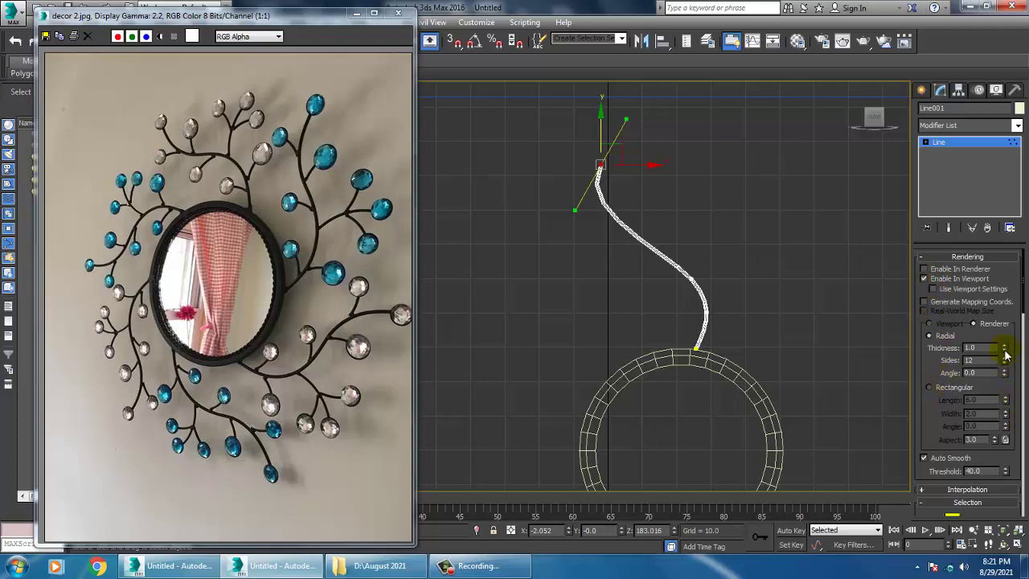
pyautogui.moveTo(1005, 354); pyautogui.dragTo(1018, 387)
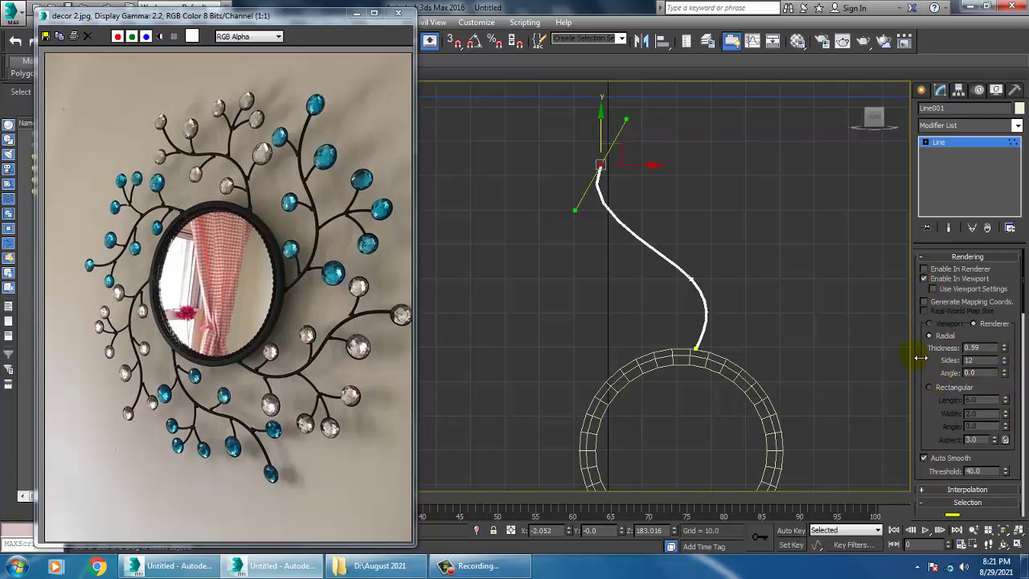
# - Move the branch's upper end vertex farther up and left, to about X -14.389 and Z 190.684
pyautogui.scroll(5, 708, 233)
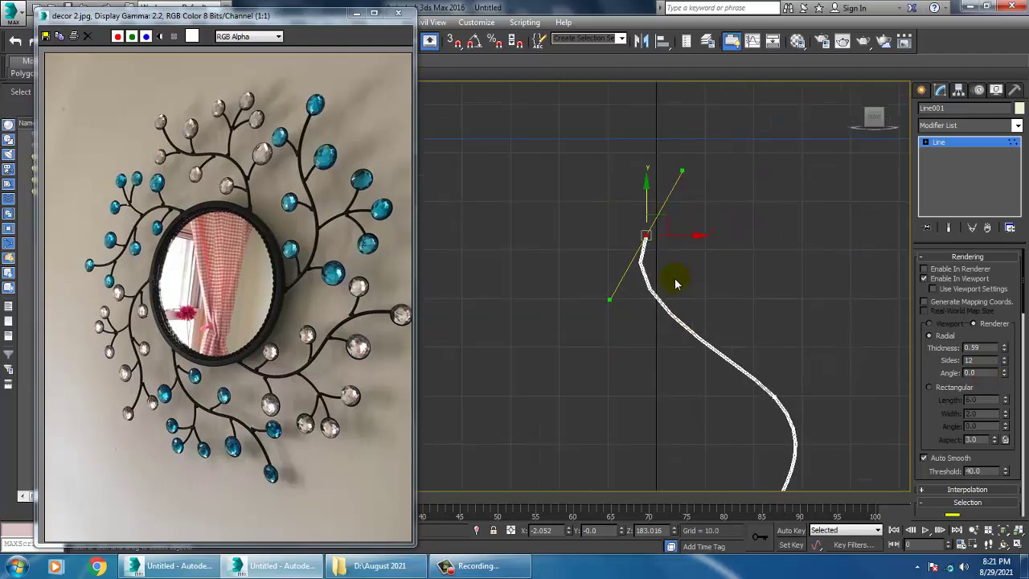
pyautogui.press('1')
pyautogui.press('1')
pyautogui.moveTo(599, 201)
pyautogui.mouseDown()
pyautogui.moveTo(672, 251)
pyautogui.moveTo(642, 183)
pyautogui.moveTo(609, 187)
pyautogui.mouseUp()
pyautogui.moveTo(704, 247); pyautogui.dragTo(740, 241, button='middle')
pyautogui.scroll(1, 646, 221)
pyautogui.scroll(1, 639, 242)
pyautogui.moveTo(665, 243); pyautogui.dragTo(686, 277, button='middle')
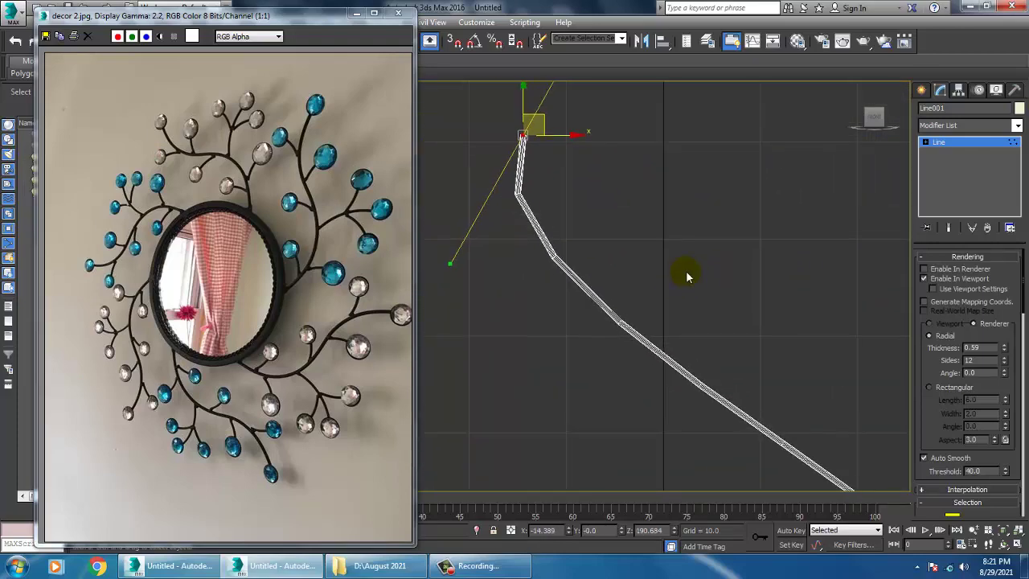
# - Set the branch line's interpolation steps to 23 and lower the branch slightly so its base meets the mirror rim
pyautogui.click(971, 143)
pyautogui.scroll(-4, 939, 385)
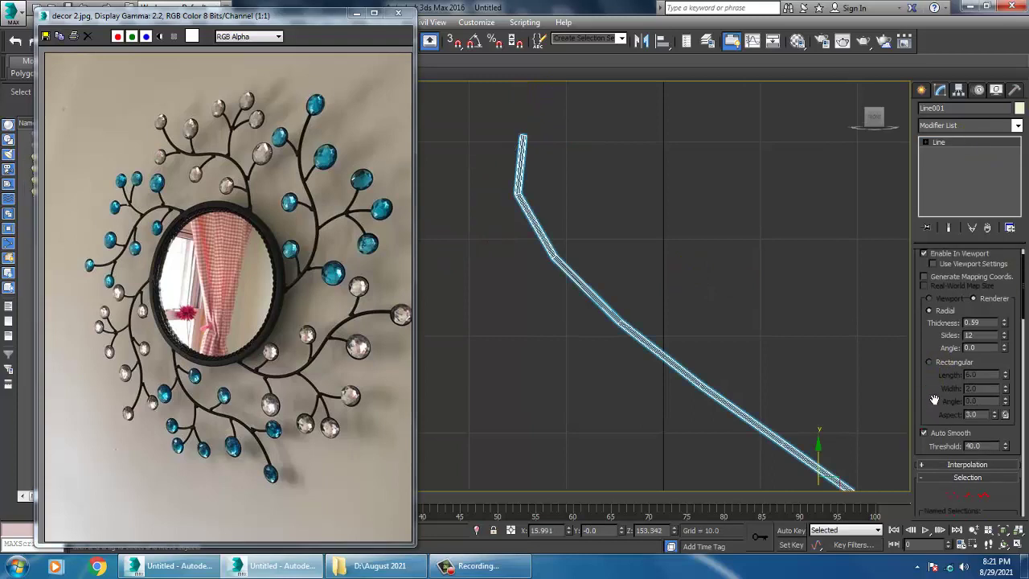
pyautogui.click(949, 383)
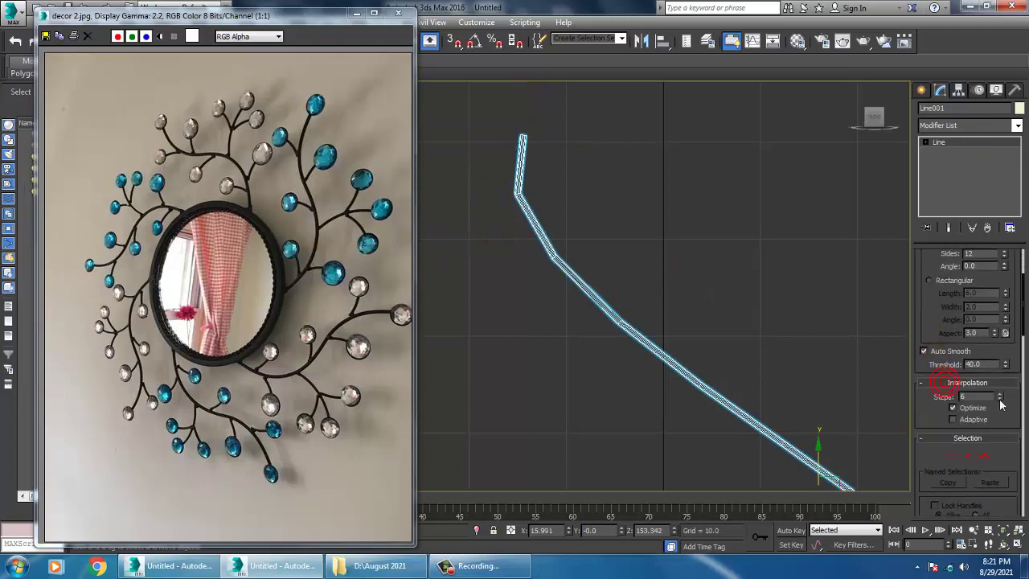
pyautogui.moveTo(999, 397); pyautogui.dragTo(999, 398)
pyautogui.moveTo(662, 336); pyautogui.dragTo(652, 256, button='middle')
pyautogui.scroll(-3, 671, 333)
pyautogui.scroll(-3, 653, 222)
pyautogui.scroll(3, 653, 258)
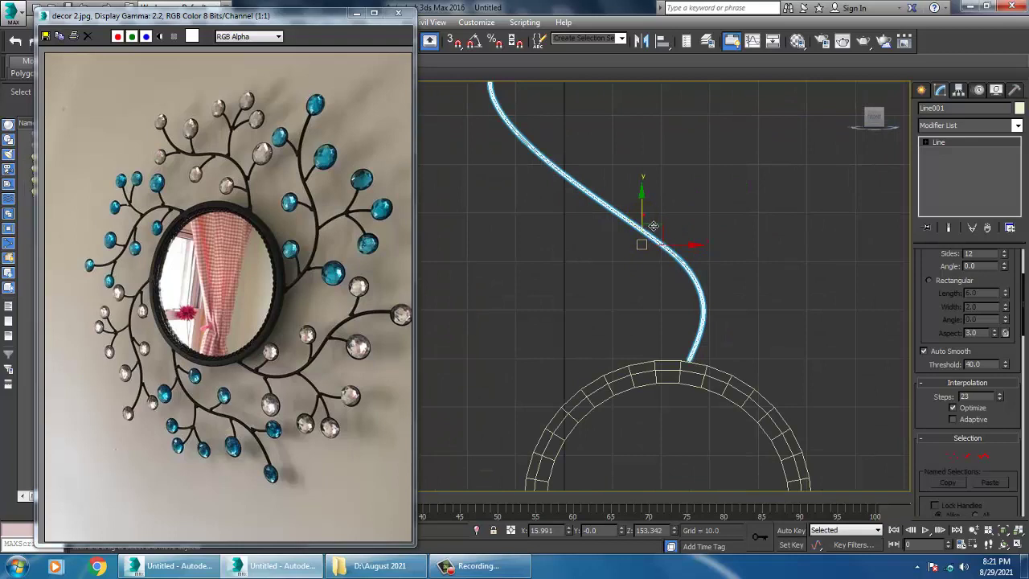
pyautogui.moveTo(653, 226); pyautogui.dragTo(654, 232)
# - Draw a short upward twig line starting on the upper part of the main branch
pyautogui.click(921, 90)
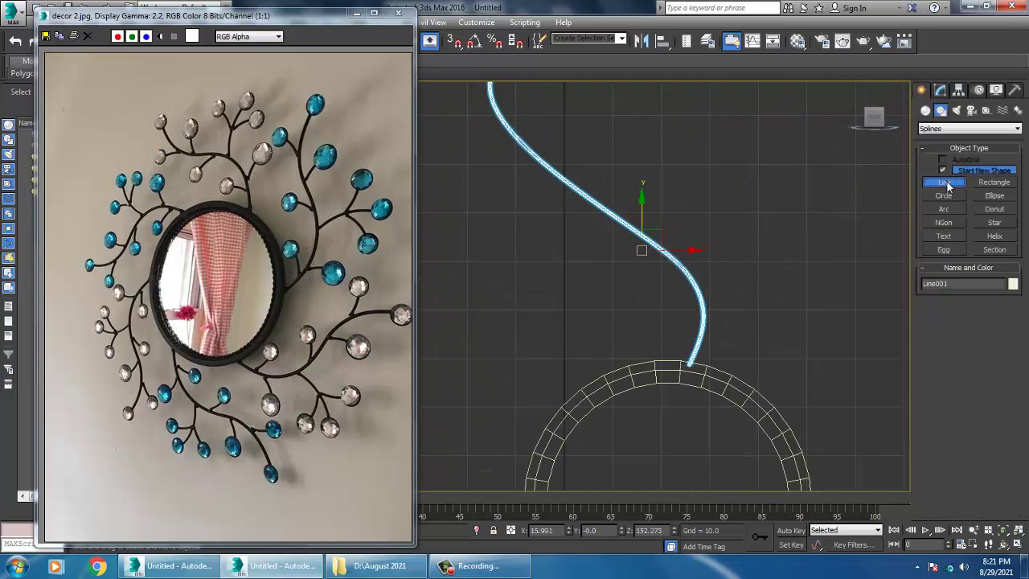
pyautogui.click(948, 186)
pyautogui.moveTo(667, 204); pyautogui.dragTo(708, 310, button='middle')
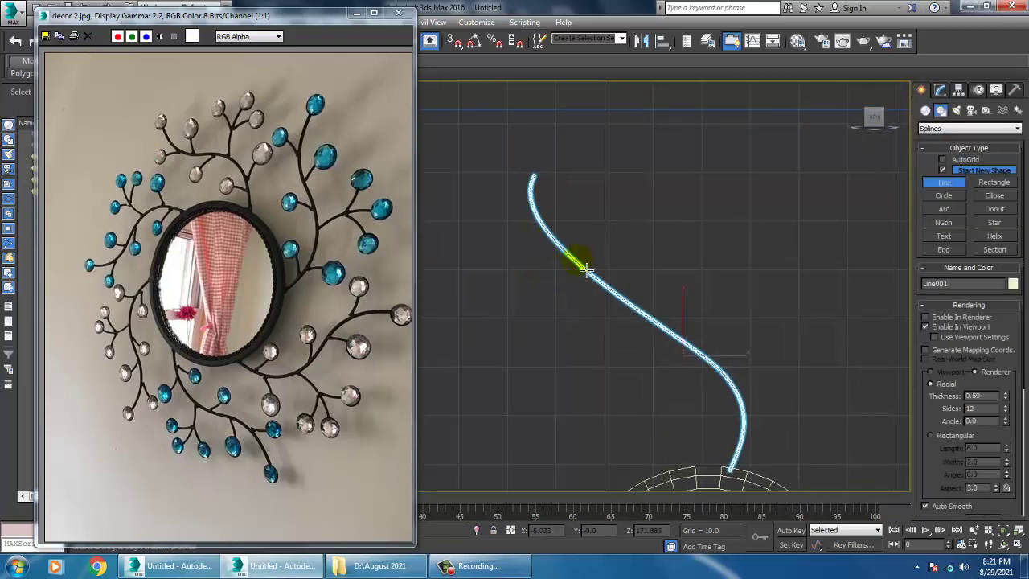
pyautogui.click(584, 265)
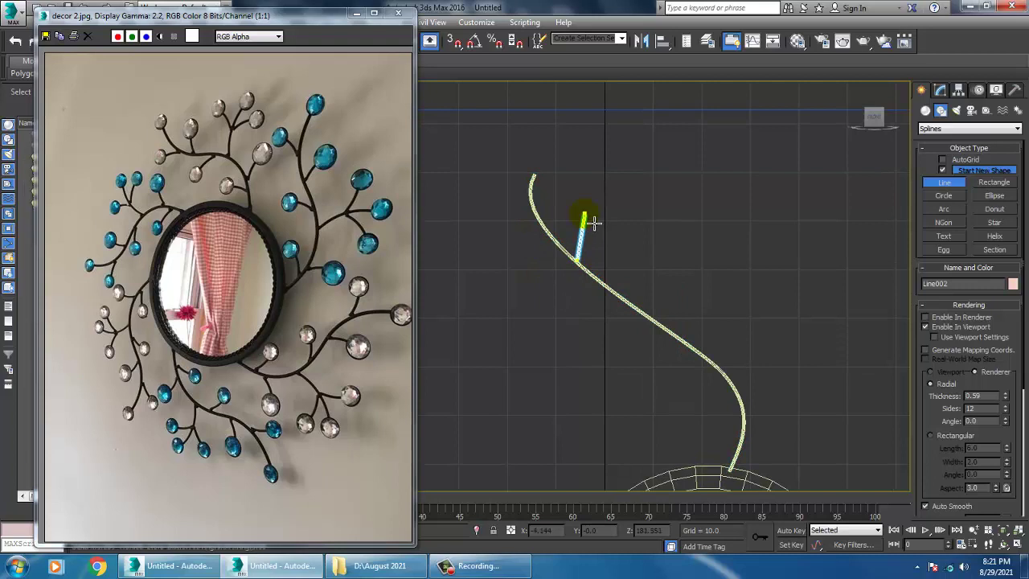
pyautogui.click(594, 224)
pyautogui.rightClick(595, 223)
pyautogui.rightClick(683, 255)
pyautogui.moveTo(620, 252); pyautogui.dragTo(665, 258, button='middle')
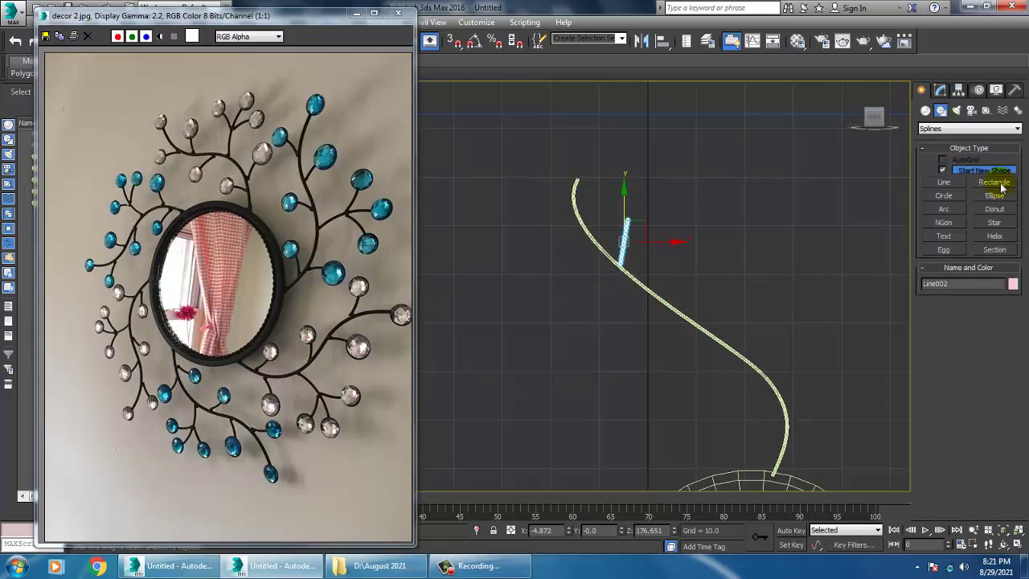
# - Draw a short, slightly curved twig line going left from the main branch, just above the first twig
pyautogui.click(945, 183)
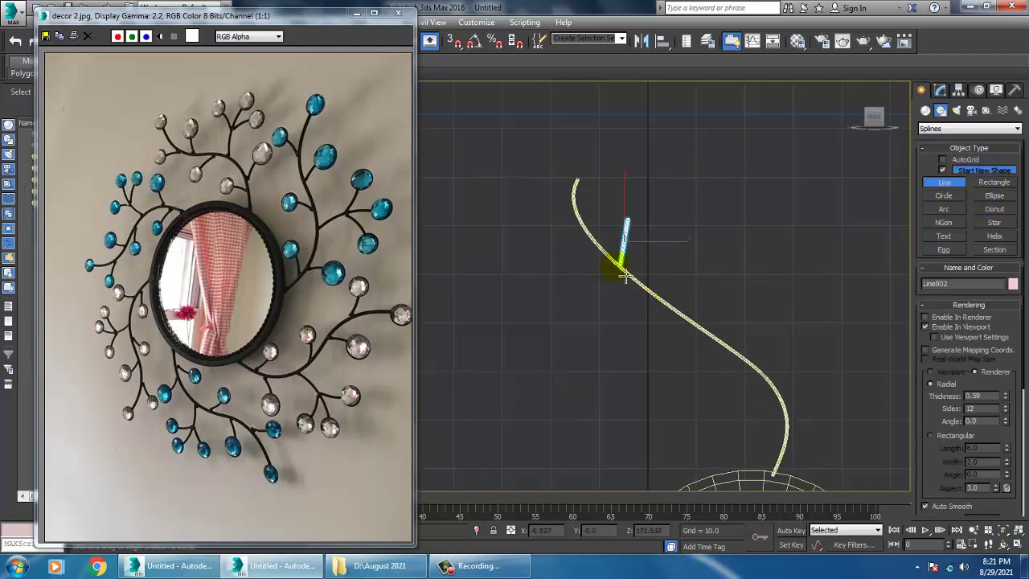
pyautogui.click(599, 249)
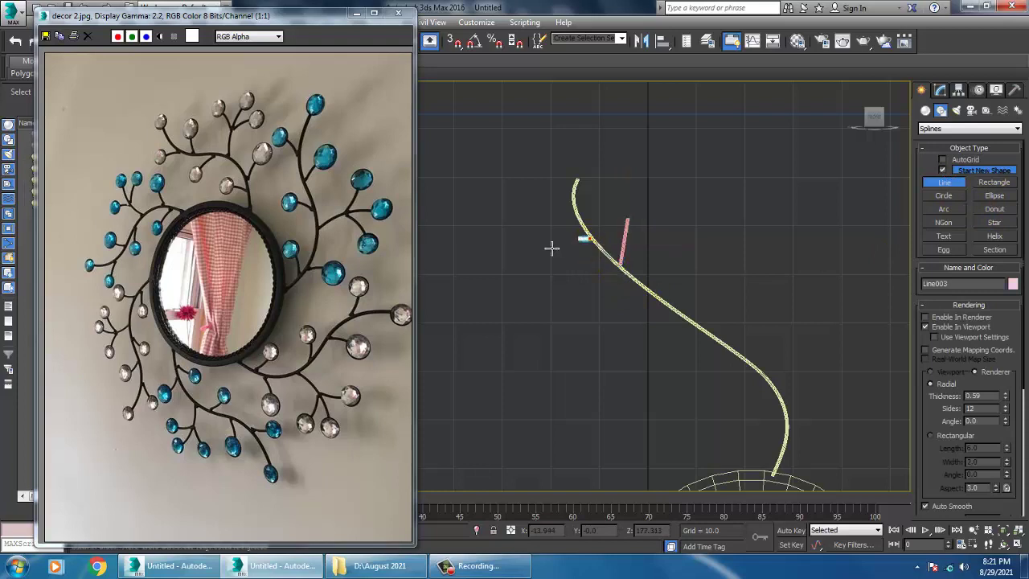
pyautogui.click(550, 249)
pyautogui.rightClick(537, 252)
pyautogui.moveTo(676, 247); pyautogui.dragTo(669, 225, button='middle')
pyautogui.rightClick(679, 258)
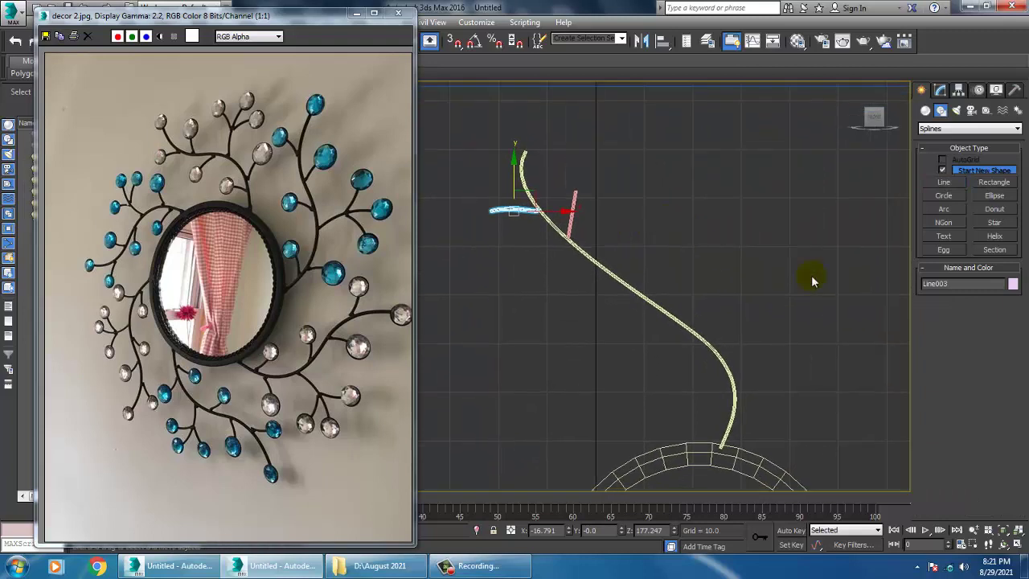
# - Draw a long twig line rising from the middle of the main branch, with its tip curving to the right
pyautogui.click(934, 183)
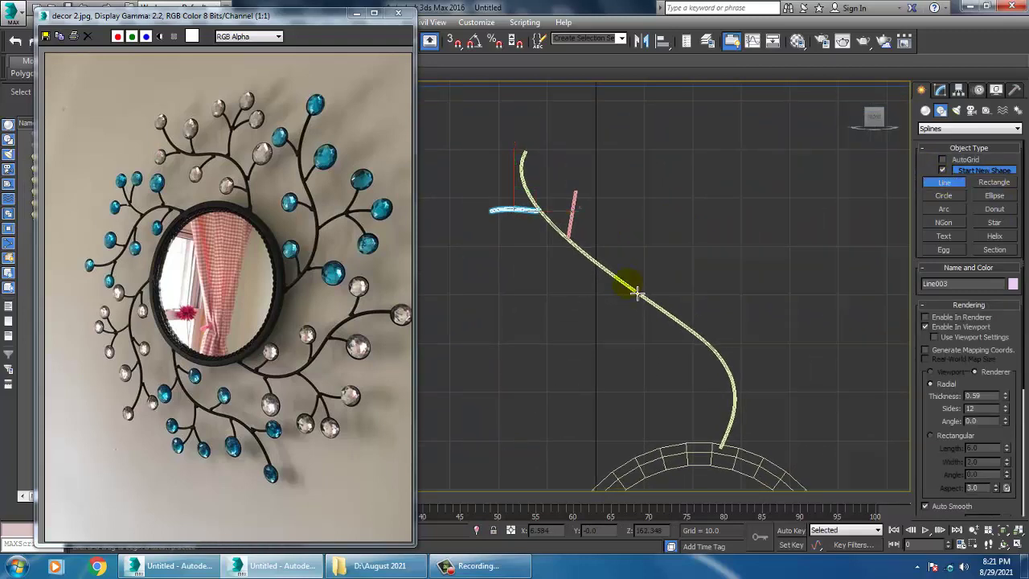
pyautogui.click(628, 284)
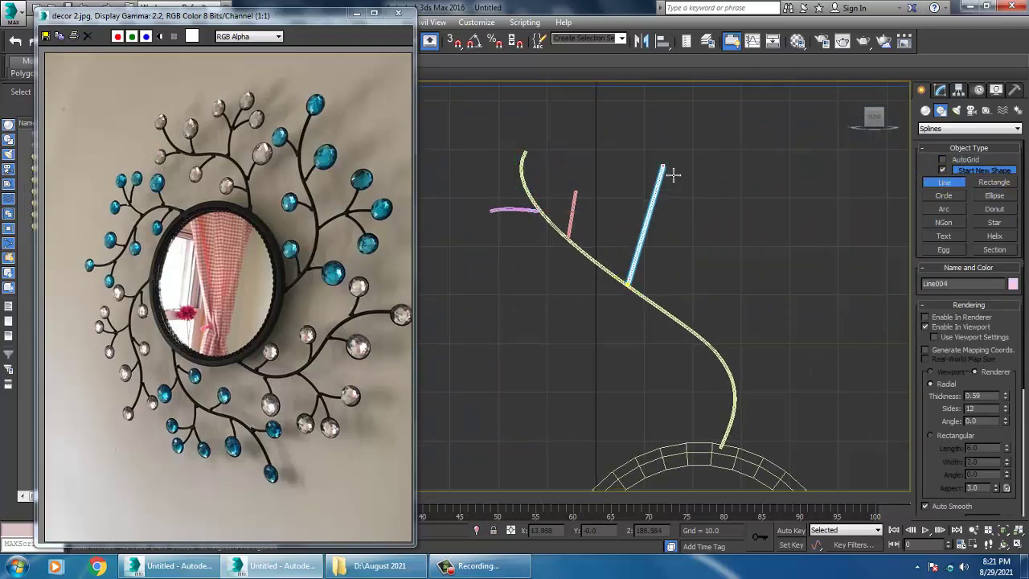
pyautogui.moveTo(664, 166); pyautogui.dragTo(678, 155)
pyautogui.rightClick(678, 154)
# - Draw a short curved offshoot line going right from the upper part of the long twig
pyautogui.scroll(2, 723, 195)
pyautogui.moveTo(724, 195); pyautogui.dragTo(562, 248, button='middle')
pyautogui.scroll(2, 665, 236)
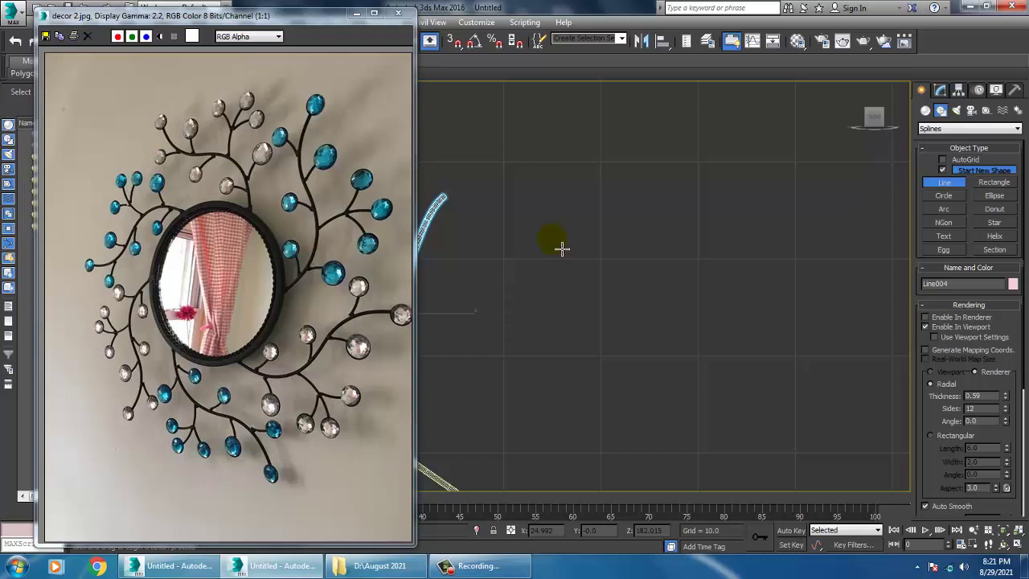
pyautogui.moveTo(567, 249); pyautogui.dragTo(683, 248, button='middle')
pyautogui.moveTo(617, 251); pyautogui.dragTo(656, 251, button='middle')
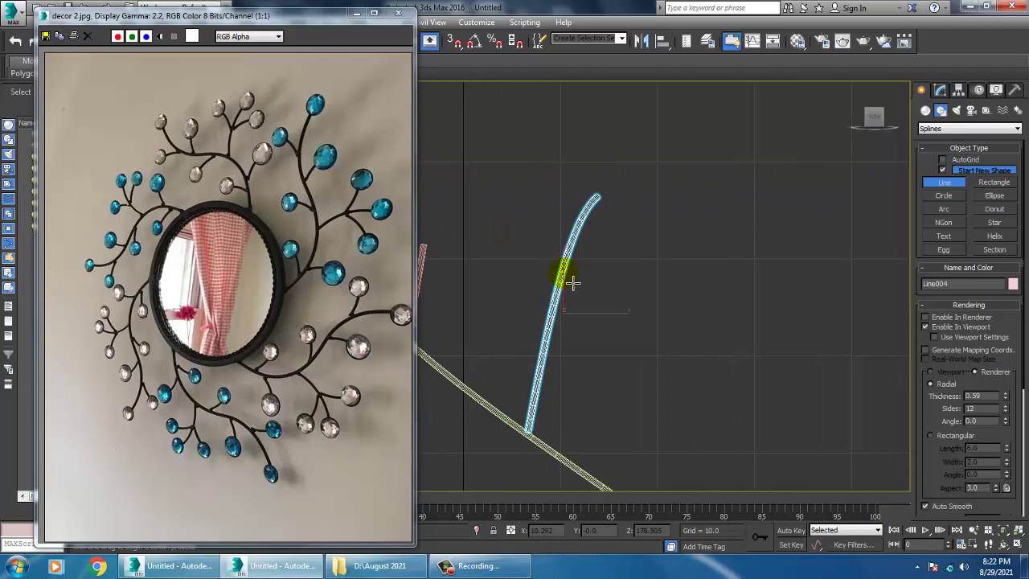
pyautogui.click(572, 282)
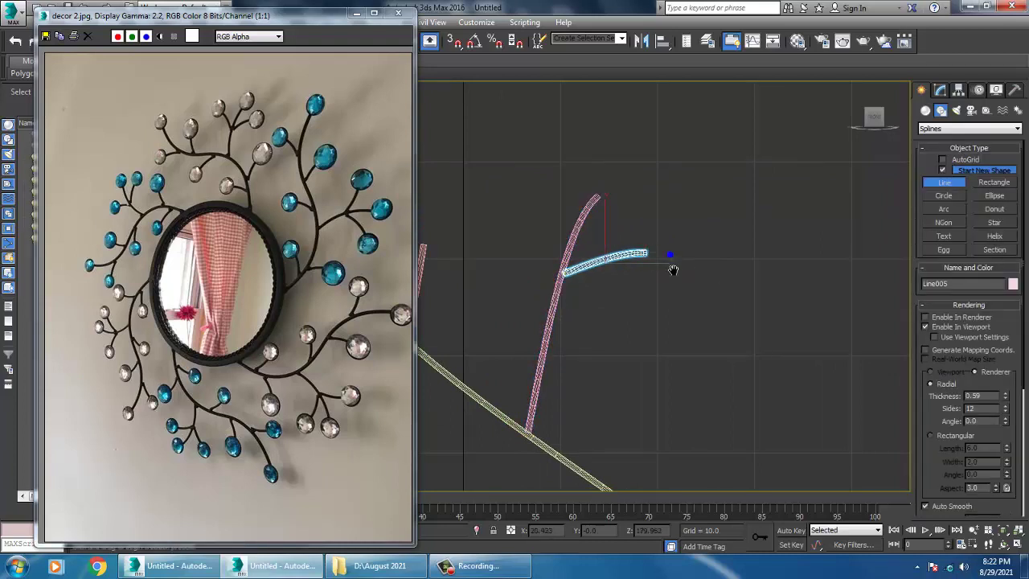
pyautogui.moveTo(673, 270); pyautogui.dragTo(712, 277, button='middle')
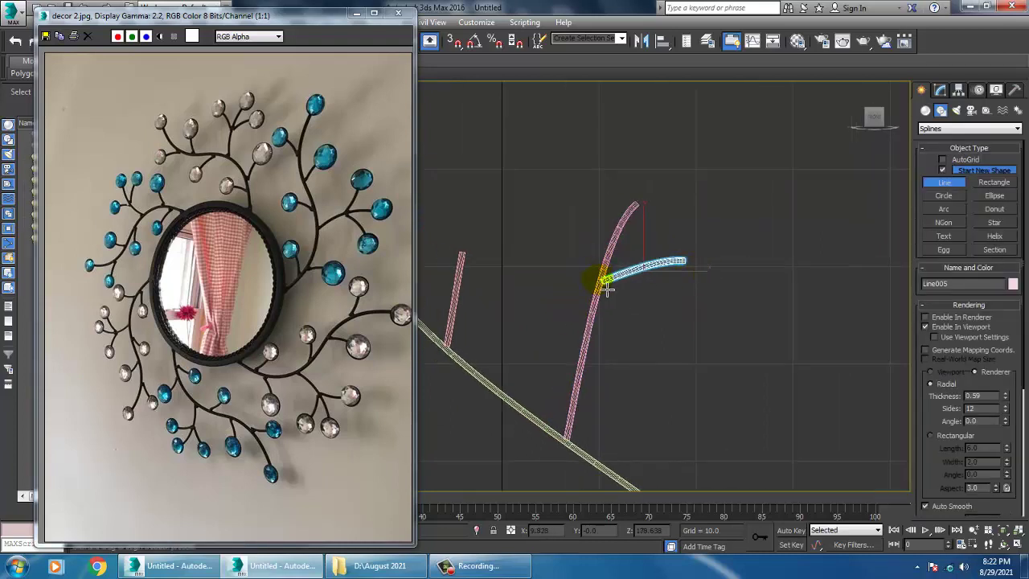
pyautogui.rightClick(607, 287)
# - Draw a short curved offshoot line going up and left from the same fork on the long twig
pyautogui.click(607, 288)
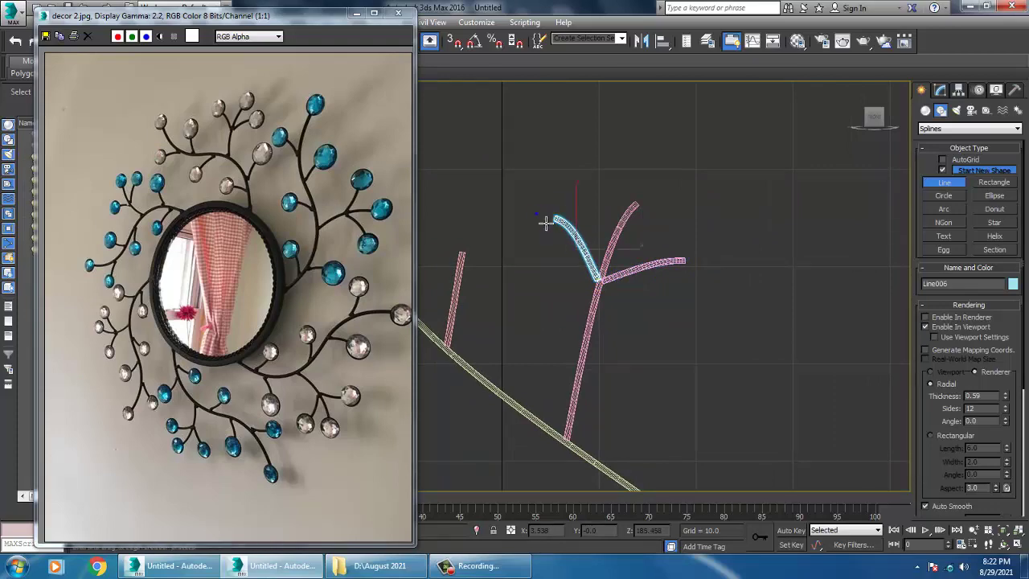
pyautogui.moveTo(674, 229); pyautogui.dragTo(701, 210, button='middle')
pyautogui.press('w')
pyautogui.moveTo(697, 254); pyautogui.dragTo(701, 218, button='middle')
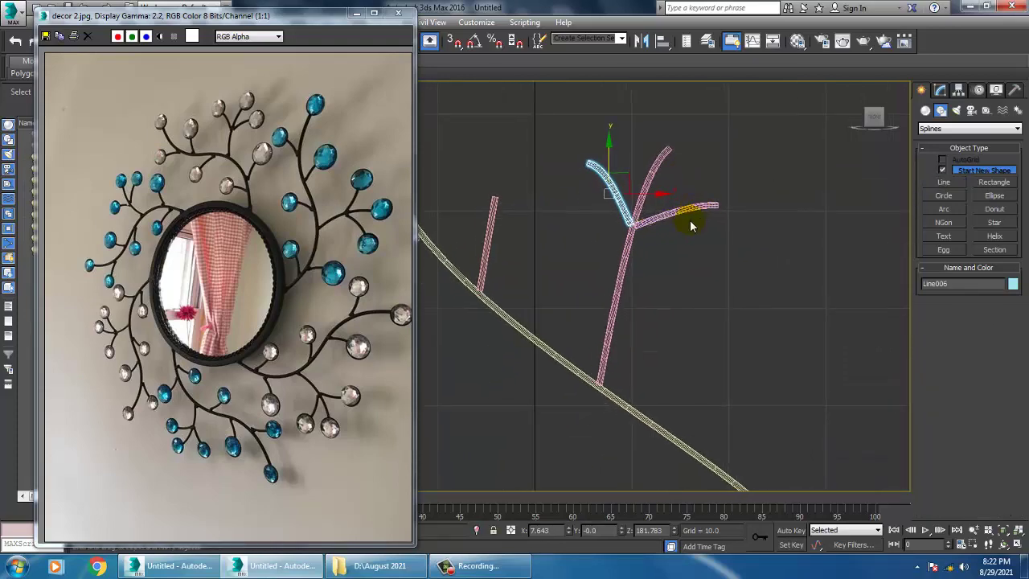
# - Draw a short curved twig line going down and left from the main branch, between the two upward twigs
pyautogui.moveTo(561, 345); pyautogui.dragTo(544, 252, button='middle')
pyautogui.moveTo(651, 308); pyautogui.dragTo(636, 293, button='middle')
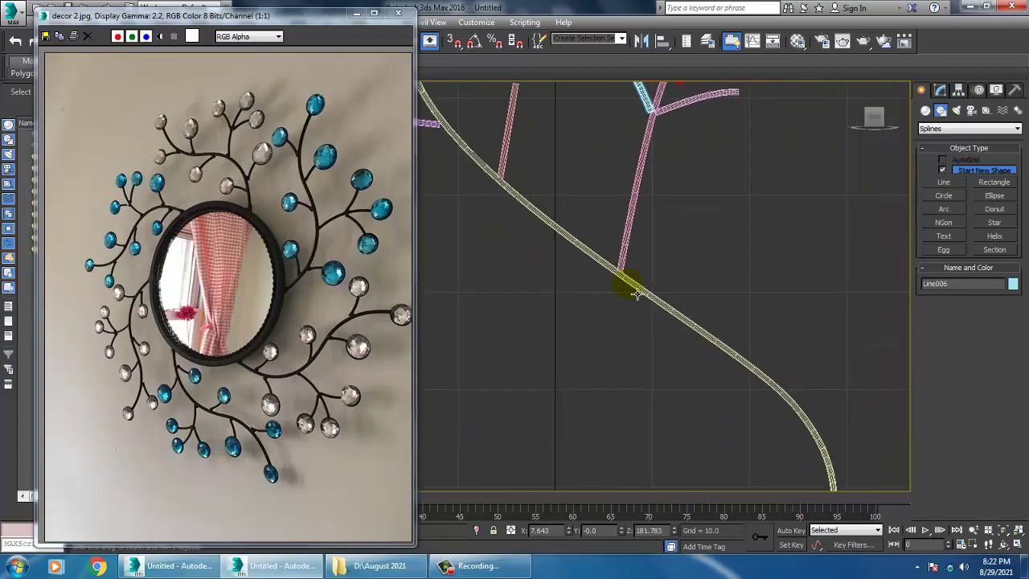
pyautogui.click(949, 183)
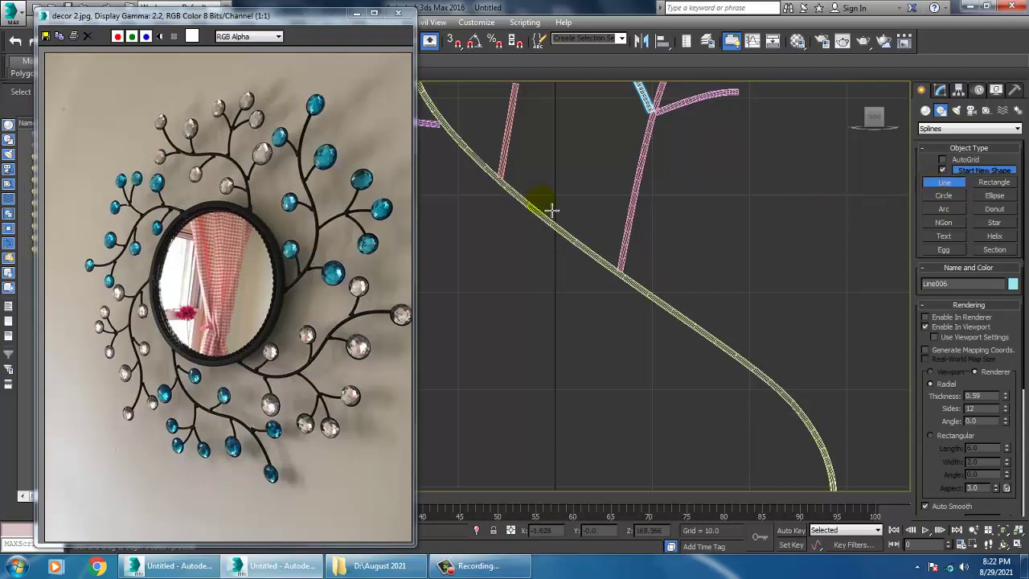
pyautogui.click(567, 240)
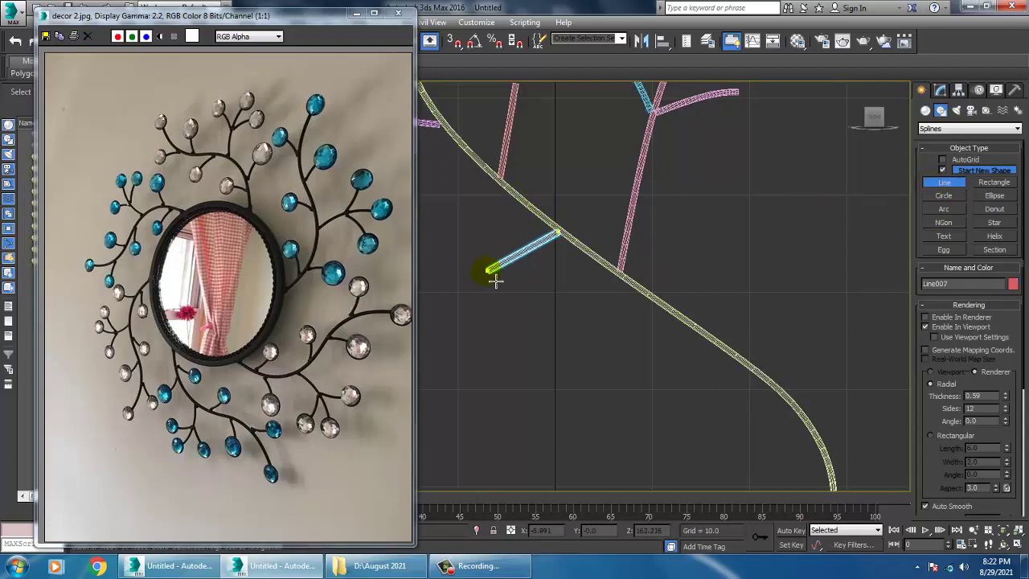
pyautogui.rightClick(470, 294)
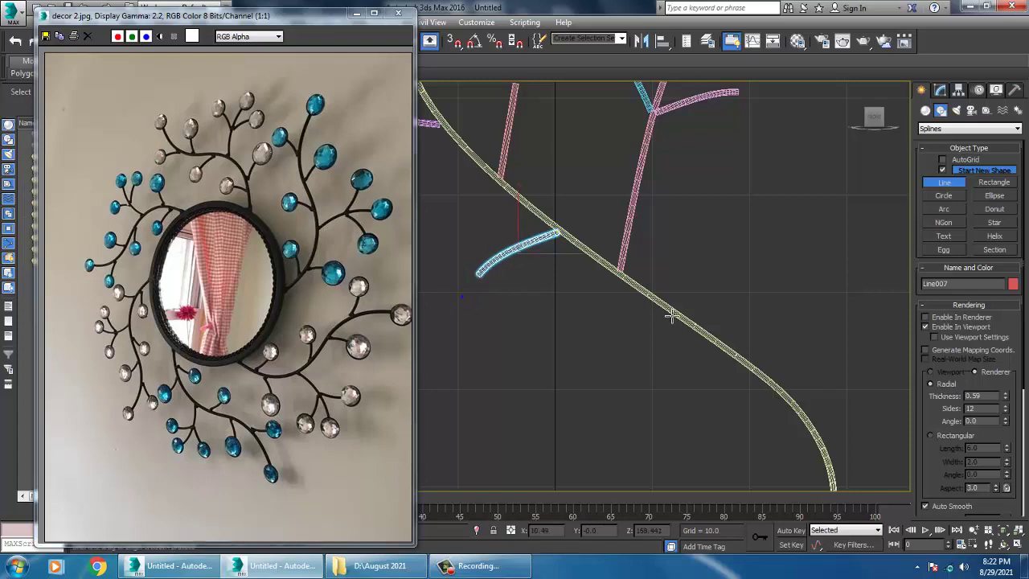
# - Draw a twig line curving up and right from the main branch, just above its lower bend
pyautogui.scroll(-5, 675, 249)
pyautogui.moveTo(634, 252); pyautogui.dragTo(638, 244, button='middle')
pyautogui.moveTo(685, 296); pyautogui.dragTo(653, 299, button='middle')
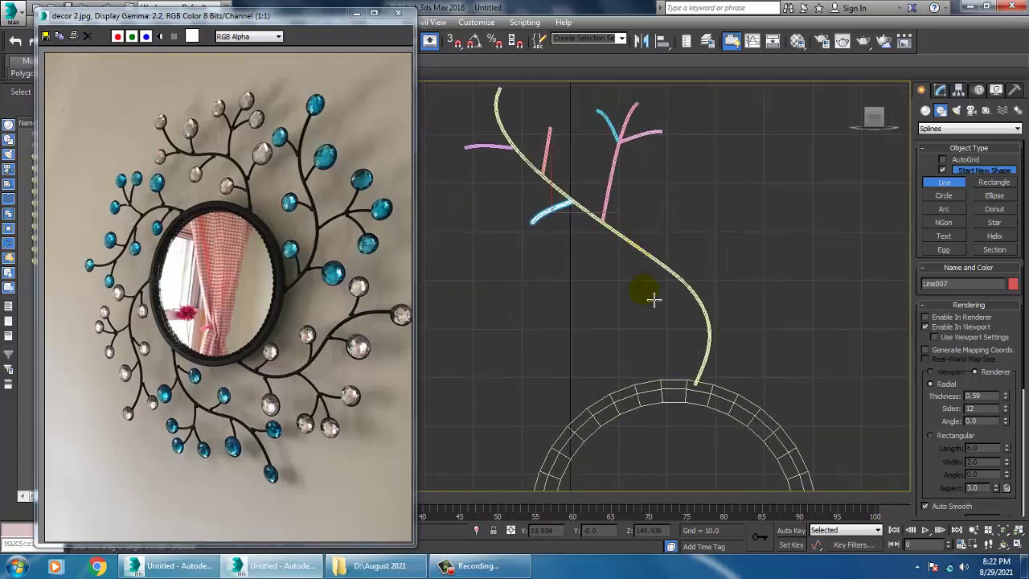
pyautogui.click(684, 280)
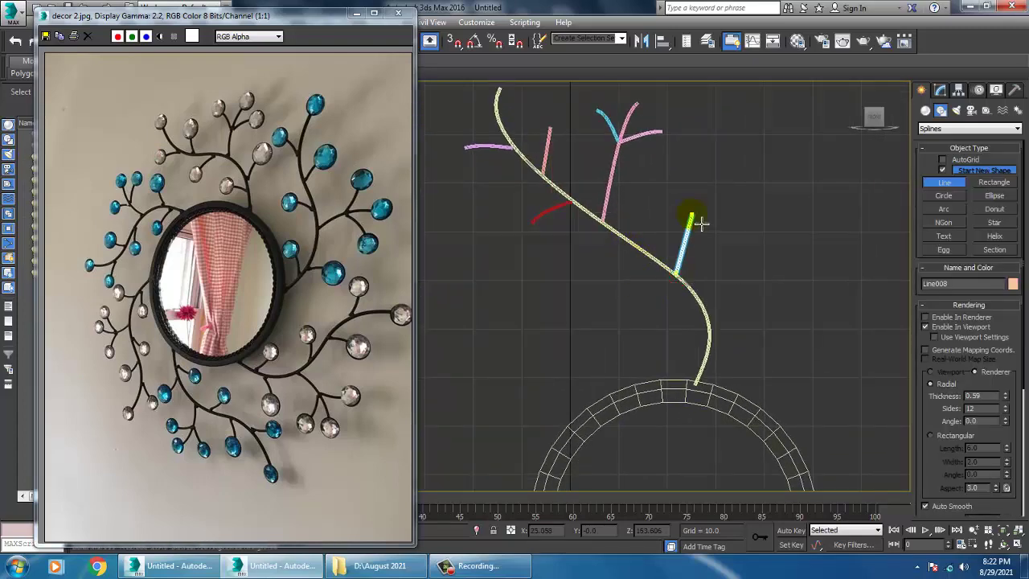
pyautogui.moveTo(702, 223); pyautogui.dragTo(716, 210)
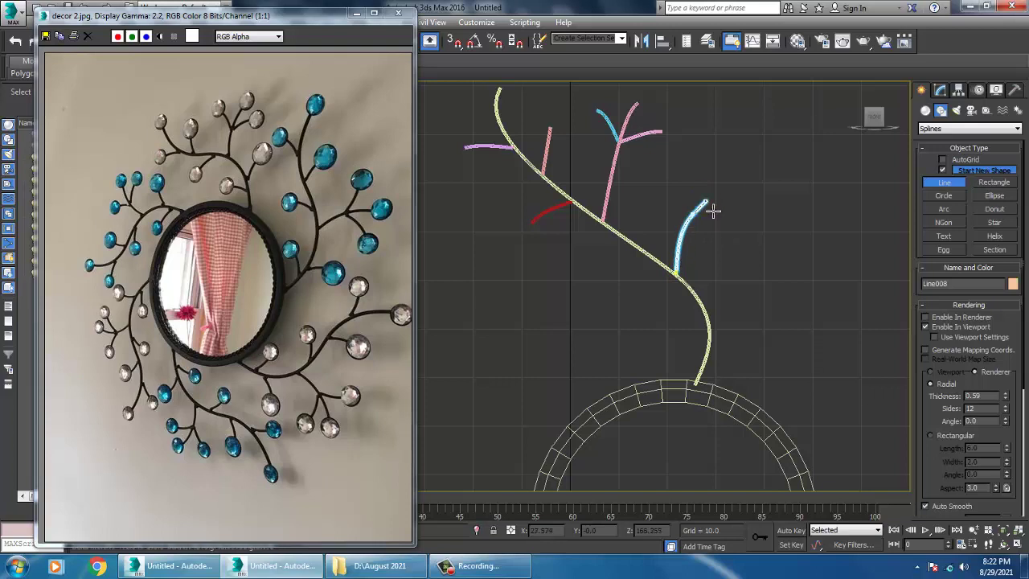
pyautogui.rightClick(713, 210)
# - Draw a curved twig line going left from the main branch's lower bend, above the mirror rim
pyautogui.moveTo(680, 230); pyautogui.dragTo(671, 183, button='middle')
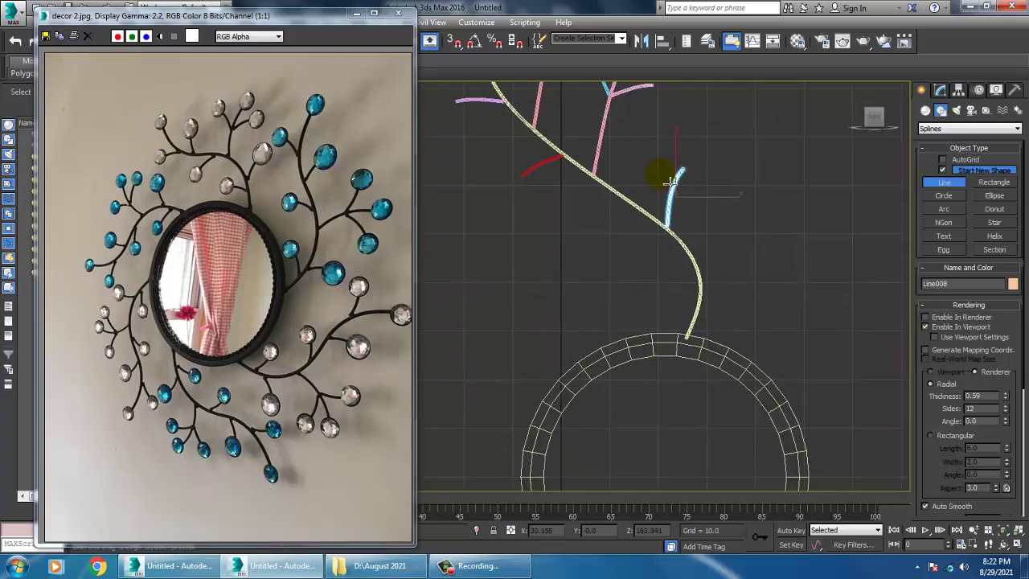
pyautogui.click(704, 278)
pyautogui.moveTo(632, 277); pyautogui.dragTo(617, 297)
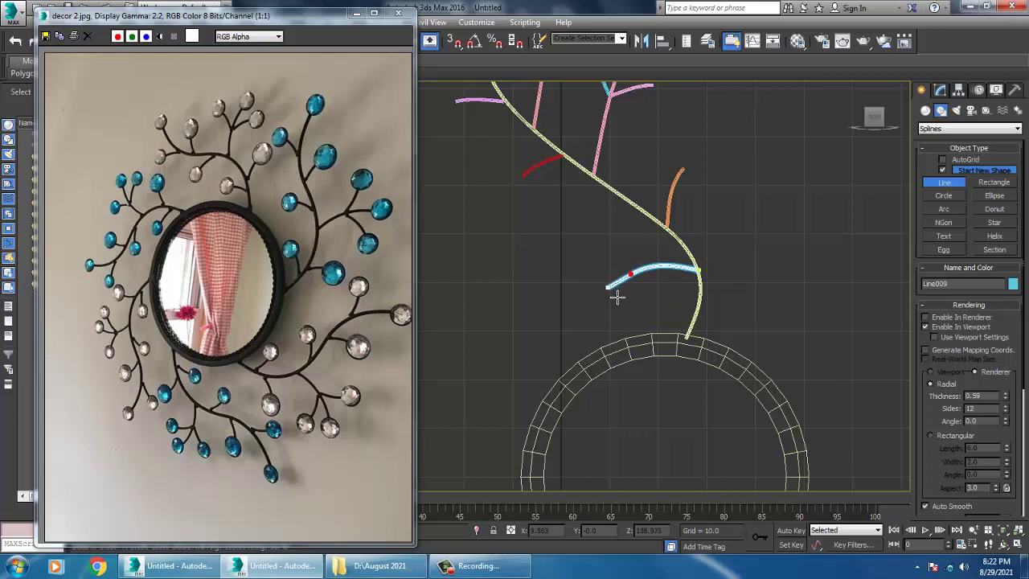
pyautogui.rightClick(618, 298)
pyautogui.moveTo(787, 264); pyautogui.dragTo(756, 265, button='middle')
pyautogui.rightClick(752, 261)
# - Create a thin cylinder disc beside the main branch's upper tip, with radius about 1.405 and height about 0.43
pyautogui.moveTo(696, 225); pyautogui.dragTo(715, 269, button='middle')
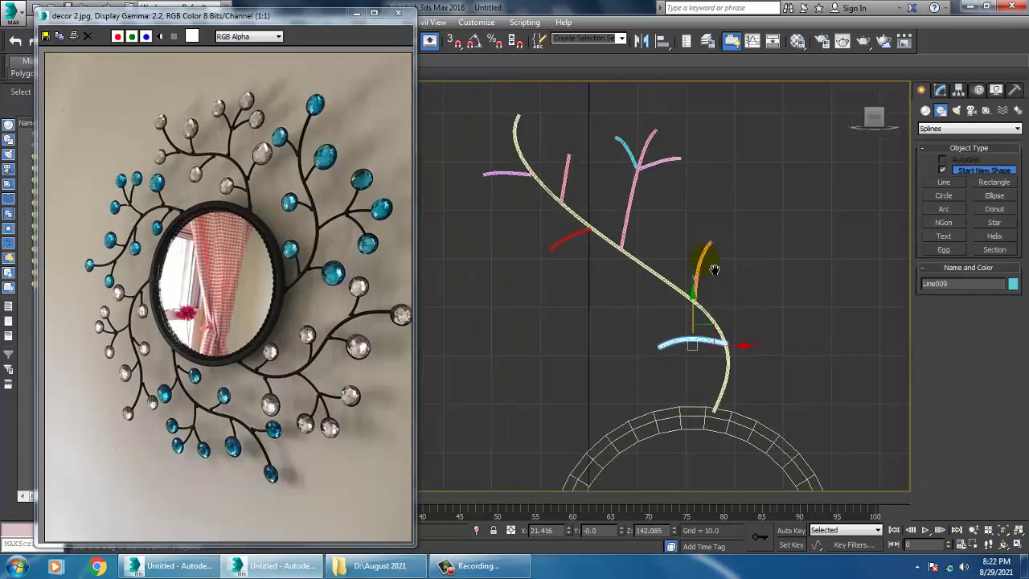
pyautogui.scroll(-4, 718, 249)
pyautogui.moveTo(667, 168); pyautogui.dragTo(714, 239, button='middle')
pyautogui.scroll(1, 690, 214)
pyautogui.scroll(3, 721, 291)
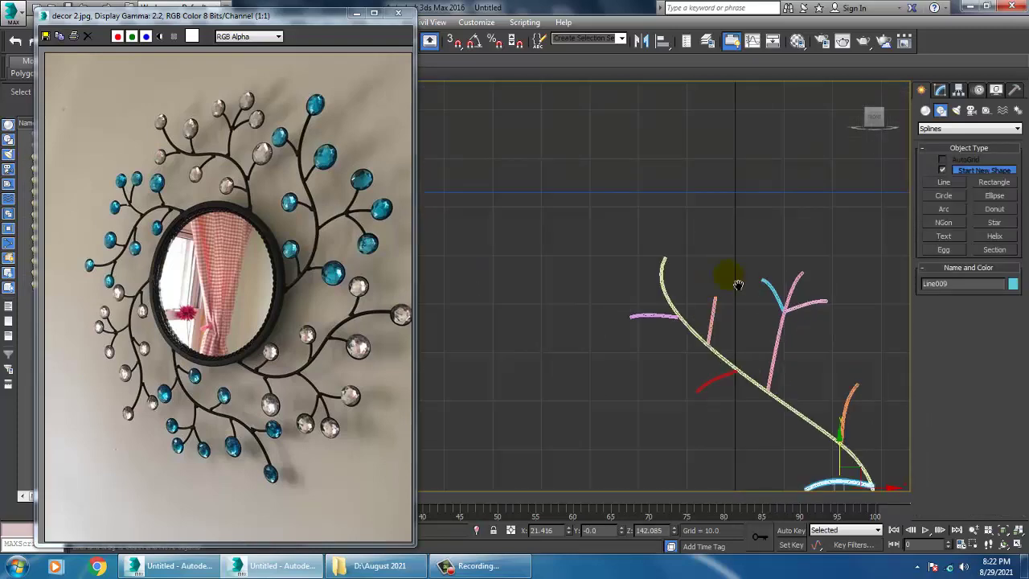
pyautogui.moveTo(752, 275); pyautogui.dragTo(748, 313, button='middle')
pyautogui.scroll(2, 747, 312)
pyautogui.moveTo(627, 248); pyautogui.dragTo(712, 271, button='middle')
pyautogui.scroll(2, 712, 272)
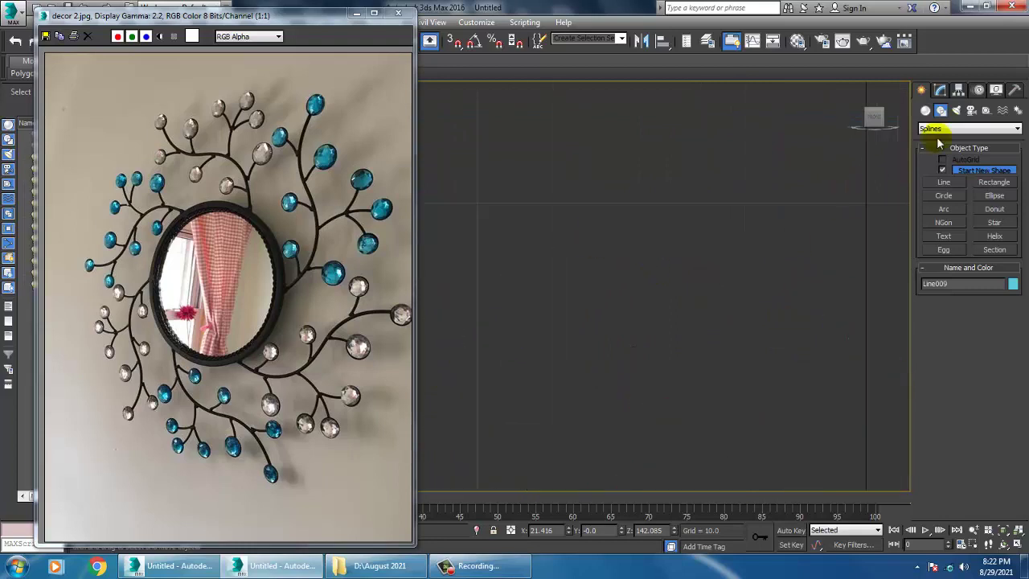
pyautogui.click(926, 111)
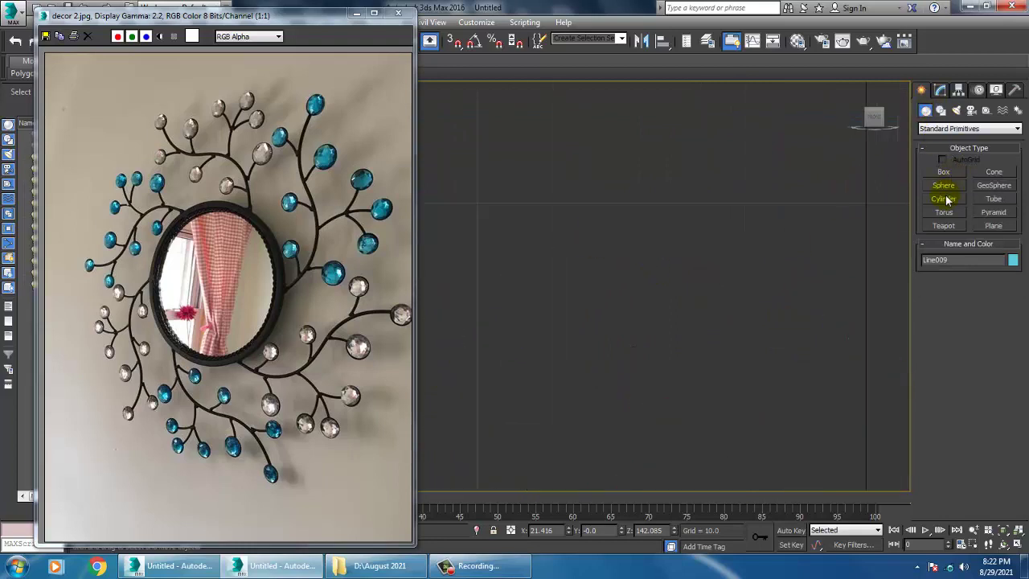
pyautogui.click(947, 199)
pyautogui.scroll(-3, 652, 266)
pyautogui.moveTo(652, 266); pyautogui.dragTo(645, 231, button='middle')
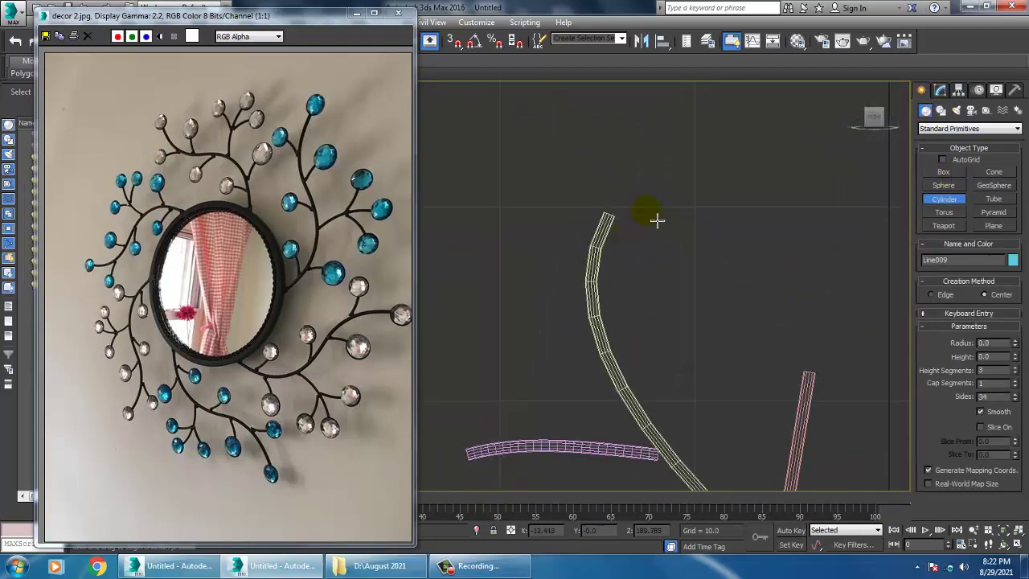
pyautogui.moveTo(657, 219); pyautogui.dragTo(677, 239)
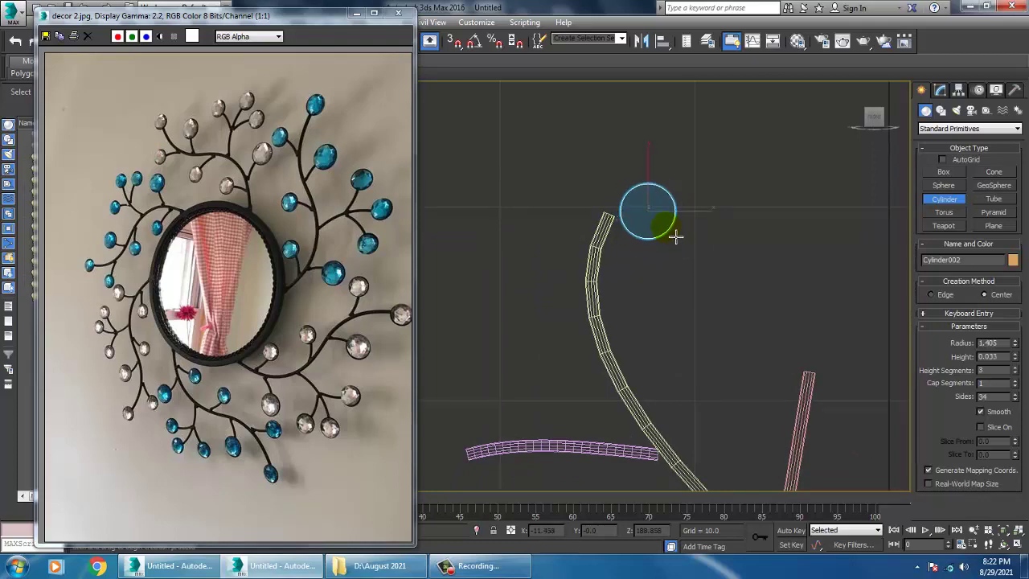
pyautogui.press('p')
pyautogui.moveTo(699, 271)
pyautogui.keyDown('alt'); pyautogui.mouseDown(button='middle')
pyautogui.moveTo(763, 379)
pyautogui.moveTo(712, 369)
pyautogui.moveTo(707, 352)
pyautogui.mouseUp(button='middle'); pyautogui.keyUp('alt')
pyautogui.scroll(-4, 712, 370)
pyautogui.rightClick(720, 355)
# - Set the disc's height segments to 1 and sides to 29, and convert it to Editable Poly
pyautogui.click(940, 91)
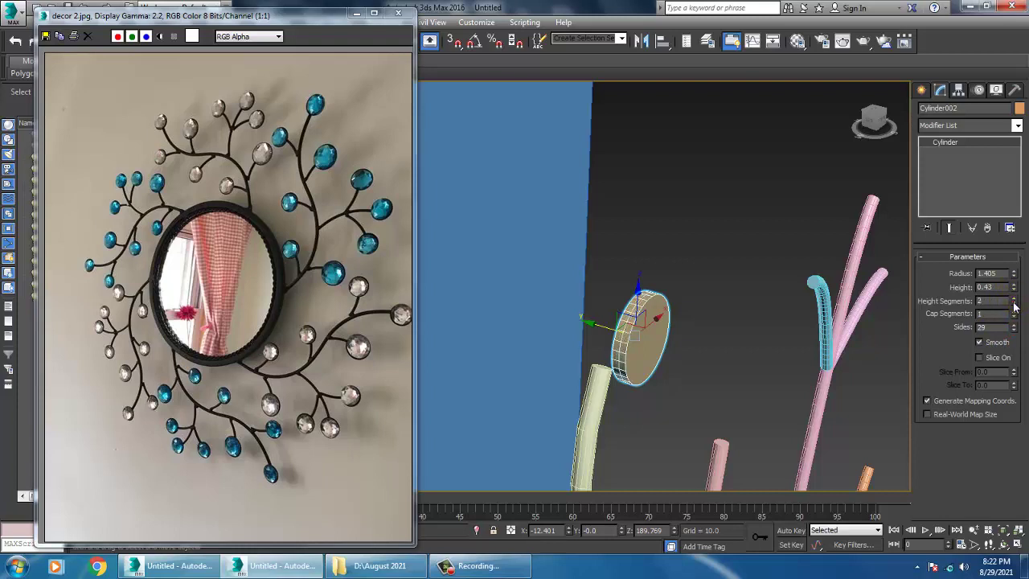
pyautogui.keyDown('alt'); pyautogui.moveTo(688, 336); pyautogui.dragTo(681, 331, button='middle'); pyautogui.keyUp('alt')
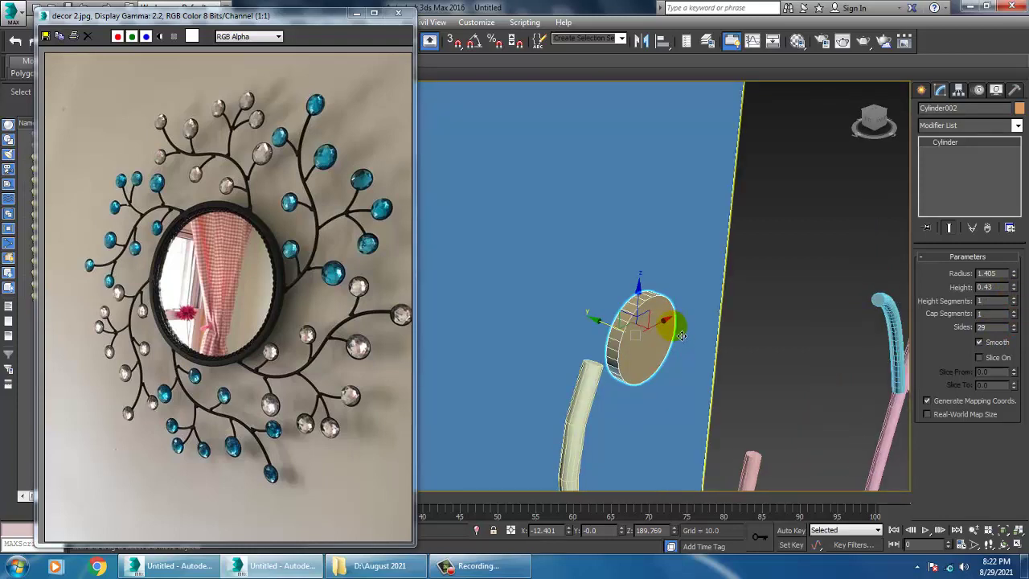
pyautogui.rightClick(648, 317)
pyautogui.moveTo(705, 438)
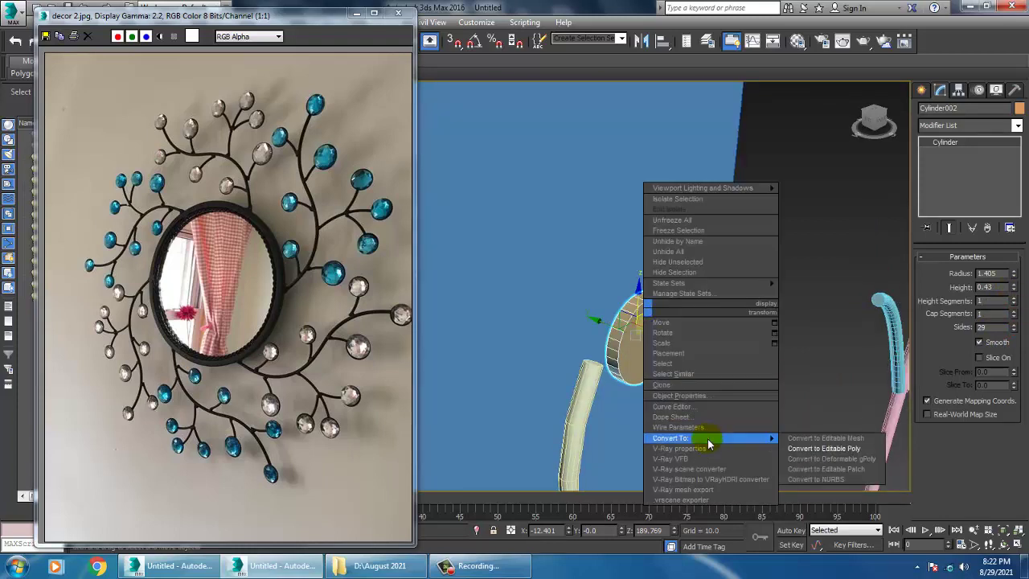
pyautogui.click(823, 448)
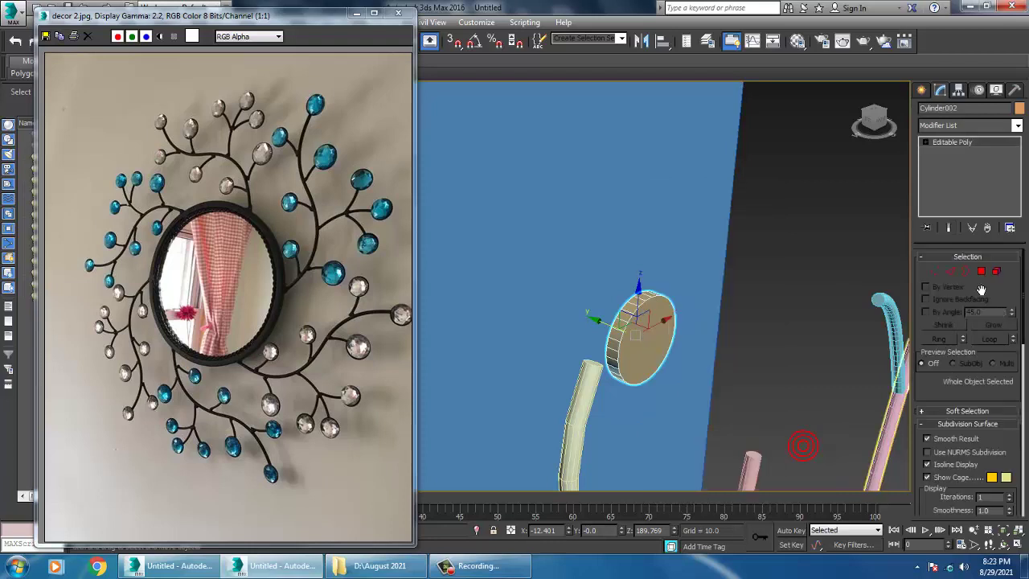
# - Select the disc's front face polygon and inset it slightly to leave a thin rim around its edge
pyautogui.click(626, 344)
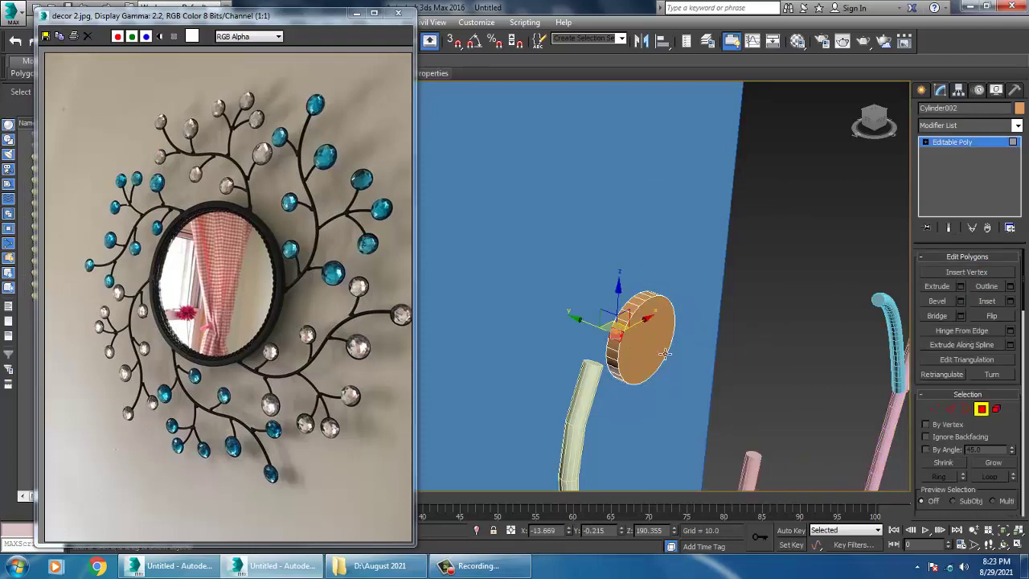
pyautogui.click(653, 346)
pyautogui.keyDown('alt'); pyautogui.moveTo(695, 340); pyautogui.dragTo(822, 351, button='middle'); pyautogui.keyUp('alt')
pyautogui.scroll(2, 699, 333)
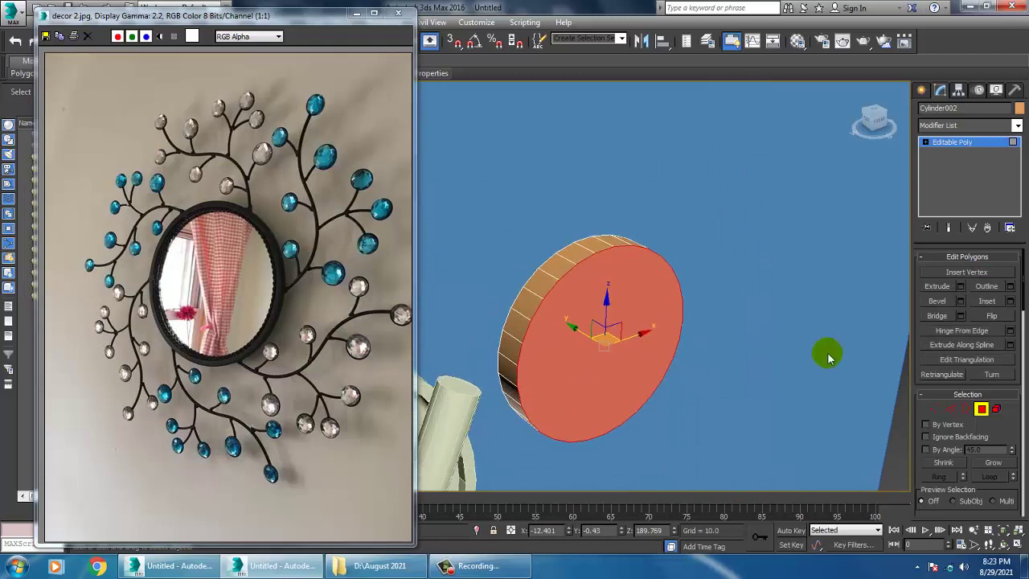
pyautogui.click(1010, 300)
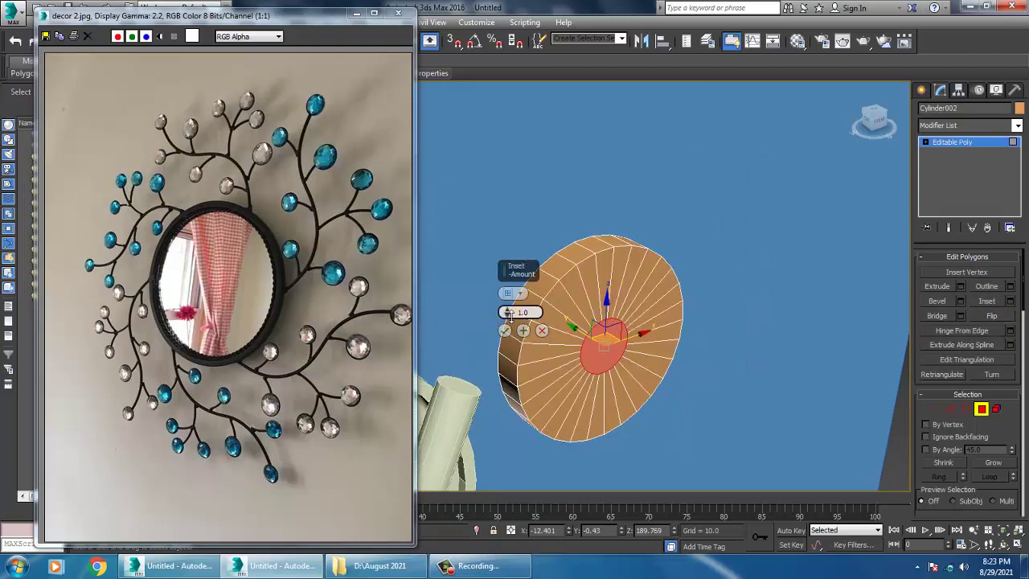
pyautogui.moveTo(508, 313)
pyautogui.mouseDown()
pyautogui.moveTo(515, 331)
pyautogui.moveTo(505, 322)
pyautogui.mouseUp()
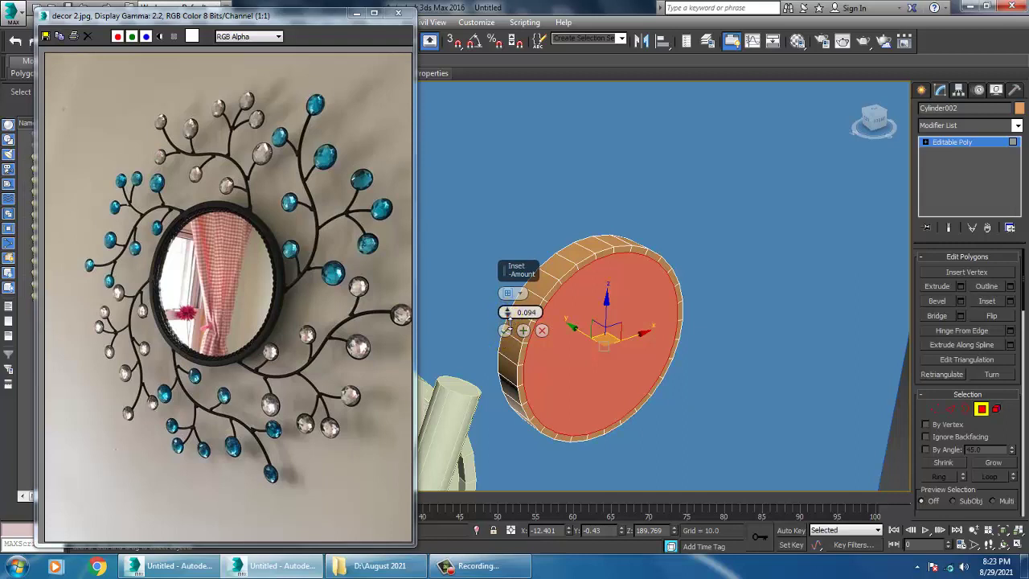
pyautogui.click(505, 330)
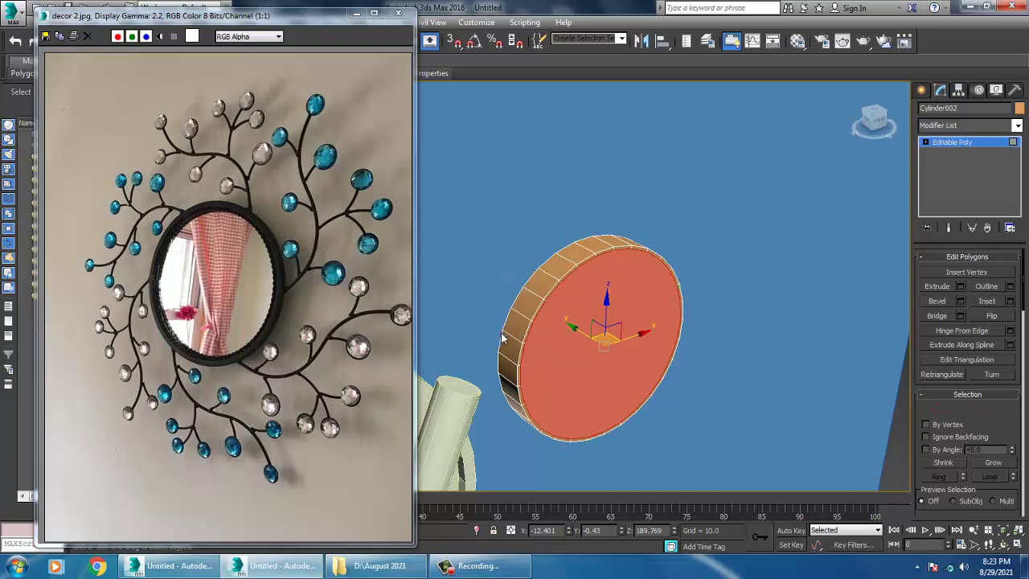
# - Extrude the inset front face by 10 and move it back along Y by about 10.16 into the disc
pyautogui.click(960, 286)
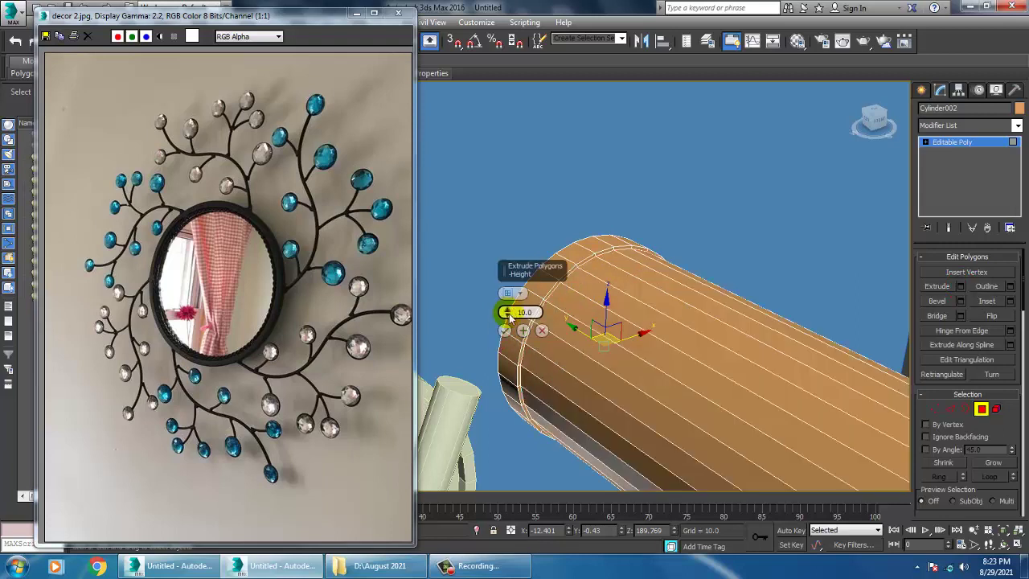
pyautogui.click(508, 307)
pyautogui.scroll(-5, 657, 306)
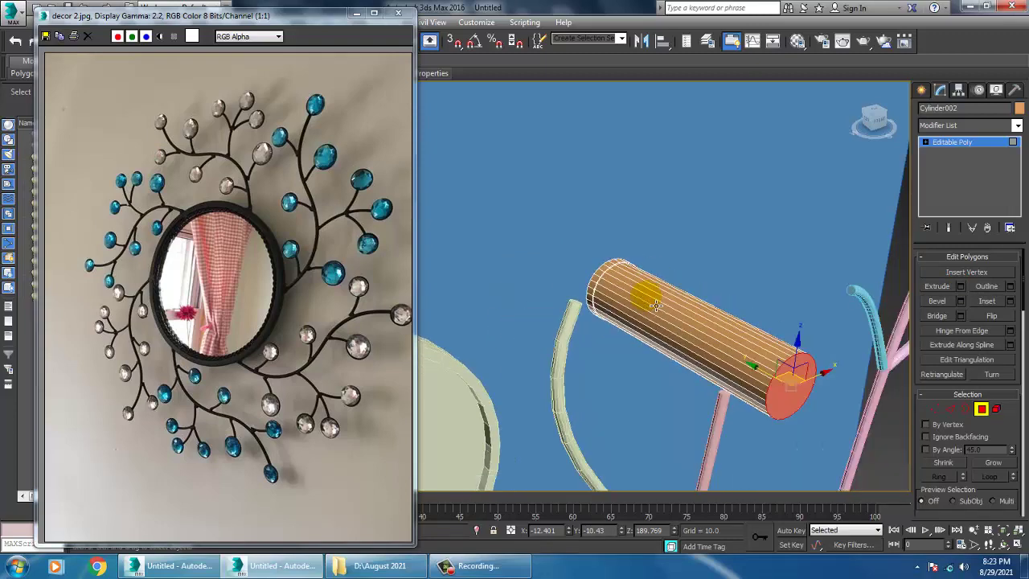
pyautogui.moveTo(768, 379); pyautogui.dragTo(592, 290)
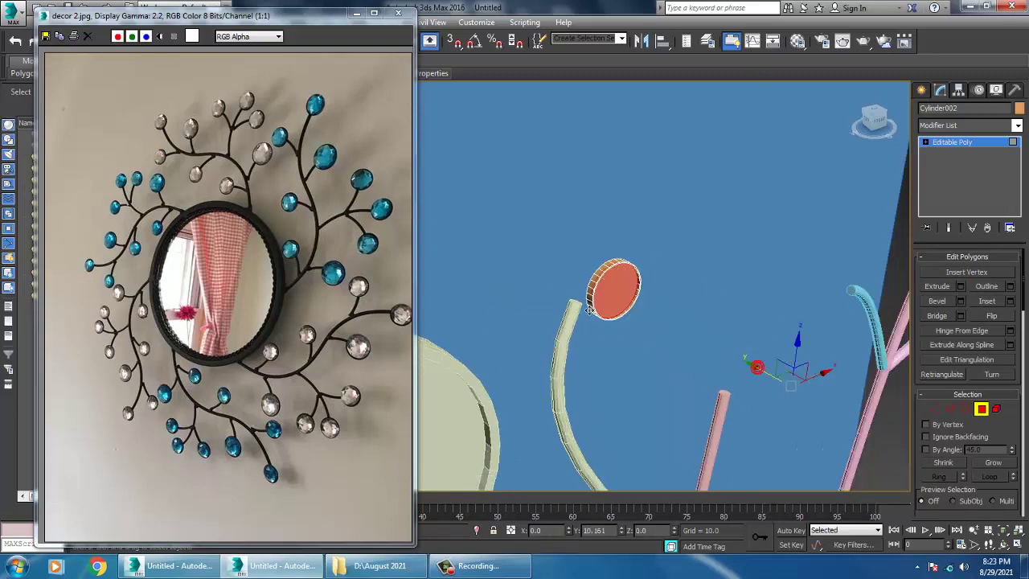
# - Create a sphere with a radius of about 1.34 centred on the disc, just inside its rim
pyautogui.hotkey('alt', 'w')
pyautogui.rightClick(692, 175)
pyautogui.hotkey('alt', 'w')
pyautogui.scroll(4, 671, 205)
pyautogui.moveTo(671, 206); pyautogui.dragTo(857, 253, button='middle')
pyautogui.click(922, 94)
pyautogui.moveTo(775, 203); pyautogui.dragTo(816, 224, button='middle')
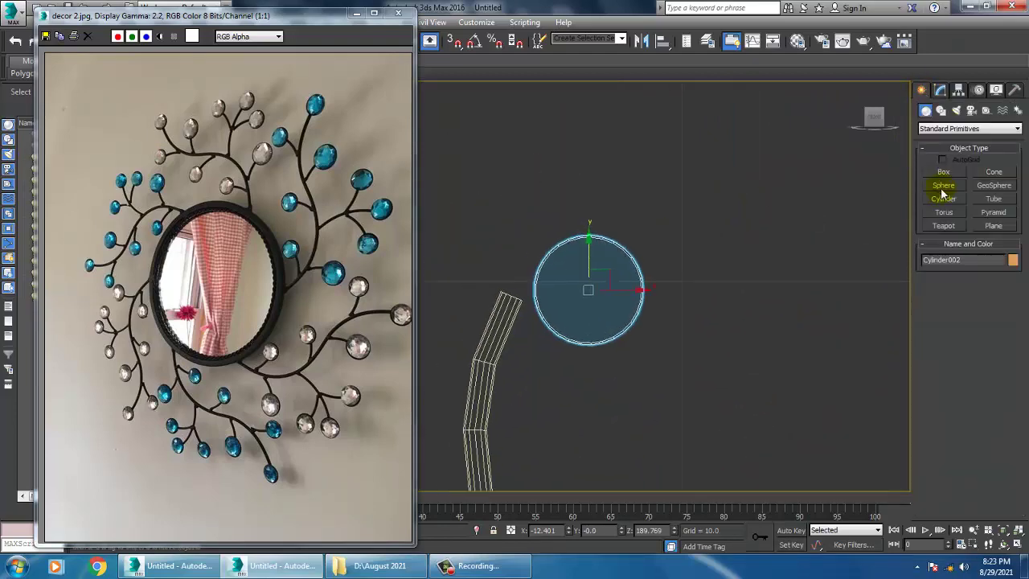
pyautogui.click(944, 187)
pyautogui.moveTo(769, 267); pyautogui.dragTo(795, 252, button='middle')
pyautogui.scroll(4, 693, 292)
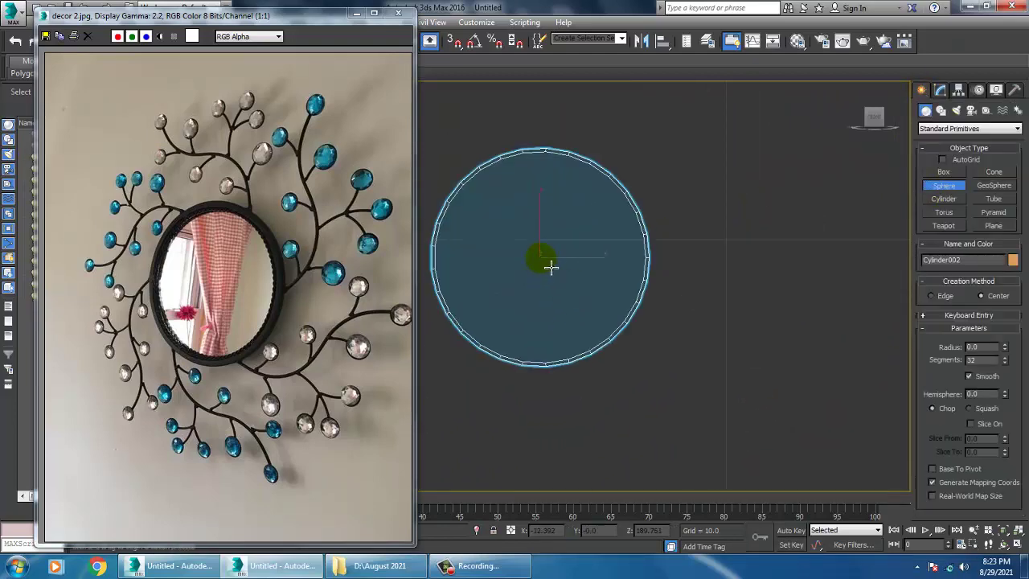
pyautogui.moveTo(551, 267); pyautogui.dragTo(625, 341)
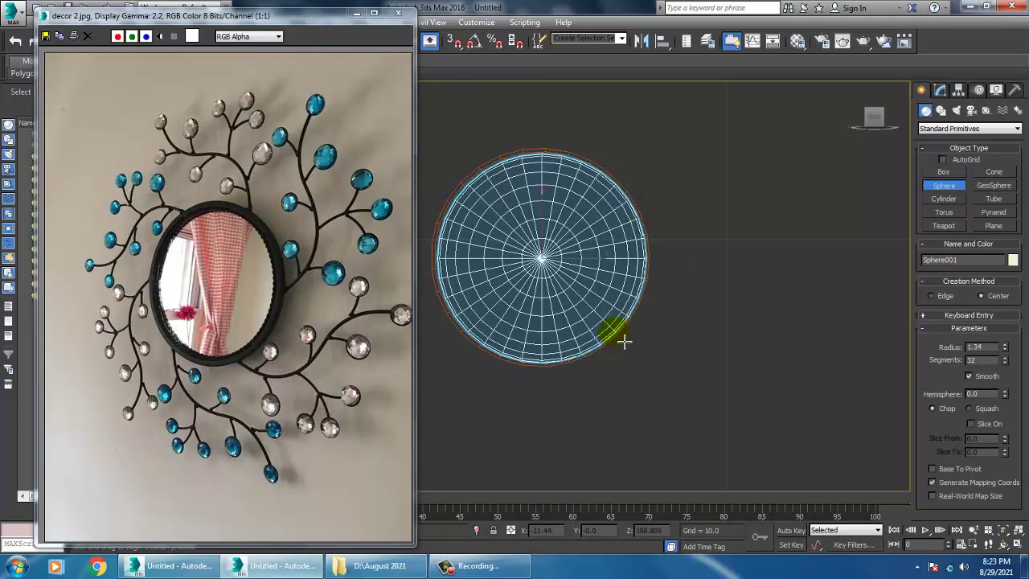
pyautogui.press('w')
pyautogui.moveTo(586, 271); pyautogui.dragTo(598, 271, button='middle')
pyautogui.moveTo(597, 270); pyautogui.dragTo(597, 270)
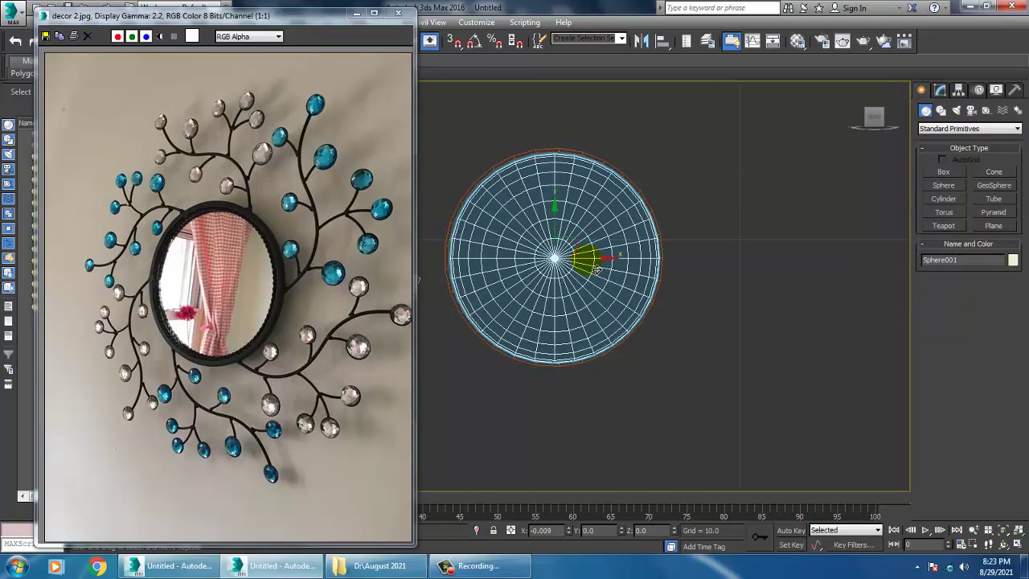
# - Set the sphere's hemisphere value to 0.5 and reduce its segments to 12
pyautogui.moveTo(778, 379); pyautogui.dragTo(721, 337, button='middle')
pyautogui.hotkey('alt', 'w')
pyautogui.scroll(3, 726, 363)
pyautogui.hotkey('alt', 'w')
pyautogui.keyDown('alt'); pyautogui.moveTo(721, 338); pyautogui.dragTo(770, 338, button='middle'); pyautogui.keyUp('alt')
pyautogui.click(939, 91)
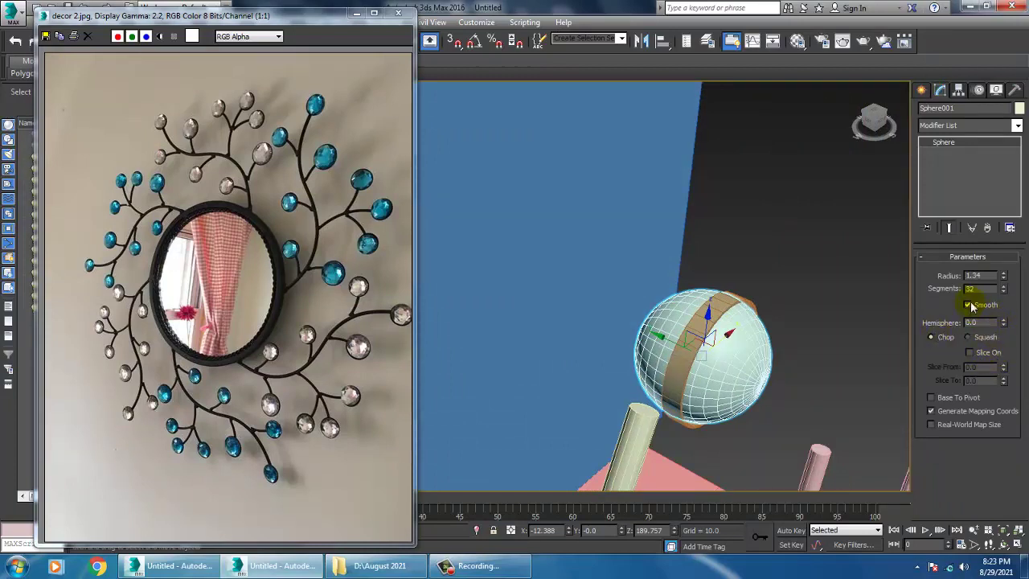
pyautogui.write('0.5')
pyautogui.press('Return')
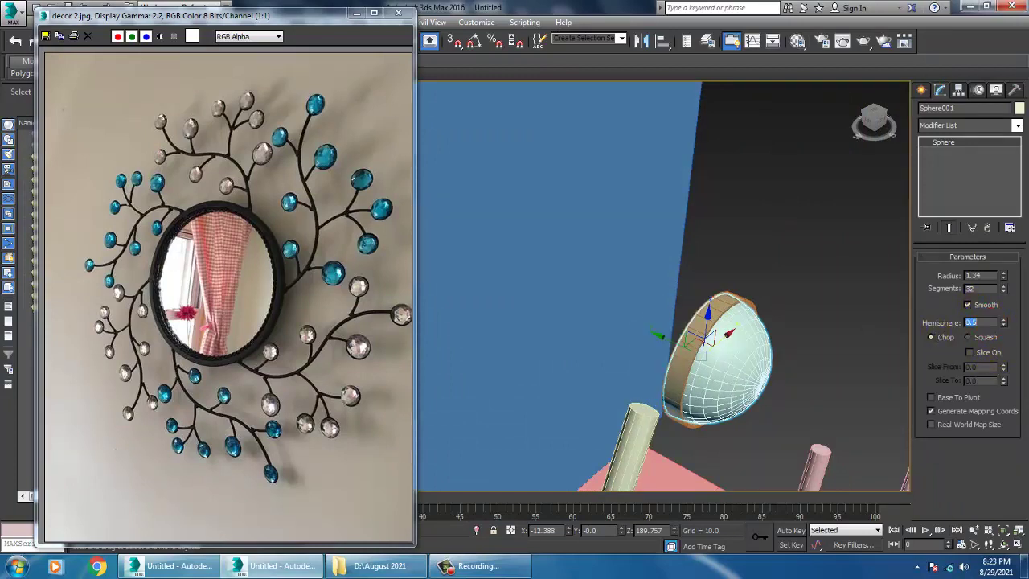
pyautogui.moveTo(1003, 291); pyautogui.dragTo(1019, 310)
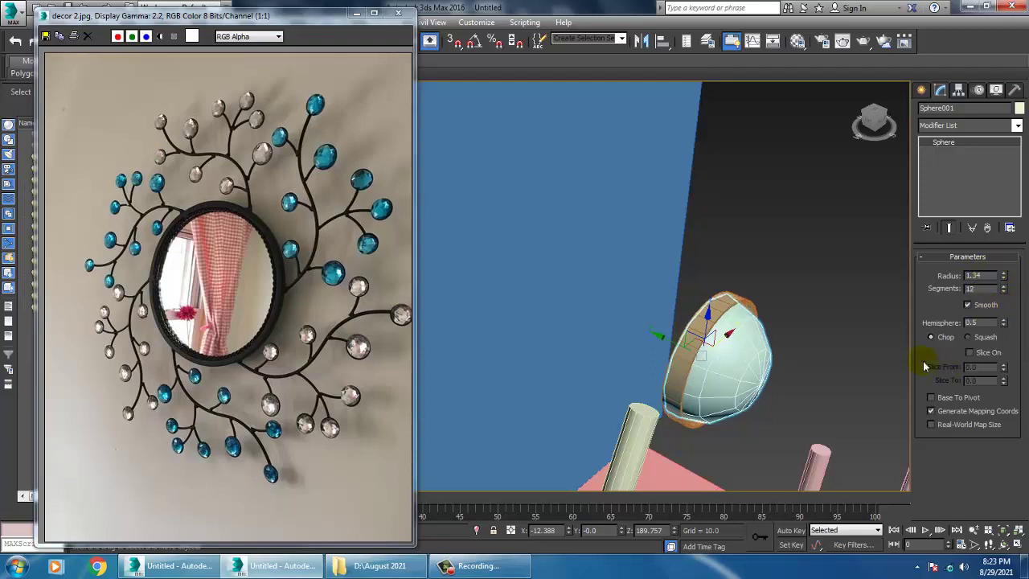
# - Flatten the hemisphere to about 54% of its depth and set its segments to 15
pyautogui.keyDown('alt'); pyautogui.moveTo(815, 358); pyautogui.dragTo(802, 357, button='middle'); pyautogui.keyUp('alt')
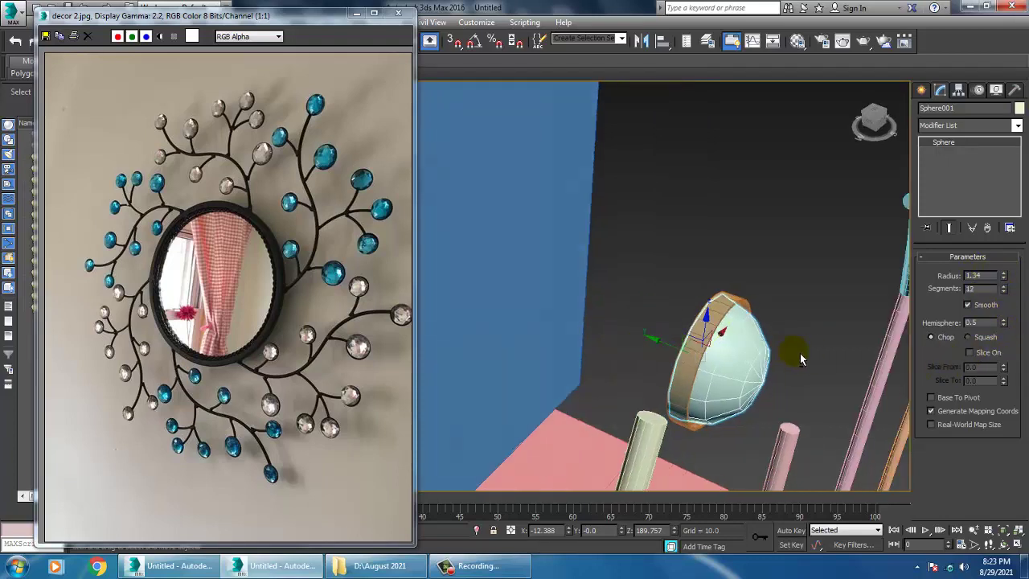
pyautogui.press('r')
pyautogui.moveTo(745, 377); pyautogui.dragTo(738, 417)
pyautogui.hotkey('alt', 'w')
pyautogui.middleClick(689, 200)
pyautogui.hotkey('alt', 'w')
pyautogui.moveTo(547, 235); pyautogui.dragTo(665, 245, button='middle')
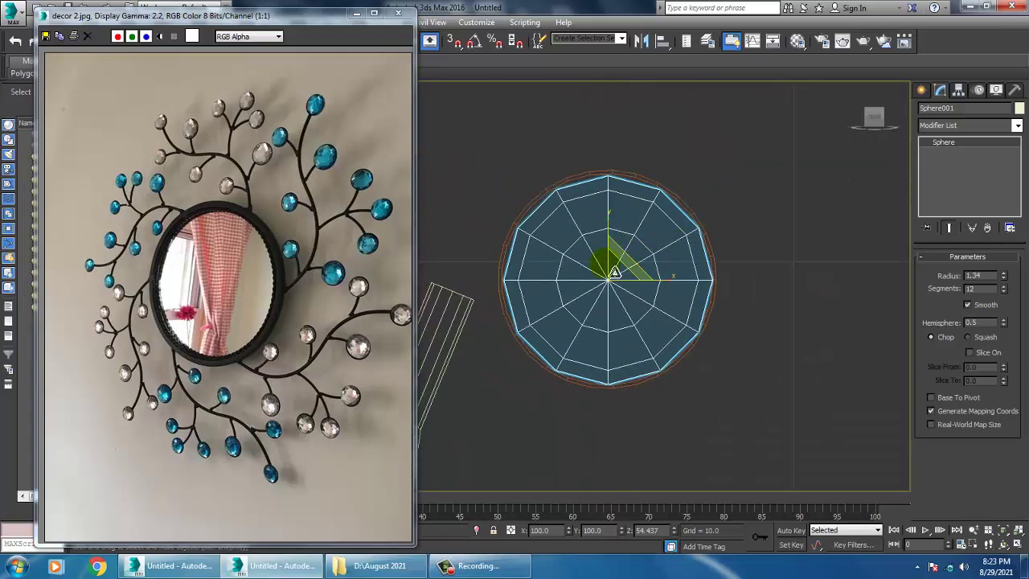
pyautogui.moveTo(619, 287); pyautogui.dragTo(617, 286)
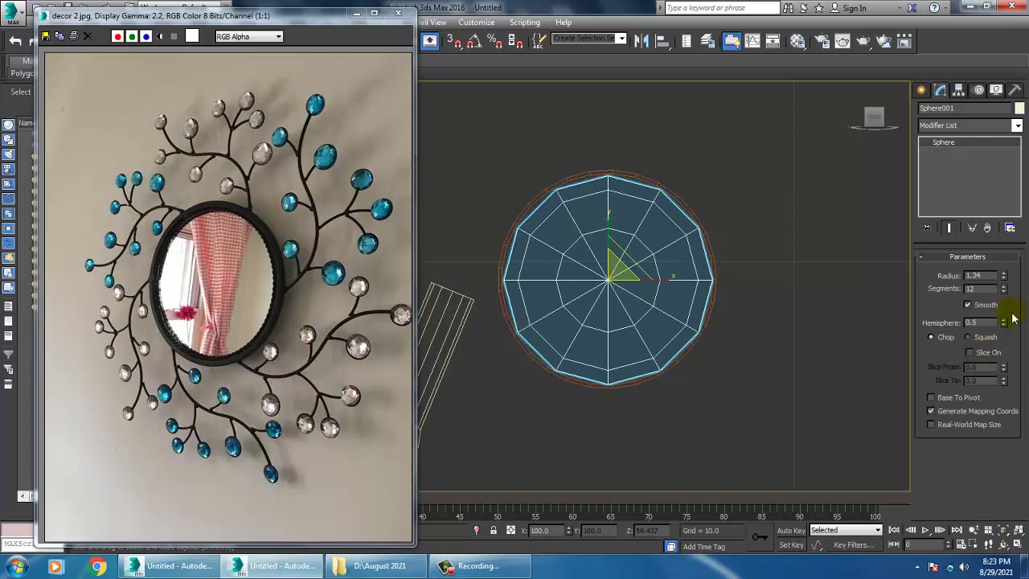
pyautogui.click(1005, 286)
pyautogui.click(1005, 286)
pyautogui.click(1005, 286)
pyautogui.hotkey('alt', 'w')
pyautogui.middleClick(643, 395)
pyautogui.hotkey('alt', 'w')
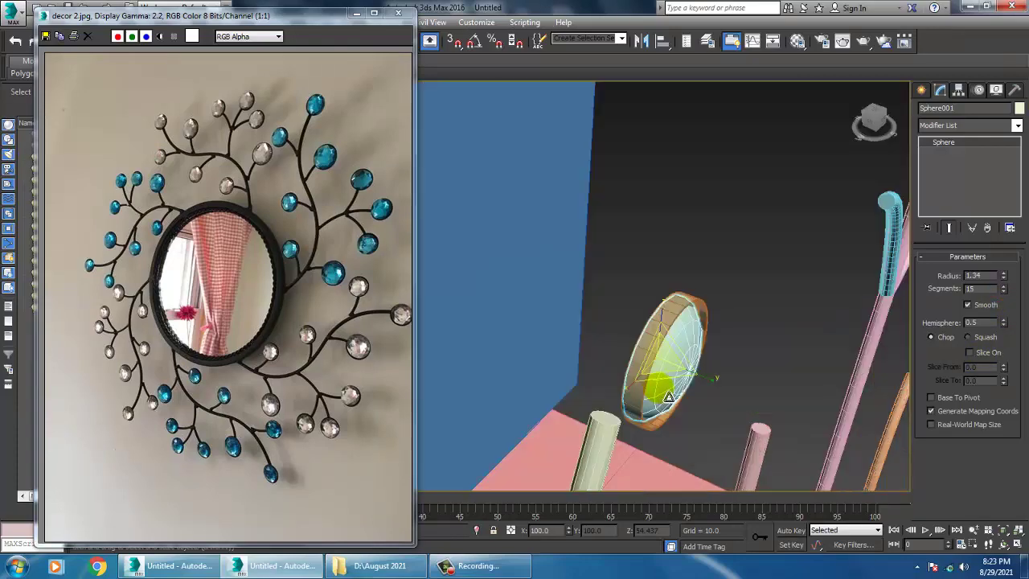
# - Move the flattened dome along Y to about -0.26 so it fits against the disc
pyautogui.moveTo(668, 398)
pyautogui.keyDown('alt'); pyautogui.mouseDown(button='middle')
pyautogui.moveTo(629, 387)
pyautogui.moveTo(647, 353)
pyautogui.mouseUp(button='middle'); pyautogui.keyUp('alt')
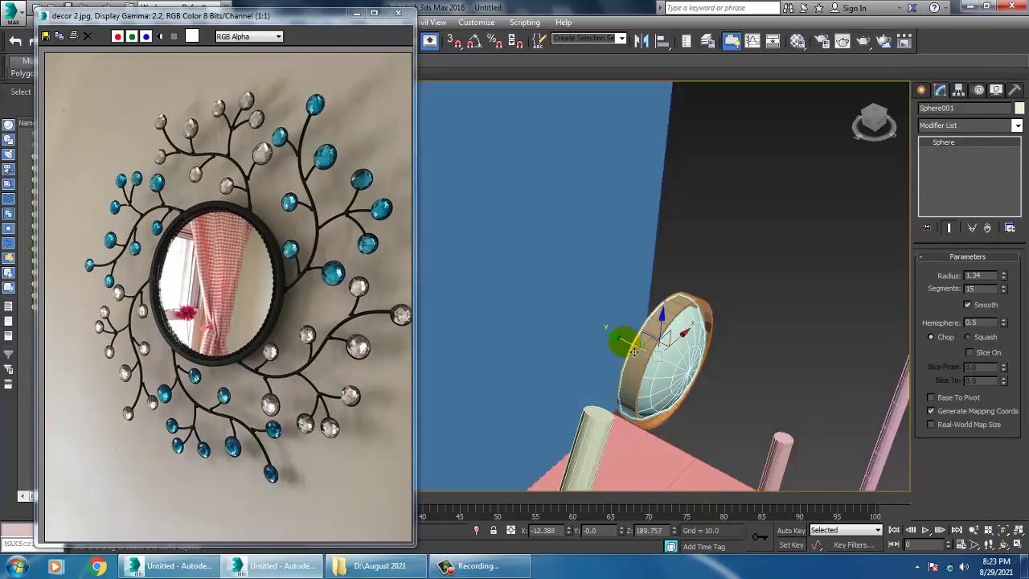
pyautogui.moveTo(634, 351); pyautogui.dragTo(645, 360)
pyautogui.keyDown('alt'); pyautogui.moveTo(649, 366); pyautogui.dragTo(815, 424, button='middle'); pyautogui.keyUp('alt')
pyautogui.hotkey('alt', 'w')
pyautogui.middleClick(741, 261)
pyautogui.hotkey('alt', 'w')
pyautogui.moveTo(687, 230); pyautogui.dragTo(793, 240, button='middle')
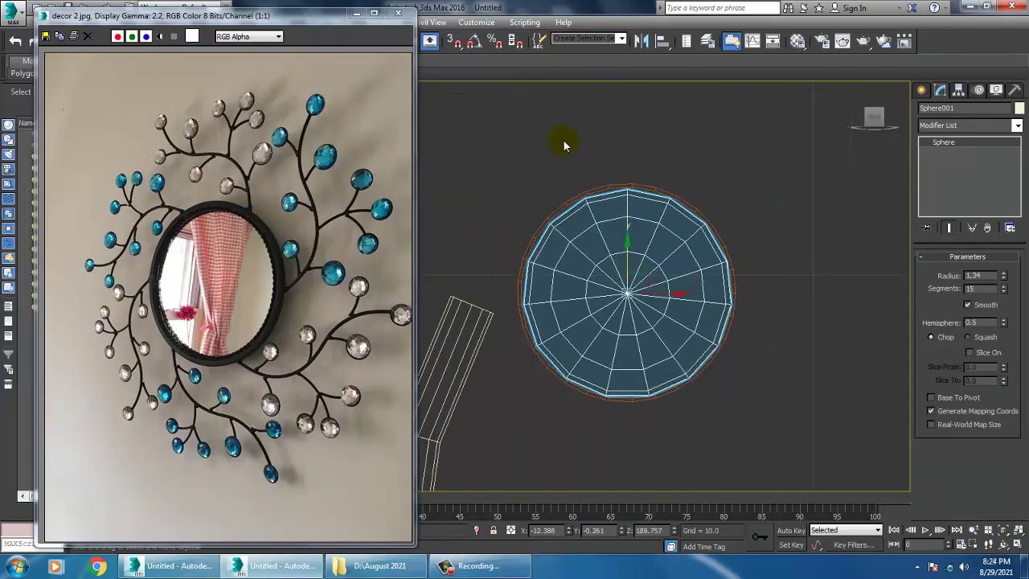
# - Select the disc and dome together and move them onto the main branch's upper tip, aligning them in depth
pyautogui.moveTo(564, 142); pyautogui.dragTo(696, 302)
pyautogui.scroll(-5, 464, 466)
pyautogui.moveTo(493, 408); pyautogui.dragTo(628, 288, button='middle')
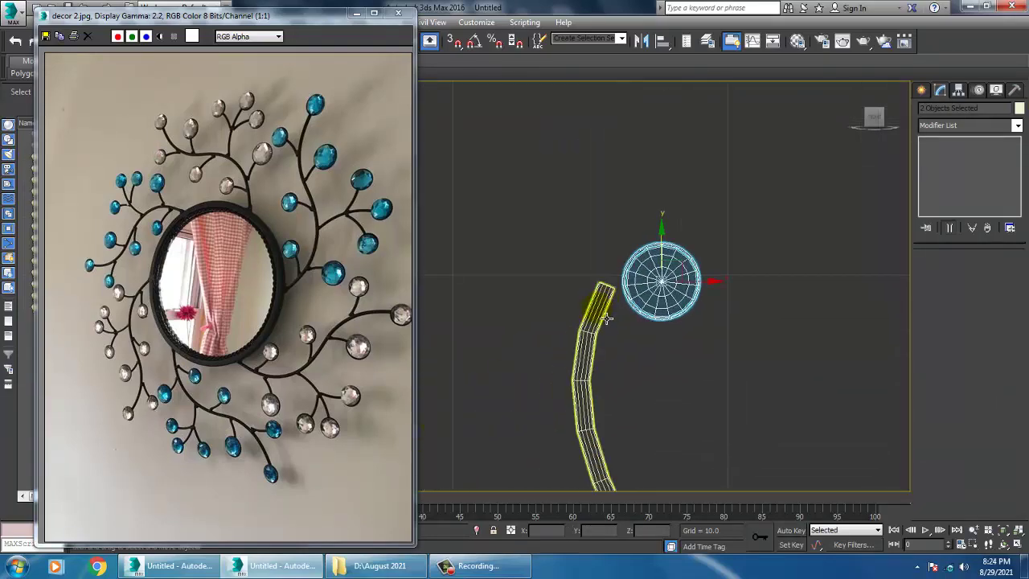
pyautogui.moveTo(684, 265); pyautogui.dragTo(643, 247)
pyautogui.hotkey('alt', 'w')
pyautogui.middleClick(694, 392)
pyautogui.press('z')
pyautogui.keyDown('alt'); pyautogui.moveTo(670, 387); pyautogui.dragTo(634, 276, button='middle'); pyautogui.keyUp('alt')
pyautogui.hotkey('alt', 'w')
pyautogui.scroll(-5, 705, 386)
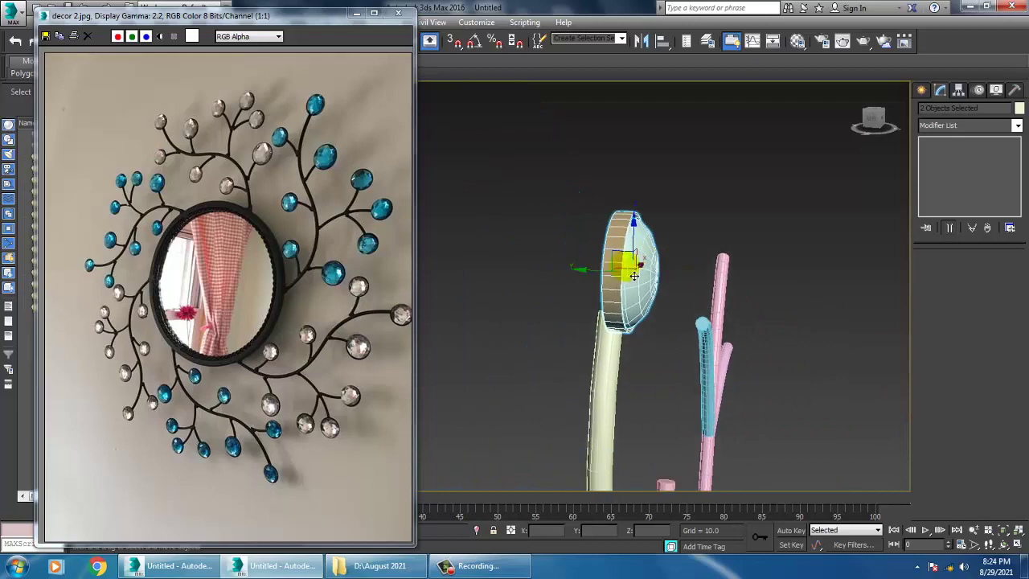
pyautogui.moveTo(592, 278); pyautogui.dragTo(589, 276)
pyautogui.keyDown('alt'); pyautogui.moveTo(664, 300); pyautogui.dragTo(591, 291, button='middle'); pyautogui.keyUp('alt')
pyautogui.hotkey('alt', 'w')
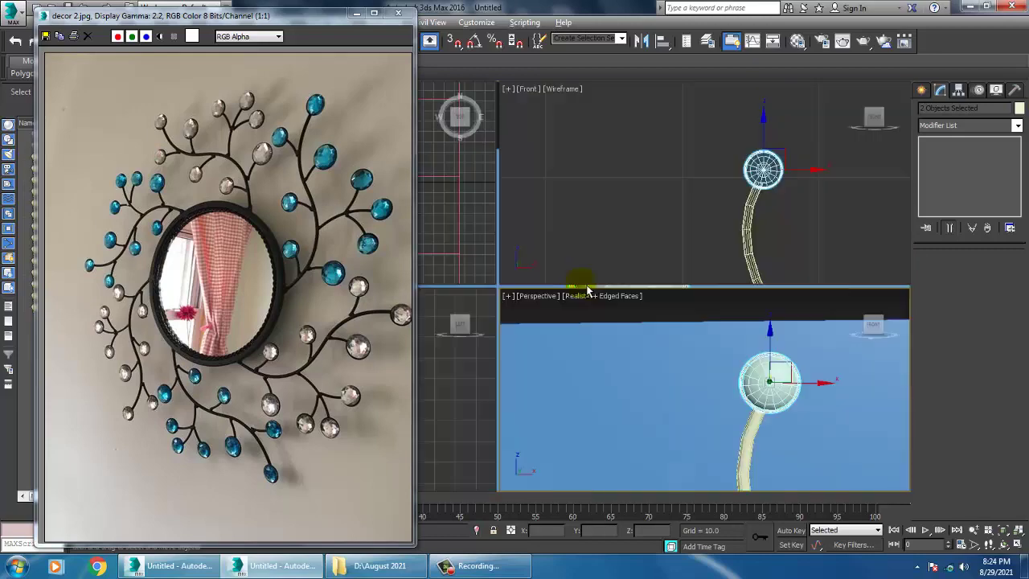
# - Scale the gem uniformly to about 145% and reposition it on the main branch's upper tip
pyautogui.moveTo(674, 205); pyautogui.dragTo(576, 177, button='middle')
pyautogui.hotkey('alt', 'w')
pyautogui.scroll(-5, 578, 178)
pyautogui.moveTo(600, 214); pyautogui.dragTo(533, 230, button='middle')
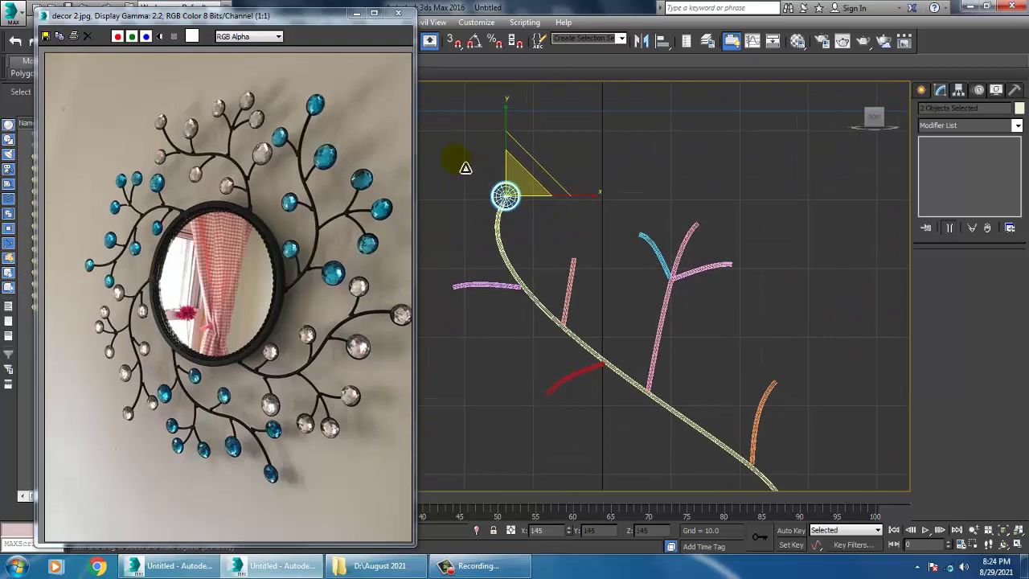
pyautogui.scroll(5, 490, 167)
pyautogui.moveTo(566, 216)
pyautogui.mouseDown()
pyautogui.moveTo(566, 195)
pyautogui.moveTo(571, 207)
pyautogui.mouseUp()
pyautogui.scroll(-4, 603, 258)
pyautogui.moveTo(606, 259); pyautogui.dragTo(567, 238, button='middle')
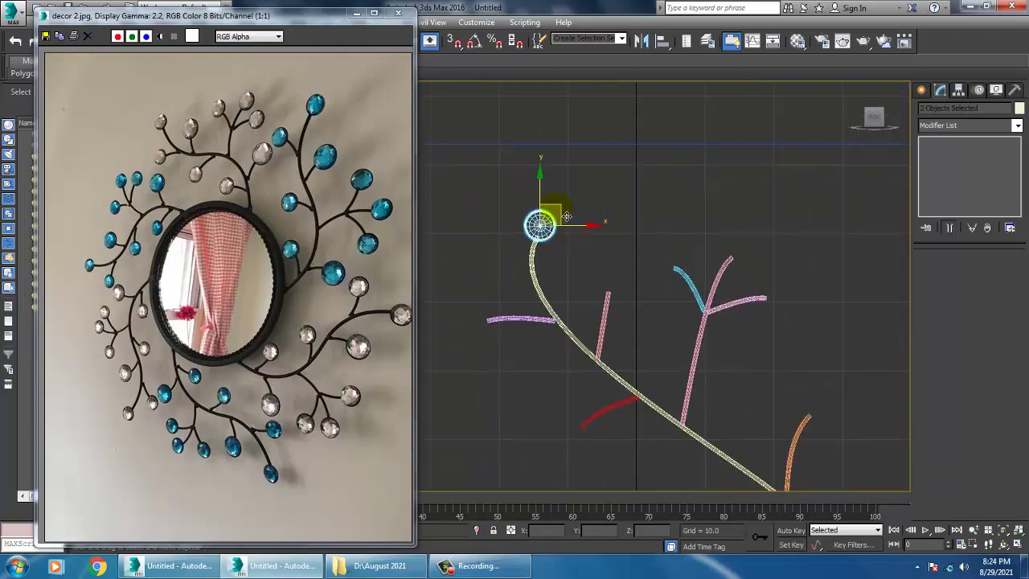
# - Copy the gem to the tips of the short upright pink twig and the horizontal purple twig
pyautogui.moveTo(566, 216)
pyautogui.keyDown('shift'); pyautogui.mouseDown()
pyautogui.moveTo(647, 262)
pyautogui.moveTo(636, 269)
pyautogui.mouseUp(); pyautogui.keyUp('shift')
pyautogui.click(506, 336)
pyautogui.moveTo(612, 295); pyautogui.dragTo(698, 227, button='middle')
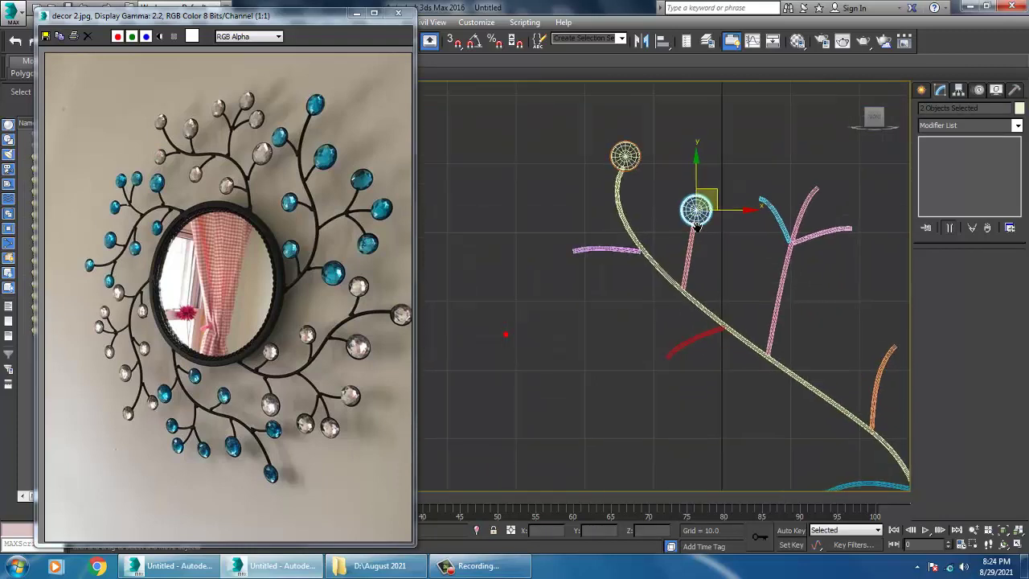
pyautogui.moveTo(690, 205)
pyautogui.mouseDown()
pyautogui.moveTo(552, 235)
pyautogui.moveTo(586, 242)
pyautogui.mouseUp()
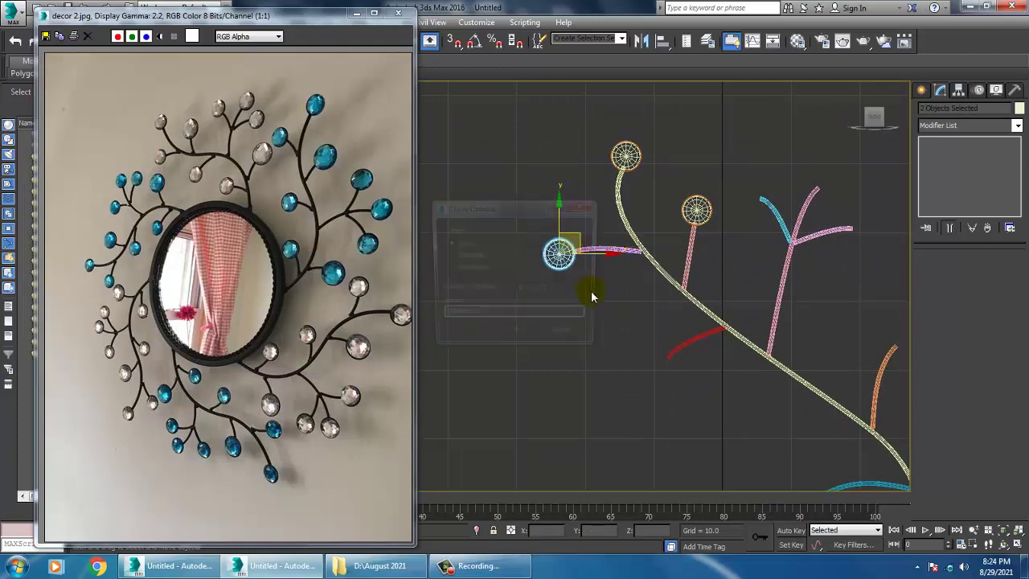
pyautogui.click(520, 335)
pyautogui.moveTo(559, 321); pyautogui.dragTo(444, 299, button='middle')
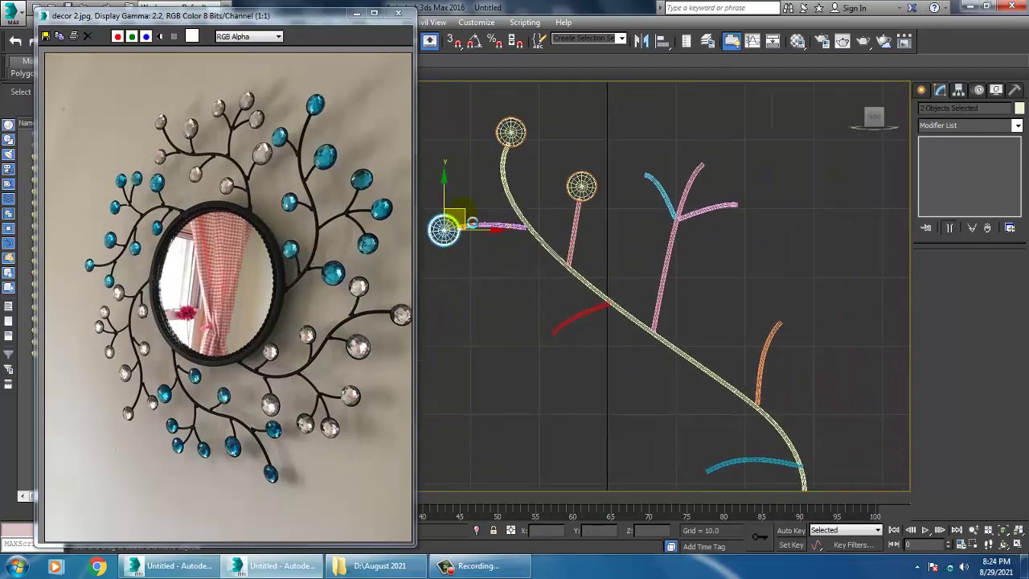
# - Copy the gem to the three tips of the forked twig
pyautogui.moveTo(472, 222); pyautogui.dragTo(736, 149)
pyautogui.click(516, 338)
pyautogui.moveTo(733, 189); pyautogui.dragTo(694, 187, button='middle')
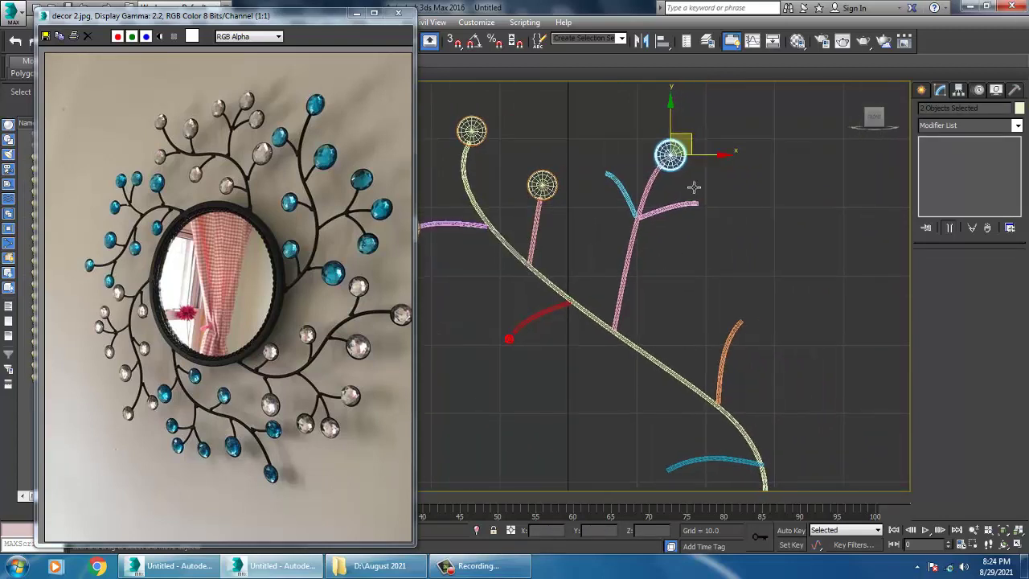
pyautogui.moveTo(697, 140)
pyautogui.mouseDown()
pyautogui.moveTo(739, 193)
pyautogui.moveTo(618, 158)
pyautogui.moveTo(628, 156)
pyautogui.mouseUp()
pyautogui.click(517, 338)
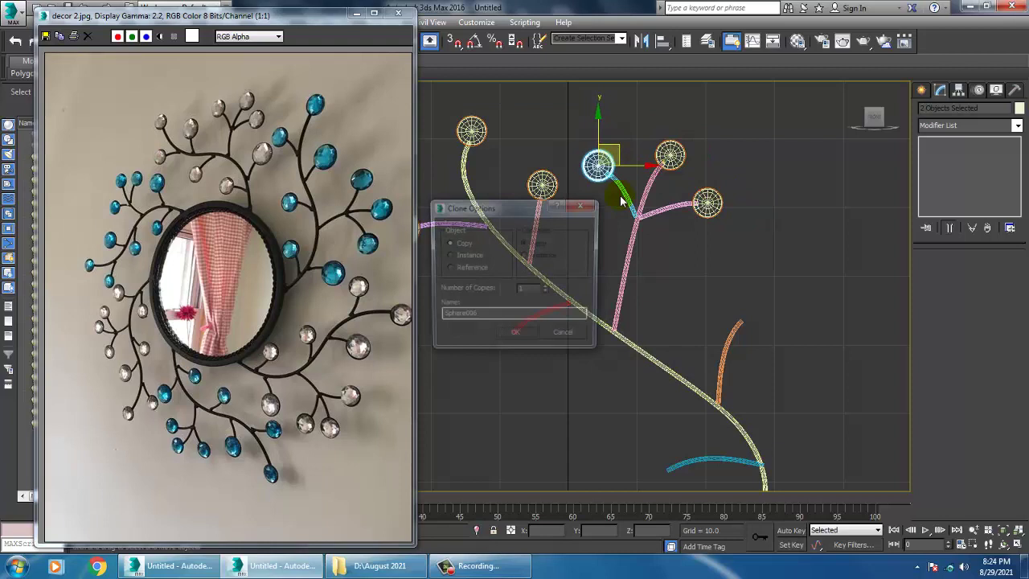
pyautogui.click(515, 338)
# - Copy the gem to the tips of the remaining red, orange and lower blue twigs
pyautogui.moveTo(656, 255); pyautogui.dragTo(675, 200, button='middle')
pyautogui.moveTo(645, 98)
pyautogui.mouseDown()
pyautogui.moveTo(608, 195)
pyautogui.moveTo(550, 291)
pyautogui.moveTo(549, 278)
pyautogui.moveTo(784, 252)
pyautogui.mouseUp()
pyautogui.click(525, 337)
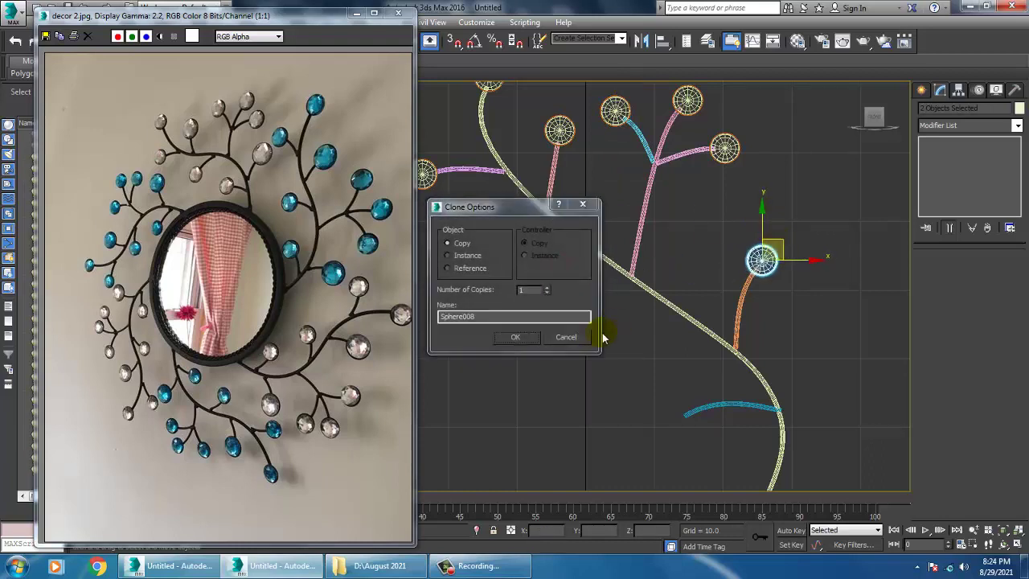
pyautogui.click(516, 337)
pyautogui.scroll(-5, 643, 209)
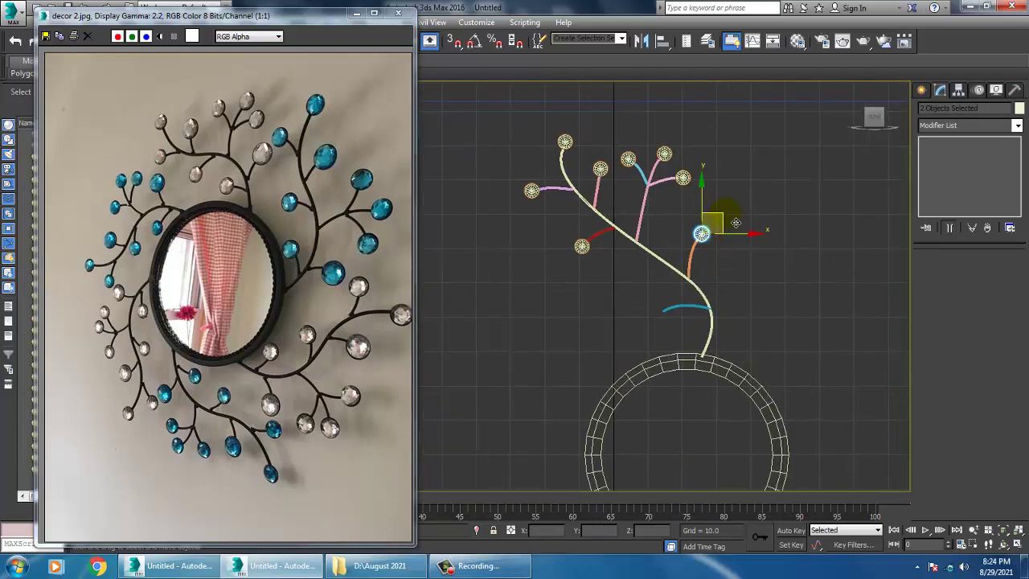
pyautogui.moveTo(736, 222); pyautogui.dragTo(691, 302)
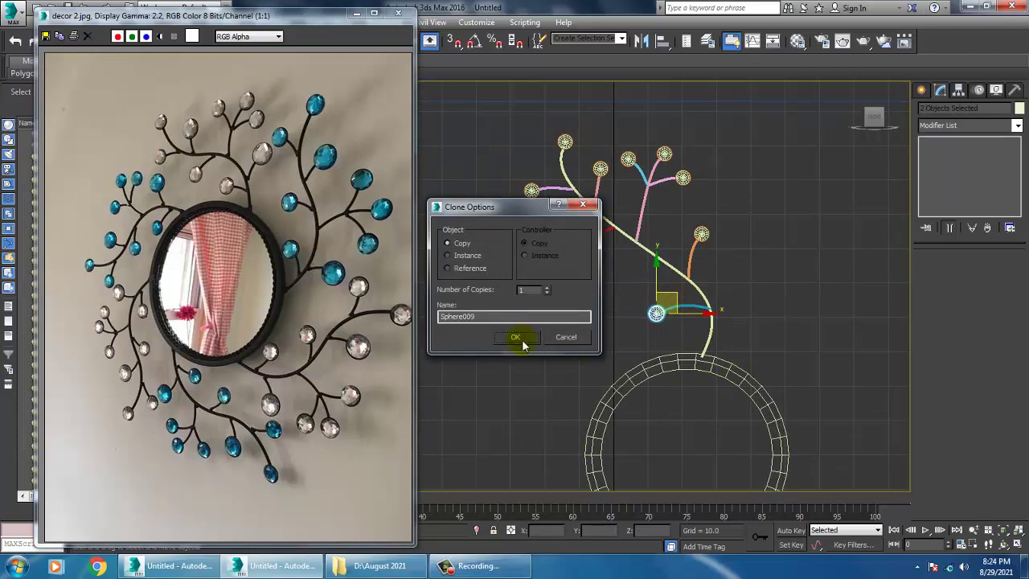
pyautogui.click(516, 336)
pyautogui.scroll(5, 659, 310)
pyautogui.scroll(-3, 726, 349)
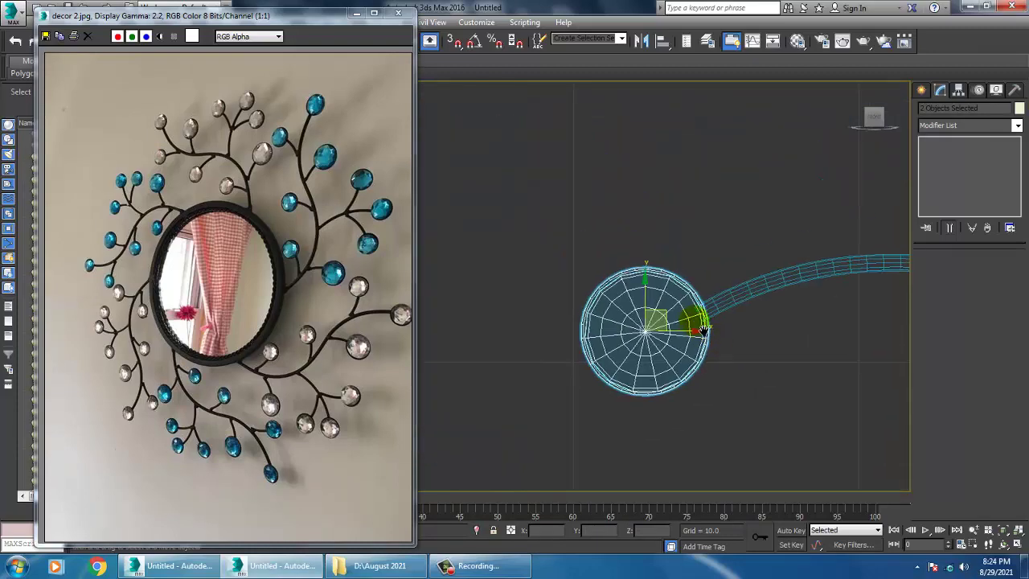
pyautogui.scroll(-1, 703, 329)
pyautogui.scroll(-3, 691, 325)
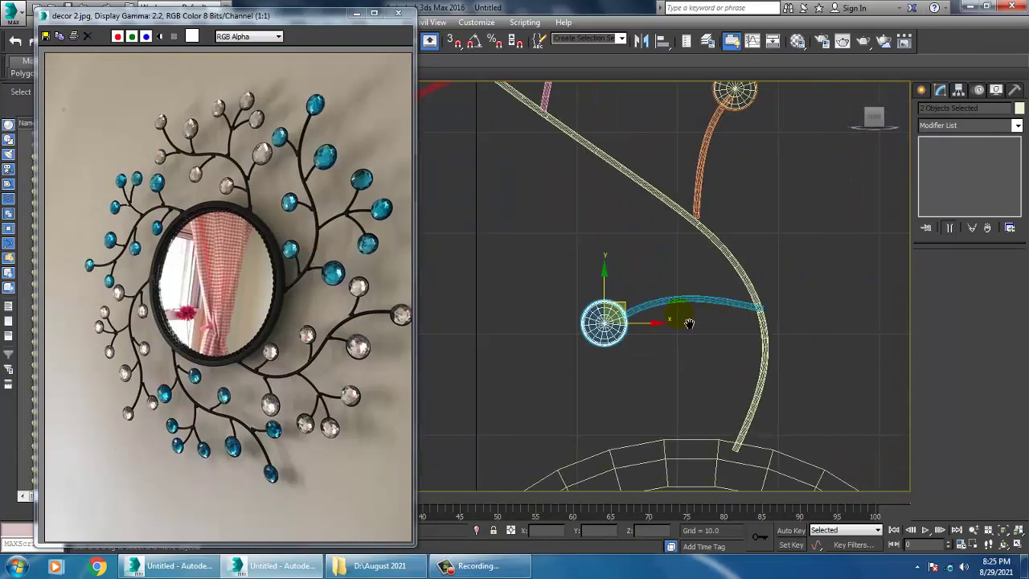
# - Select the main branch with all its twigs and gems, and combine them into one group with the default name
pyautogui.scroll(-6, 689, 323)
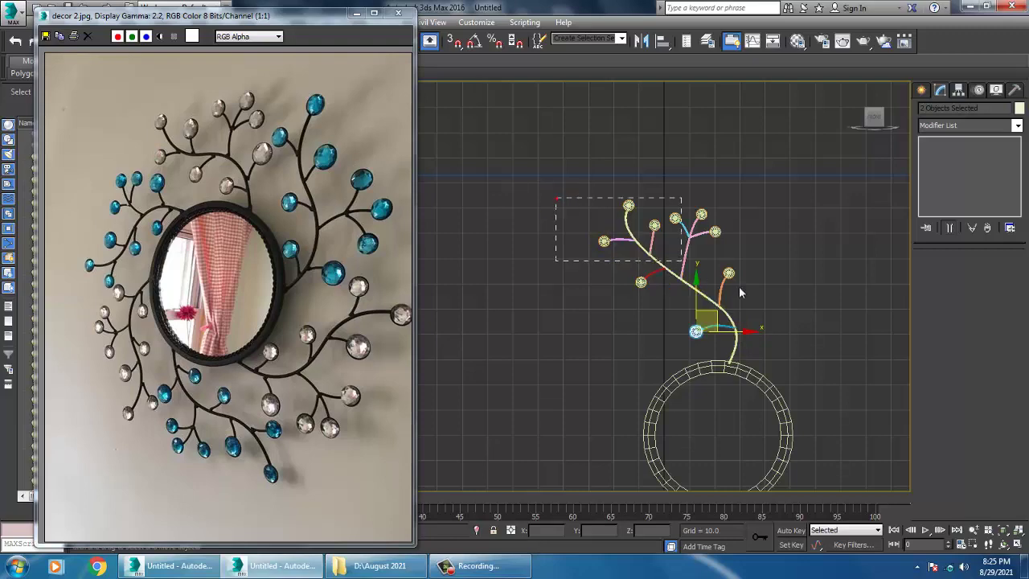
pyautogui.moveTo(823, 345); pyautogui.dragTo(823, 346)
pyautogui.hotkey('alt', 'w')
pyautogui.middleClick(811, 435)
pyautogui.hotkey('alt', 'w')
pyautogui.keyDown('alt'); pyautogui.moveTo(724, 353); pyautogui.dragTo(661, 323, button='middle'); pyautogui.keyUp('alt')
pyautogui.scroll(-4, 593, 293)
pyautogui.scroll(-4, 625, 326)
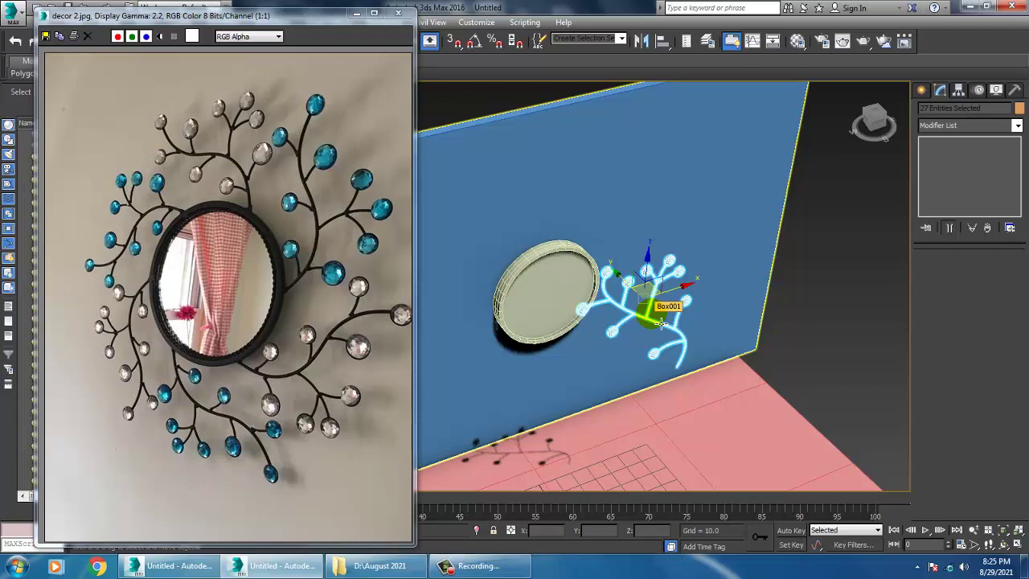
pyautogui.keyDown('alt'); pyautogui.moveTo(681, 275); pyautogui.dragTo(728, 270, button='middle'); pyautogui.keyUp('alt')
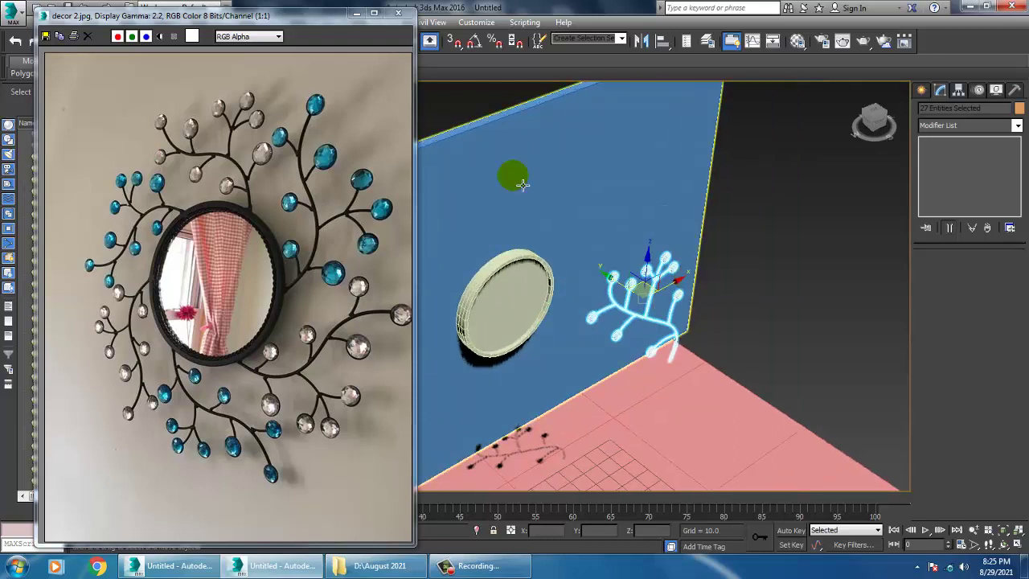
pyautogui.moveTo(191, 15); pyautogui.dragTo(209, 71)
pyautogui.click(108, 21)
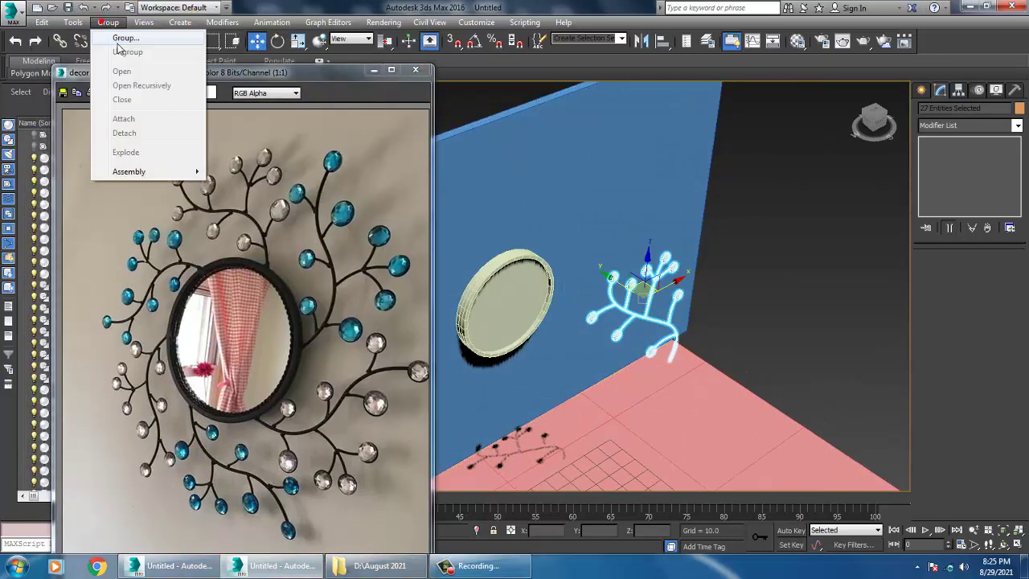
pyautogui.click(117, 38)
pyautogui.click(524, 304)
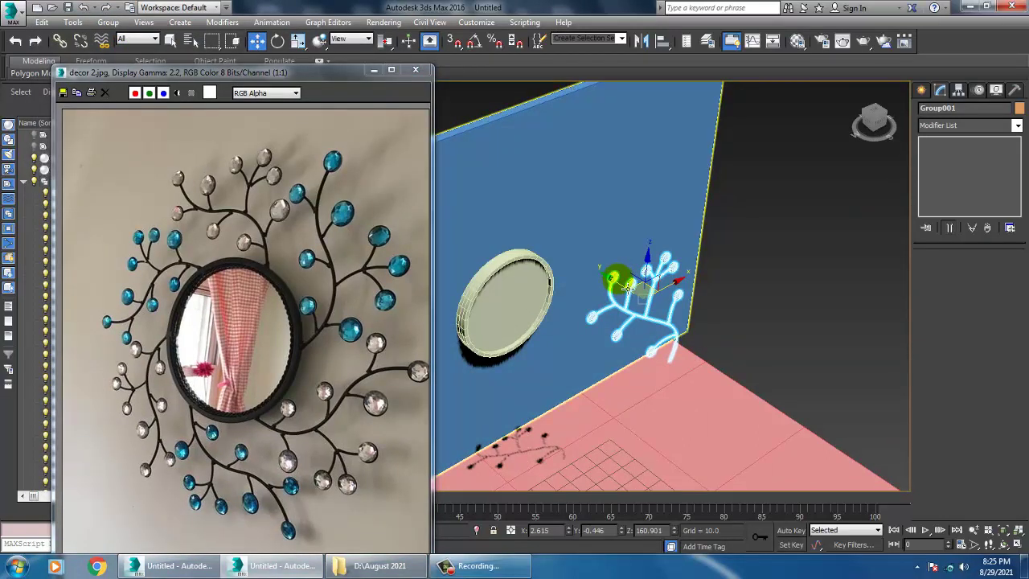
# - Move the branch group back along Y to about 106.22, placing it near the wall above the round frame
pyautogui.moveTo(615, 281); pyautogui.dragTo(458, 241)
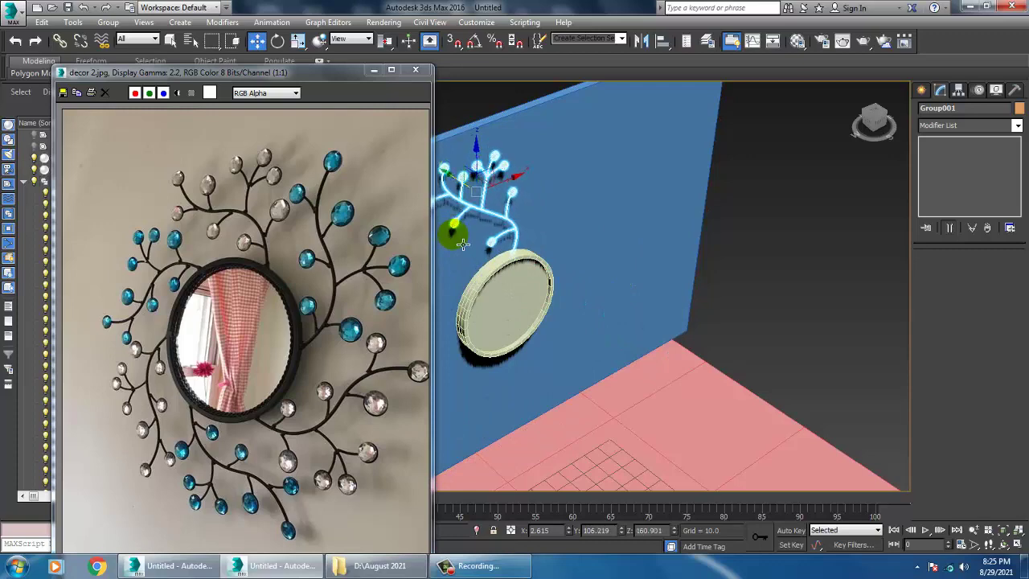
pyautogui.hotkey('alt', 'w')
pyautogui.hotkey('alt', 'w')
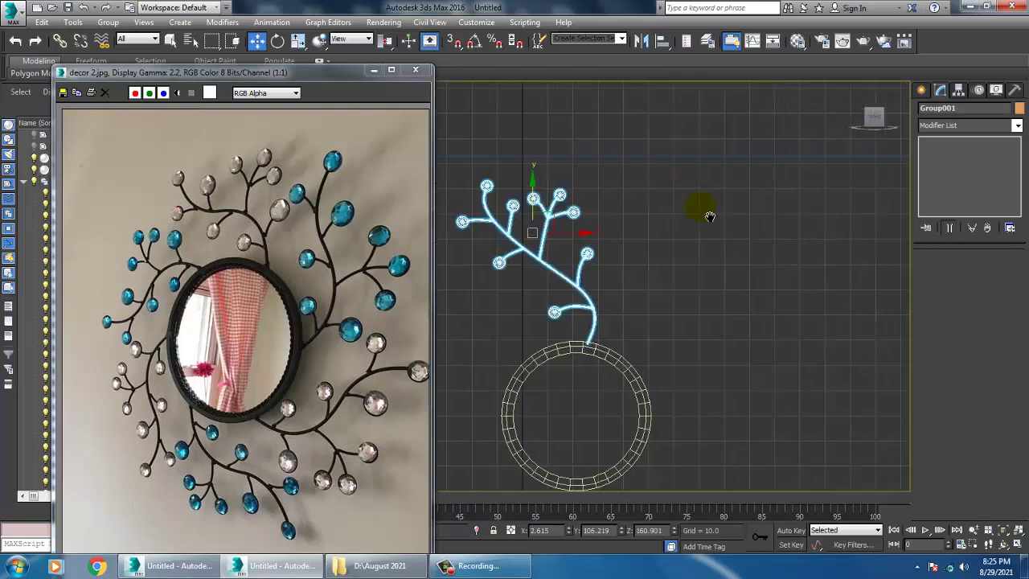
# - Scale the branch group down slightly and lower it to Z about 157.37 so its stem meets the frame's upper rim
pyautogui.scroll(2, 697, 209)
pyautogui.scroll(-4, 690, 216)
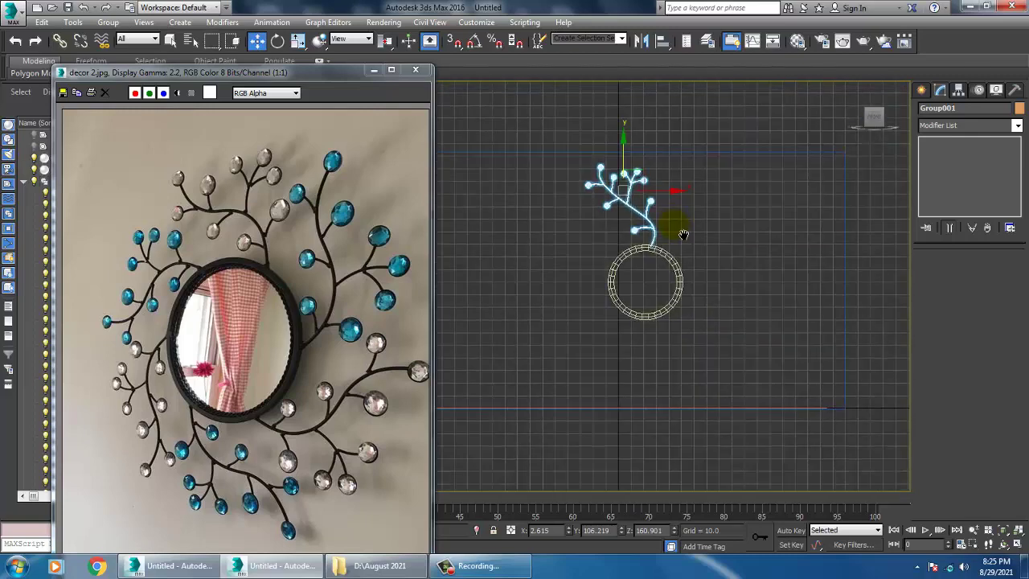
pyautogui.scroll(3, 683, 230)
pyautogui.press('r')
pyautogui.moveTo(676, 243); pyautogui.dragTo(665, 202)
pyautogui.scroll(3, 662, 199)
pyautogui.press('w')
pyautogui.moveTo(650, 163); pyautogui.dragTo(649, 181)
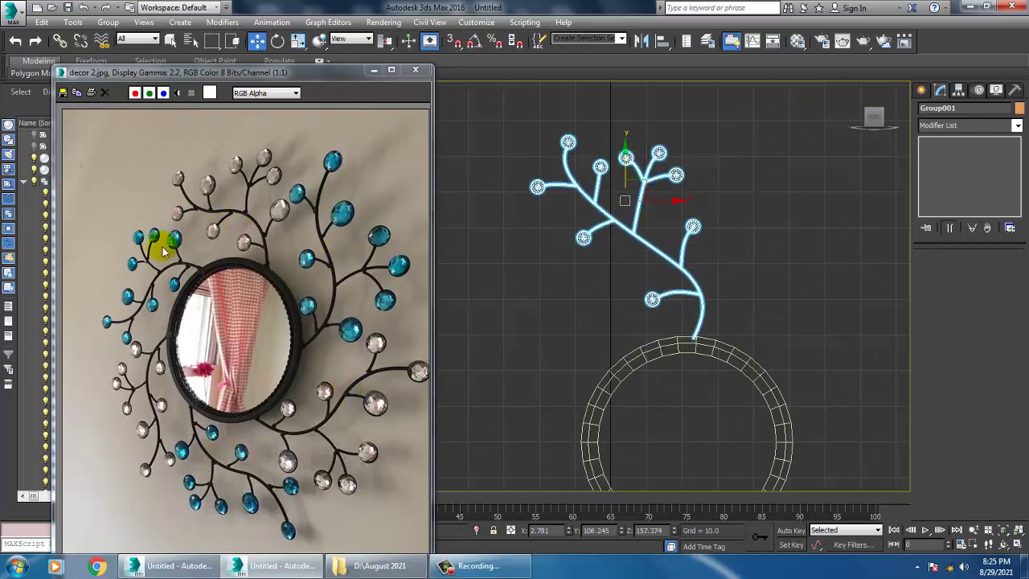
# - Move only the branch group's pivot to the round frame's center, snapping it to the grid at X 20, Z 100
pyautogui.moveTo(775, 204); pyautogui.dragTo(650, 223, button='middle')
pyautogui.scroll(-2, 654, 225)
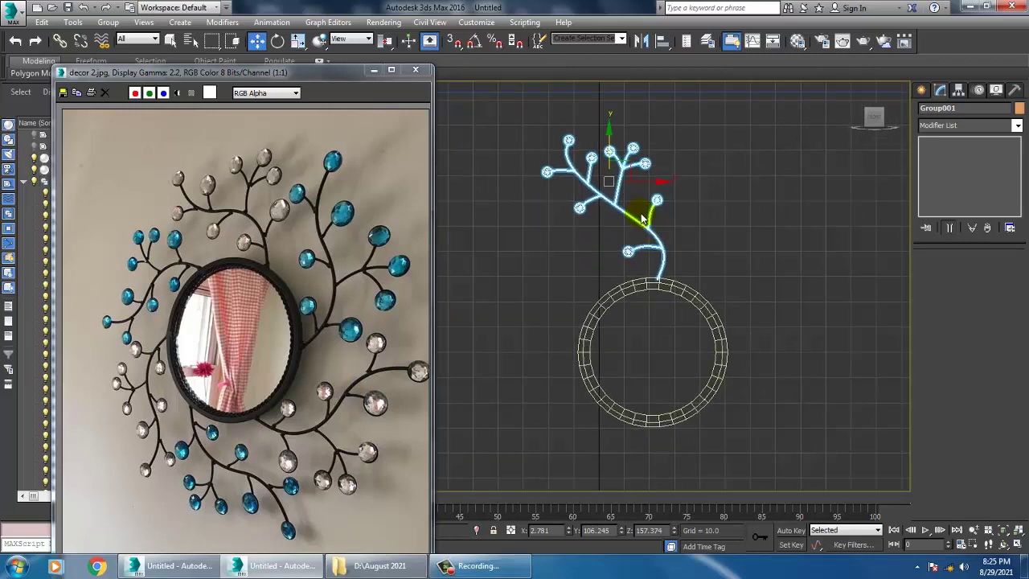
pyautogui.moveTo(669, 218); pyautogui.dragTo(658, 210, button='middle')
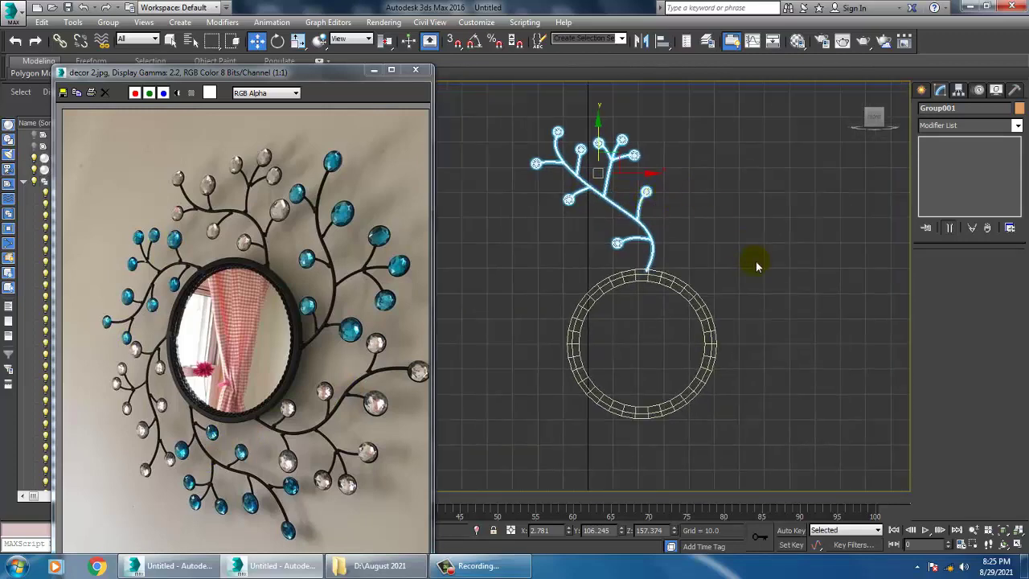
pyautogui.moveTo(742, 243); pyautogui.dragTo(790, 222, button='middle')
pyautogui.click(959, 91)
pyautogui.click(971, 172)
pyautogui.moveTo(617, 157); pyautogui.dragTo(640, 311)
pyautogui.scroll(4, 663, 319)
pyautogui.press('s')
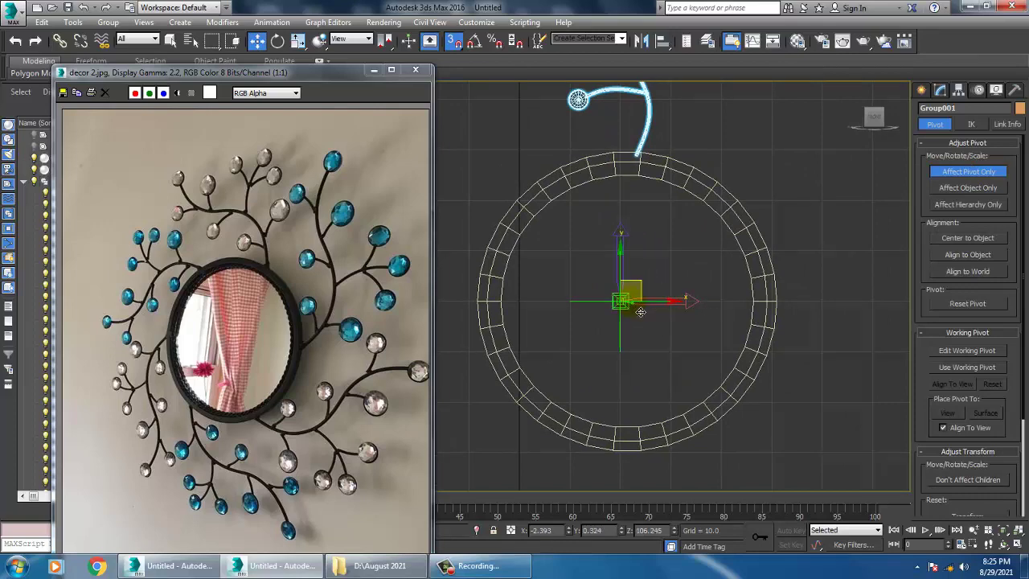
pyautogui.press('s')
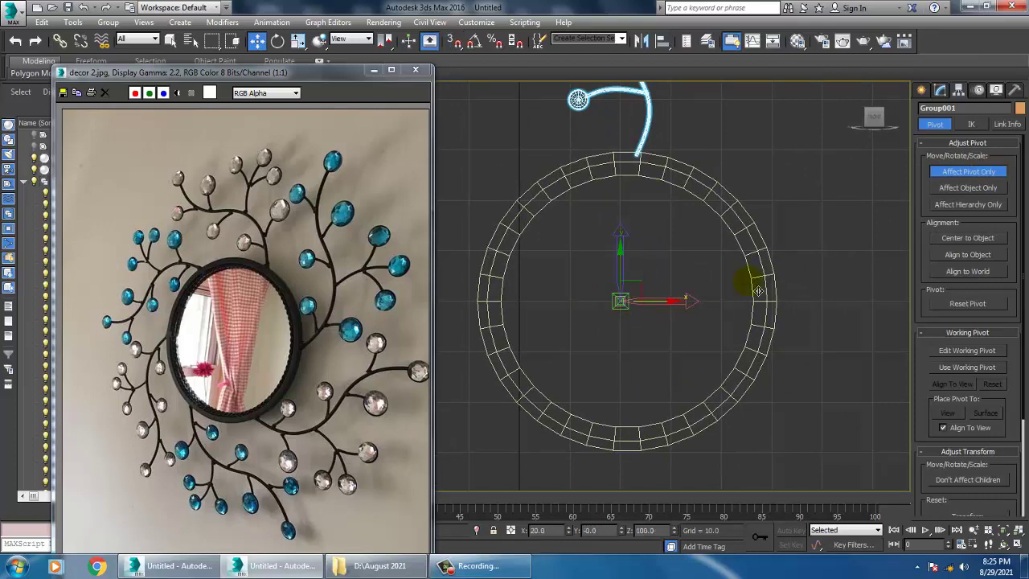
pyautogui.click(987, 172)
# - Turn on angle snap with a 60-degree increment for rotating the branch group about its pivot
pyautogui.scroll(-3, 802, 273)
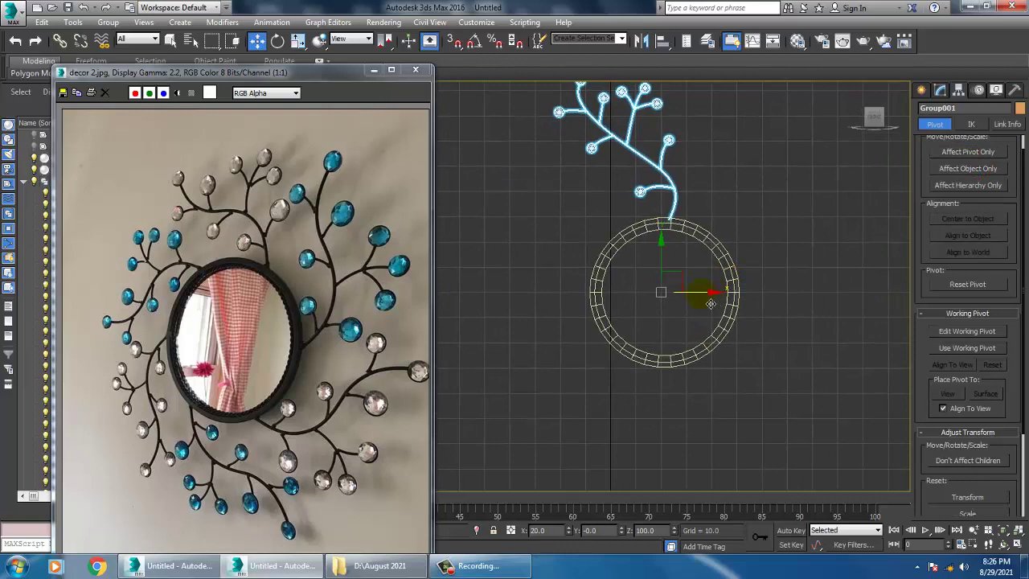
pyautogui.press('s')
pyautogui.moveTo(740, 223); pyautogui.dragTo(721, 230, button='middle')
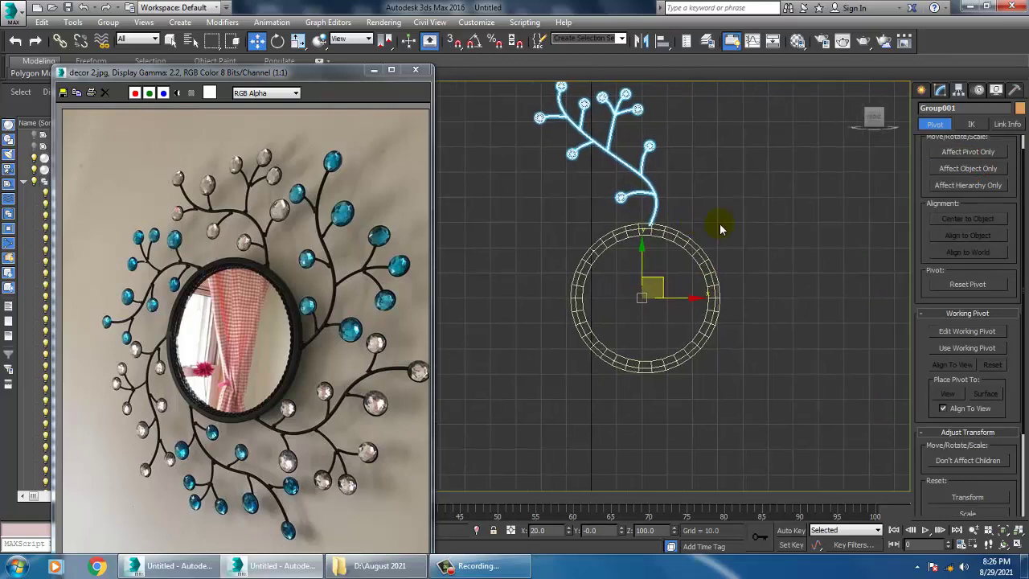
pyautogui.press('e')
pyautogui.scroll(-3, 665, 203)
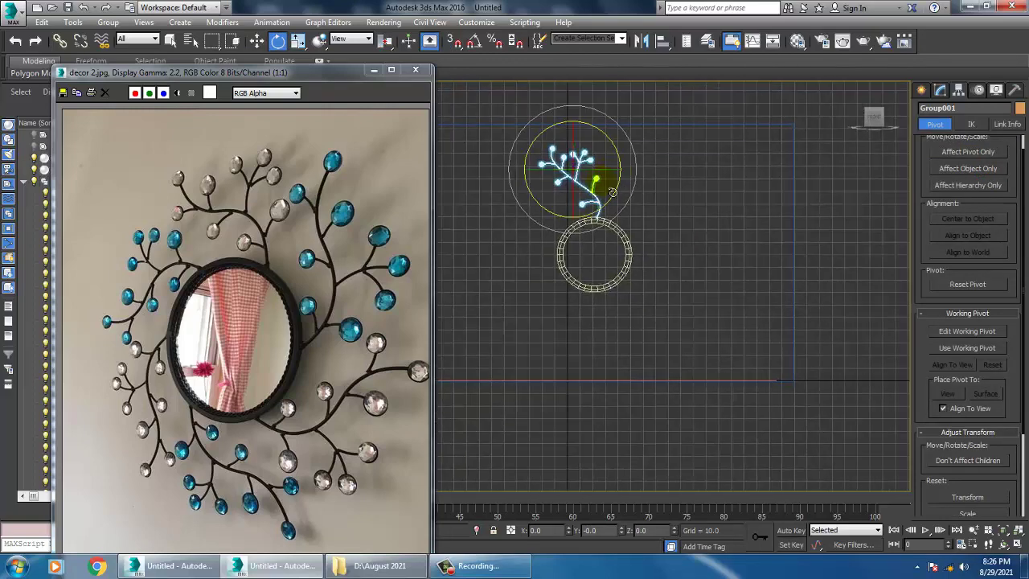
pyautogui.click(962, 153)
pyautogui.moveTo(779, 246); pyautogui.dragTo(791, 245, button='middle')
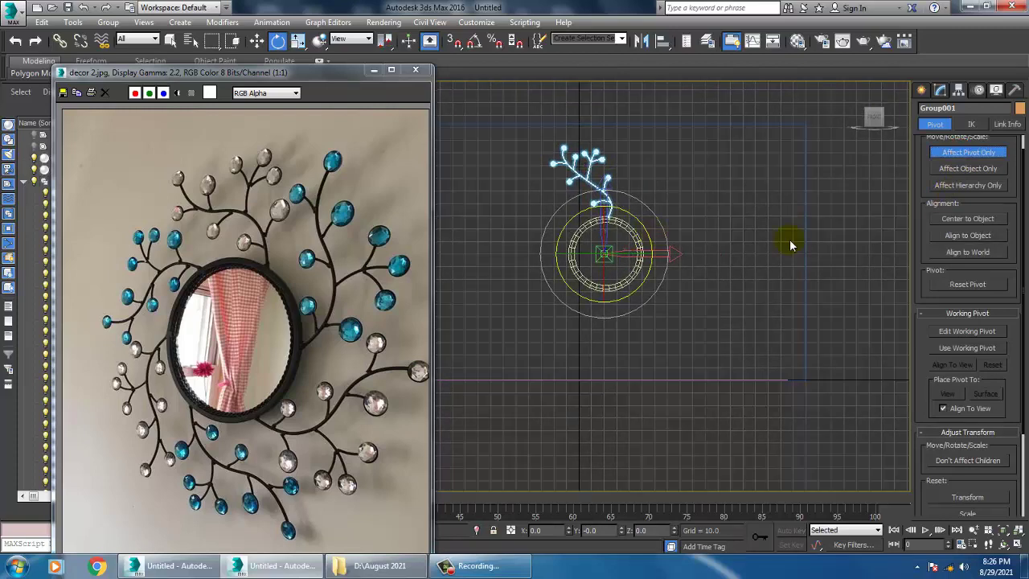
pyautogui.click(972, 152)
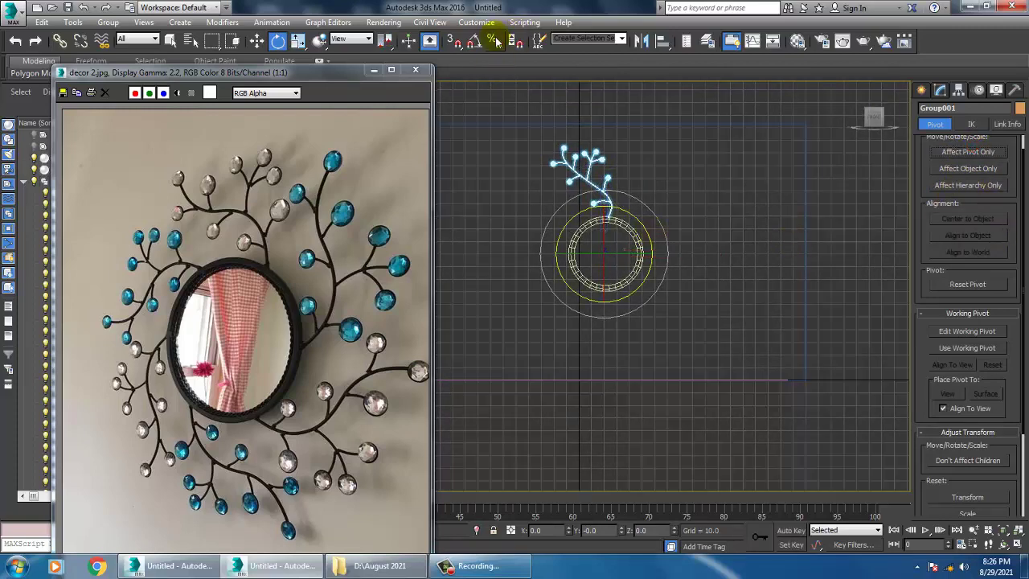
pyautogui.rightClick(472, 46)
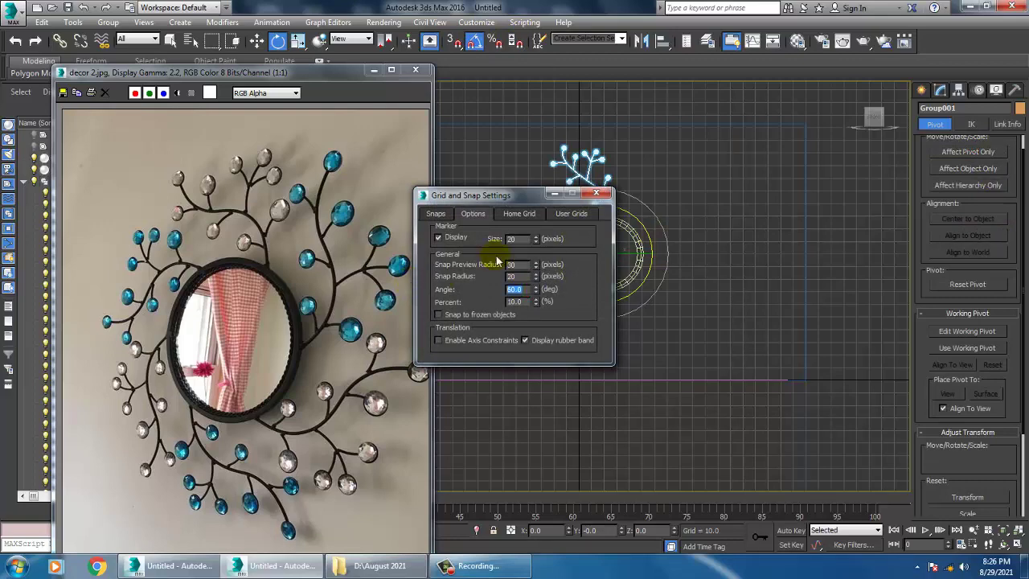
pyautogui.click(596, 194)
# - Shift only the branch group's pivot along X to about 22.15, centering it in the frame
pyautogui.scroll(4, 679, 257)
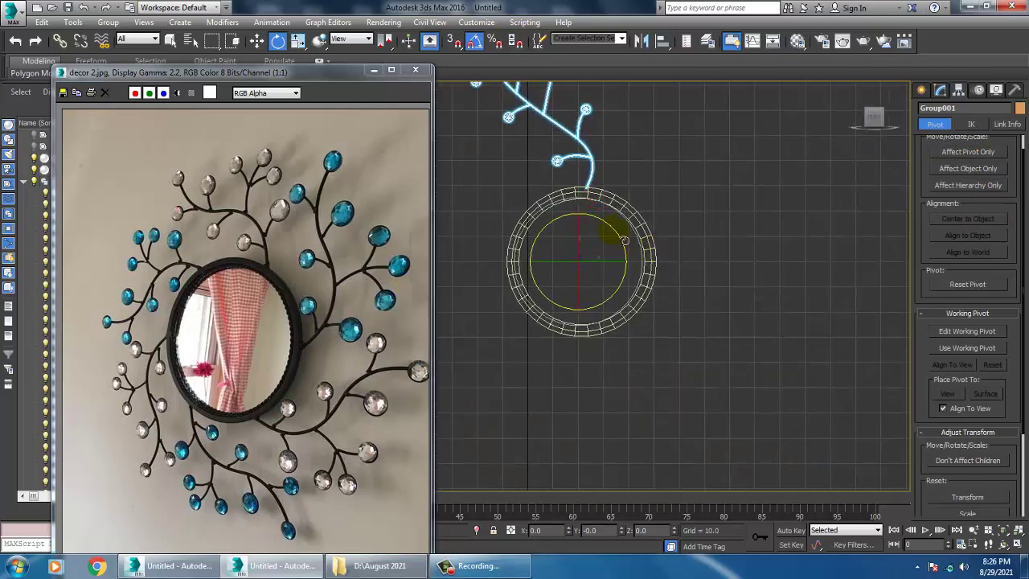
pyautogui.click(969, 151)
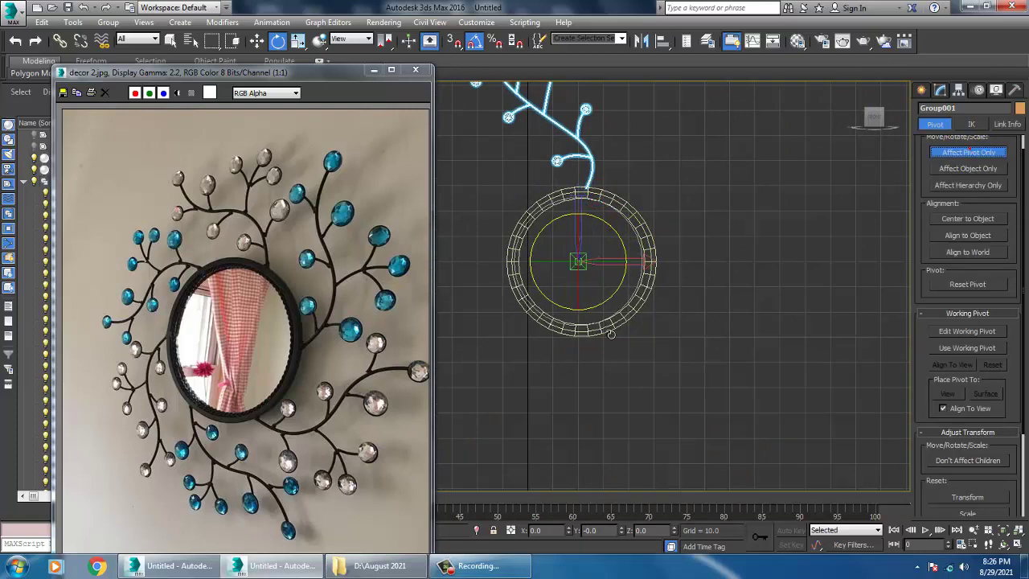
pyautogui.scroll(2, 607, 257)
pyautogui.press('w')
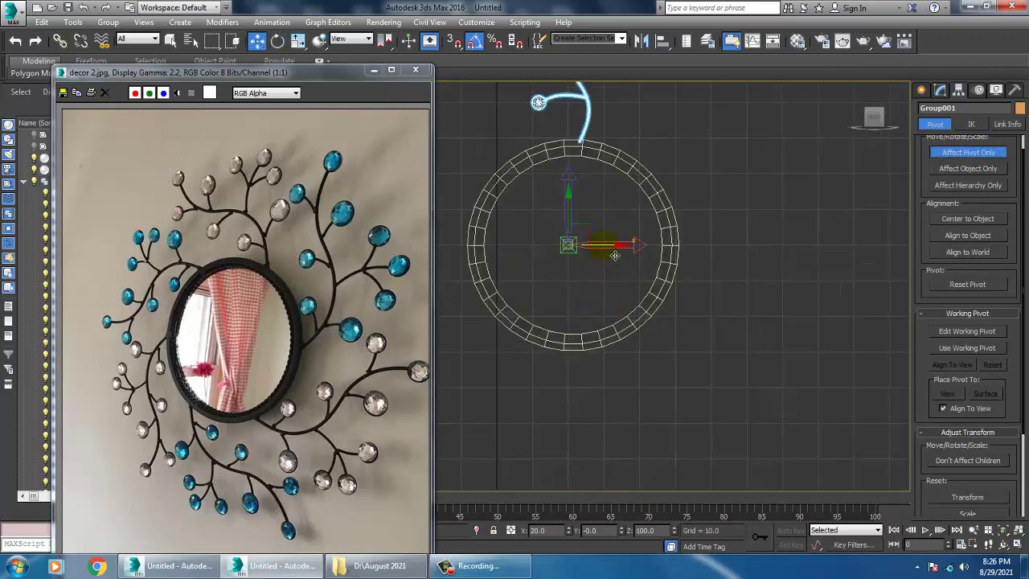
pyautogui.moveTo(614, 255); pyautogui.dragTo(623, 255)
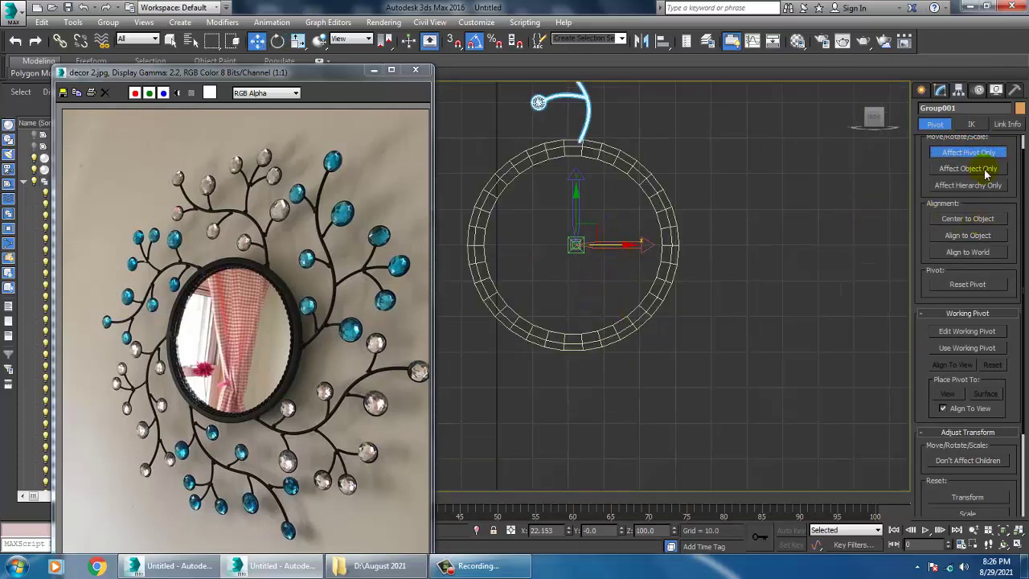
pyautogui.click(969, 152)
# - Rotate the branch group 60 degrees around the frame as three copies
pyautogui.scroll(-3, 714, 244)
pyautogui.press('e')
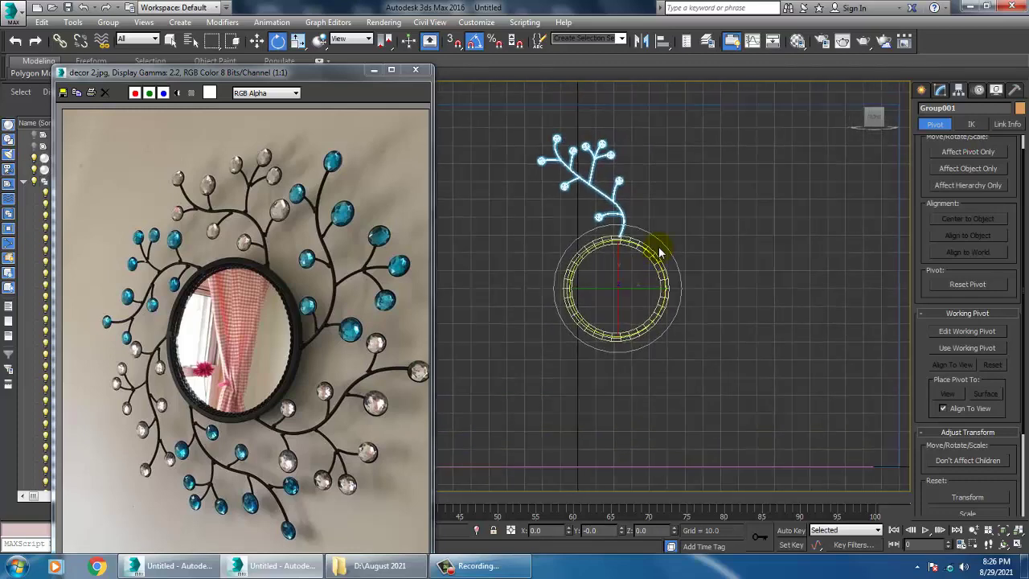
pyautogui.keyDown('shift'); pyautogui.moveTo(676, 256); pyautogui.dragTo(682, 259); pyautogui.keyUp('shift')
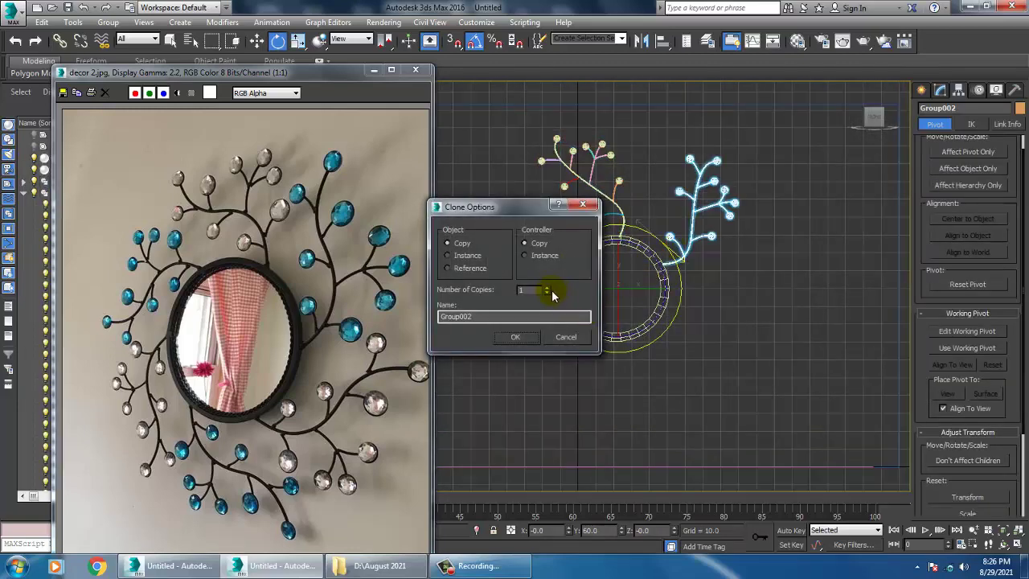
pyautogui.click(516, 338)
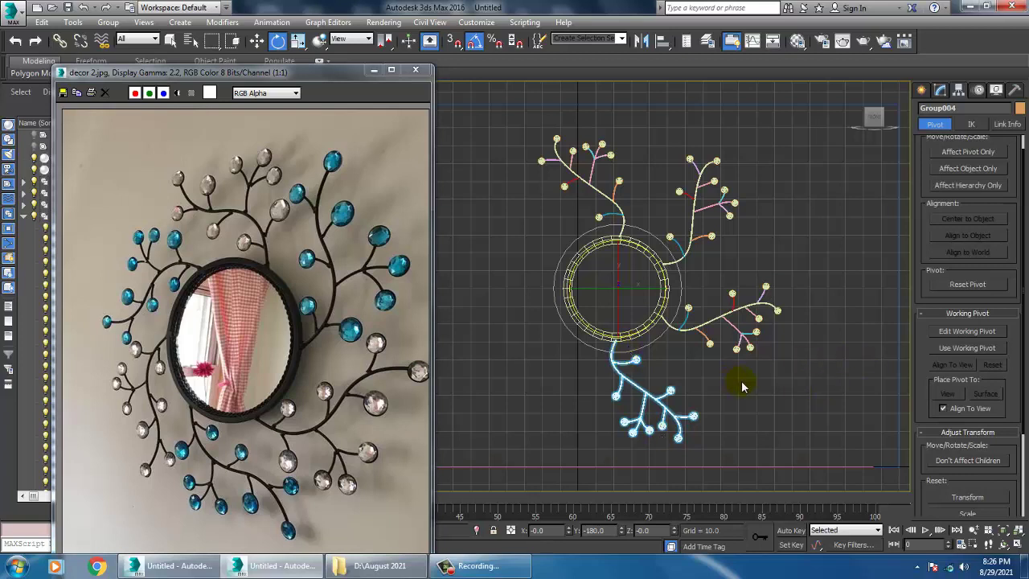
# - Delete the three rotated branch copies, keeping only the original branch group
pyautogui.press('Delete')
pyautogui.click(720, 322)
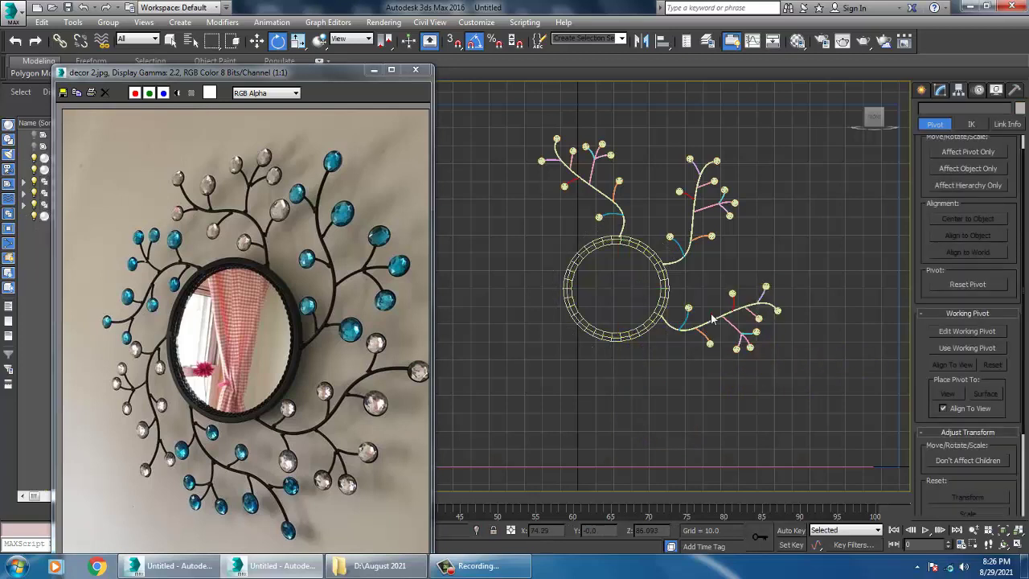
pyautogui.press('Delete')
pyautogui.click(691, 230)
pyautogui.press('Delete')
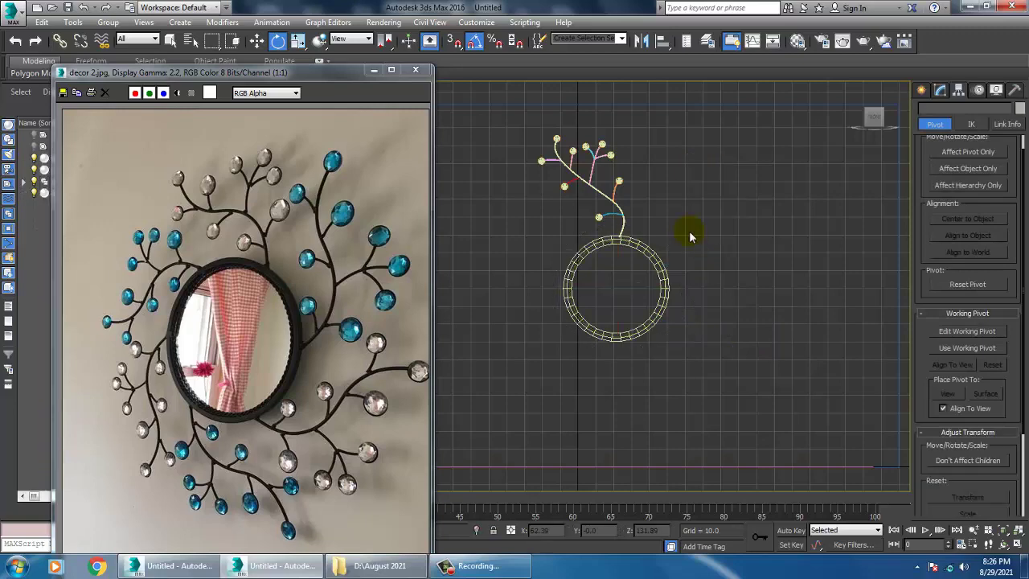
# - Save the scene as decor in the August 2021 folder on drive D
pyautogui.hotkey('ctrl', 's')
pyautogui.click(37, 201)
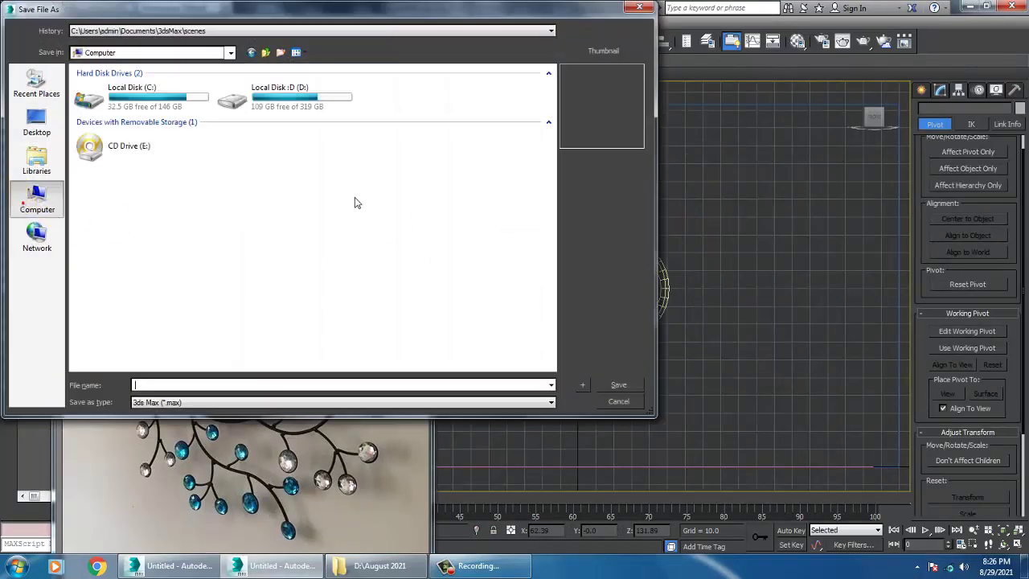
pyautogui.doubleClick(290, 100)
pyautogui.click(143, 281)
pyautogui.write('au')
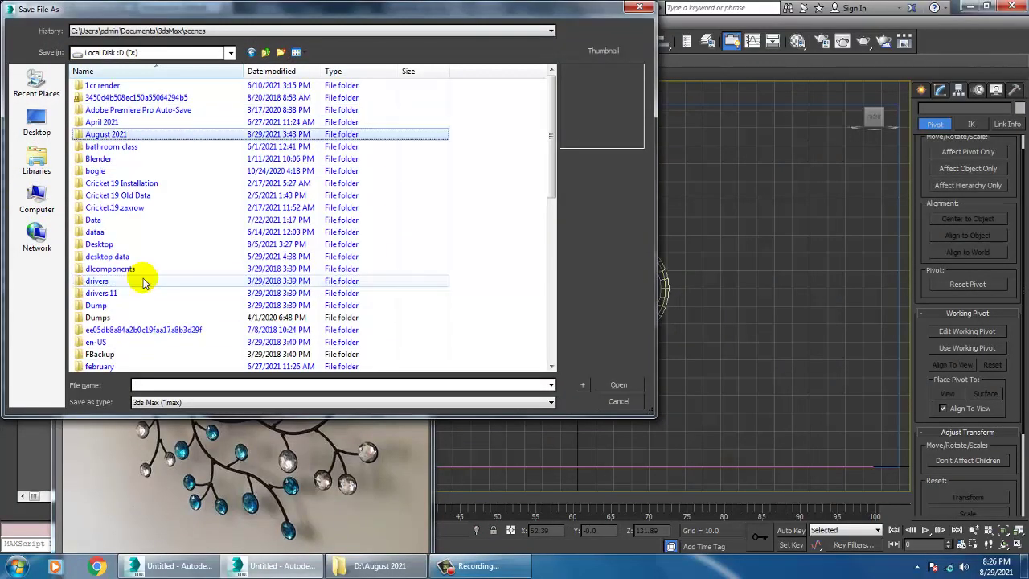
pyautogui.doubleClick(148, 135)
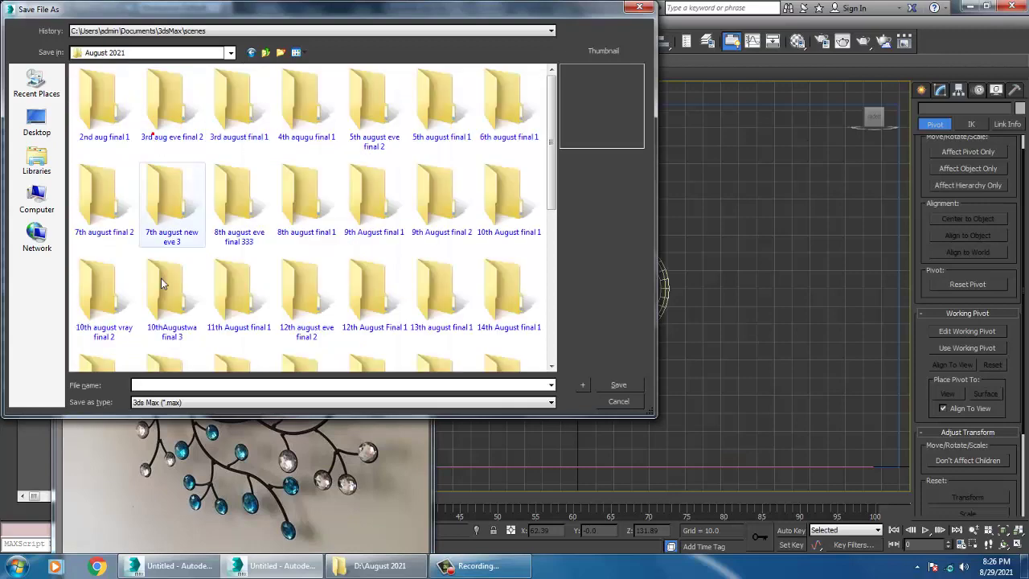
pyautogui.click(176, 386)
pyautogui.write('decor')
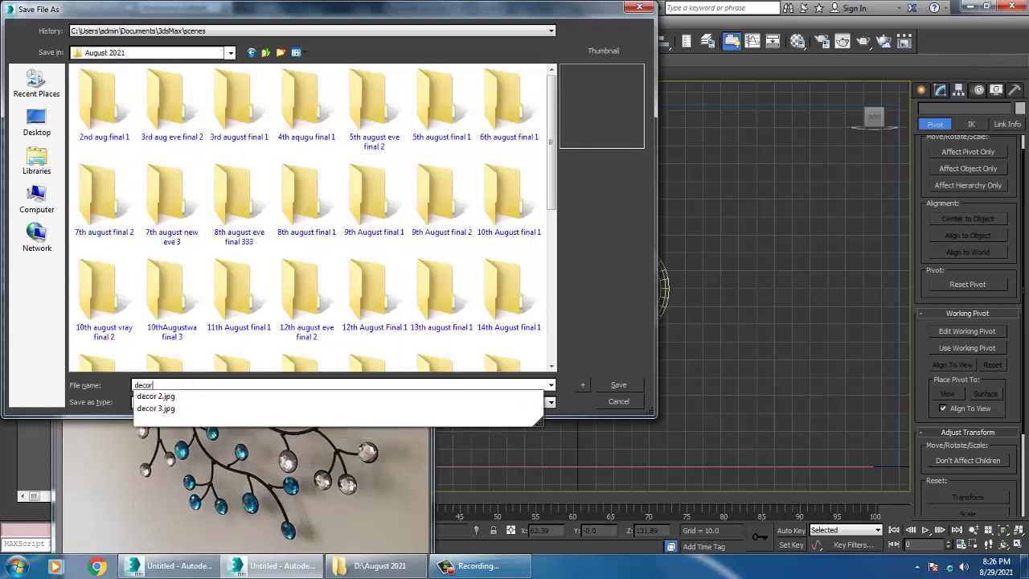
pyautogui.press('Return')
# - Set the angle snap to 30 degrees and try a rotated copy of the original branch group
pyautogui.moveTo(710, 331); pyautogui.dragTo(712, 338, button='middle')
pyautogui.moveTo(643, 281); pyautogui.dragTo(672, 327, button='middle')
pyautogui.click(648, 282)
pyautogui.scroll(3, 648, 283)
pyautogui.moveTo(648, 283); pyautogui.dragTo(642, 282, button='middle')
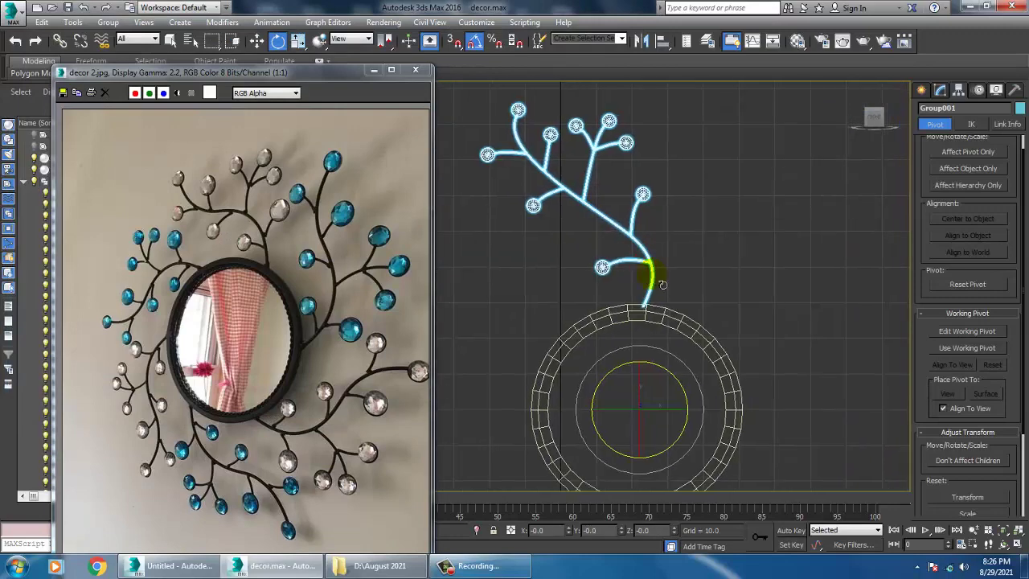
pyautogui.rightClick(476, 42)
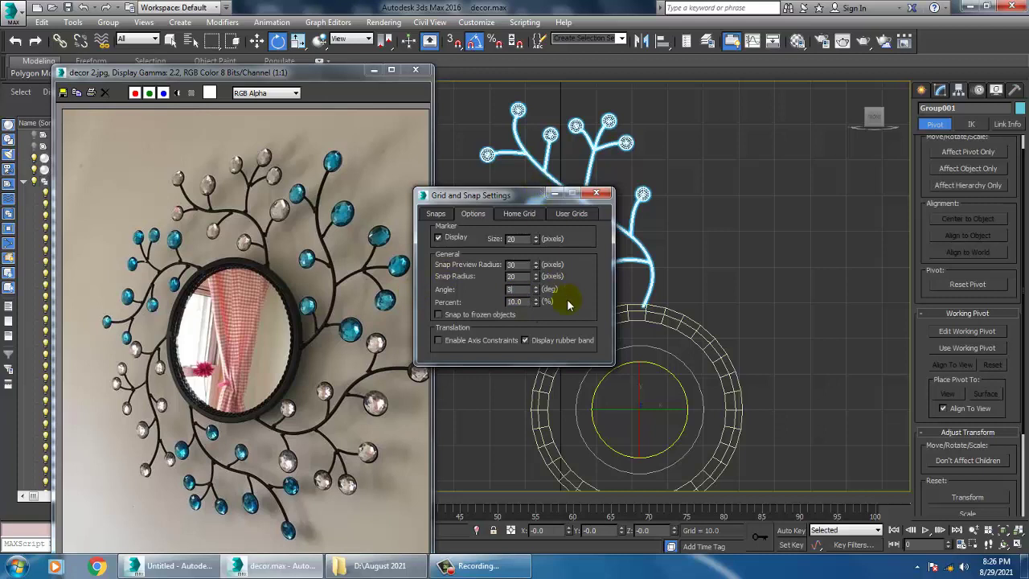
pyautogui.press('Return')
pyautogui.click(598, 194)
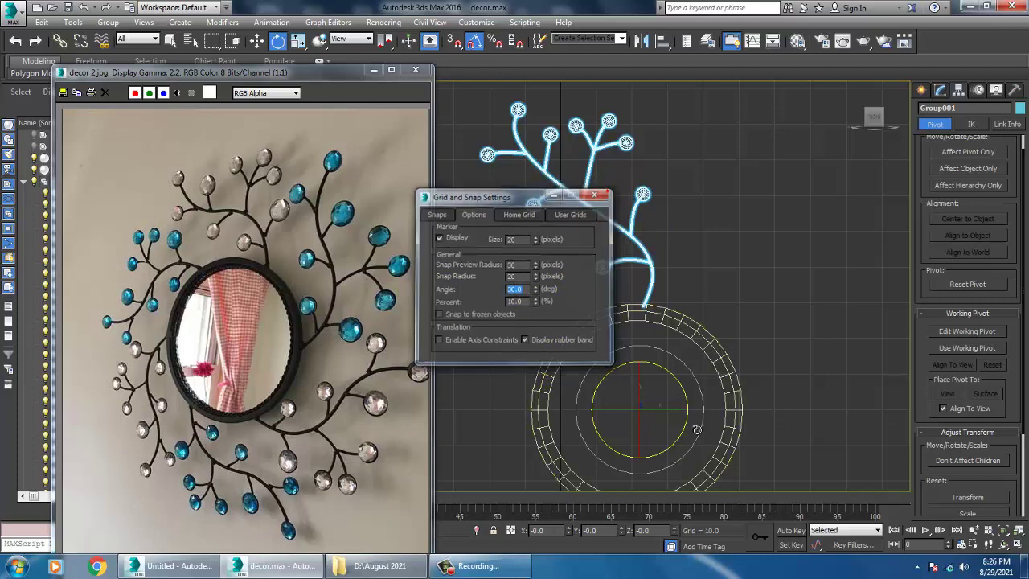
pyautogui.keyDown('shift'); pyautogui.moveTo(701, 380); pyautogui.dragTo(698, 379); pyautogui.keyUp('shift')
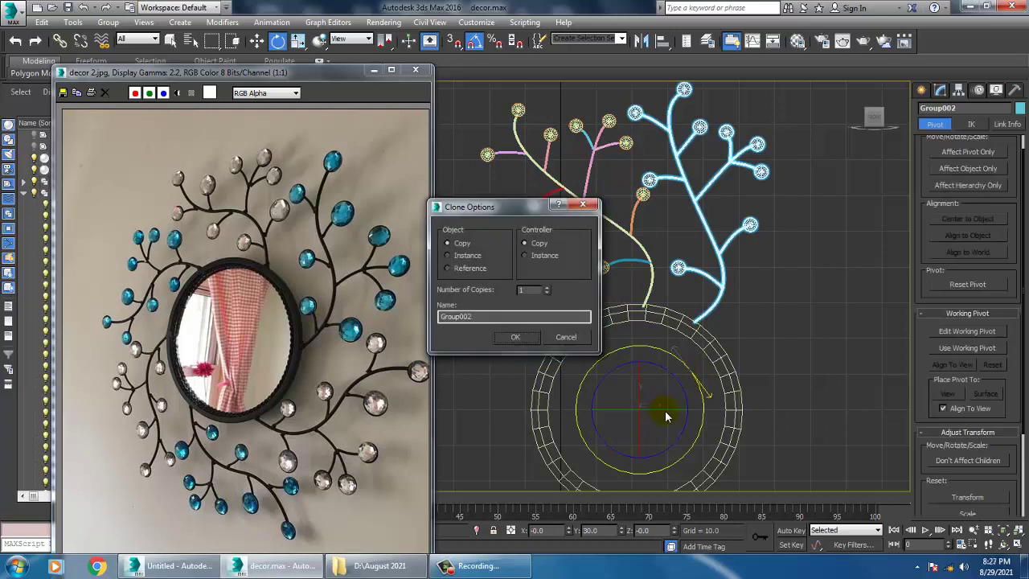
pyautogui.click(576, 338)
# - Set the angle snap to 45 degrees and rotate the branch group around the frame as four copies
pyautogui.rightClick(475, 43)
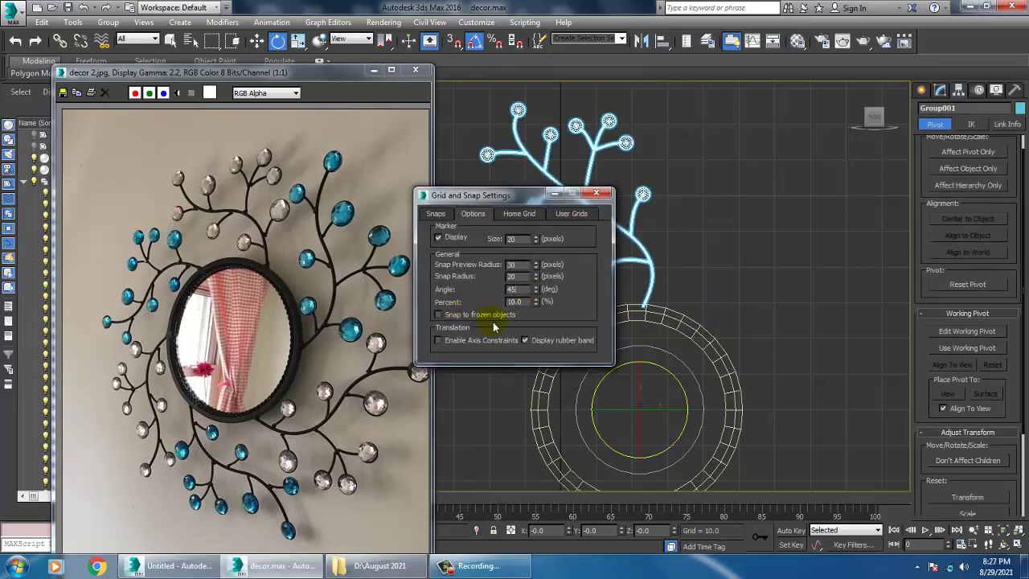
pyautogui.click(596, 194)
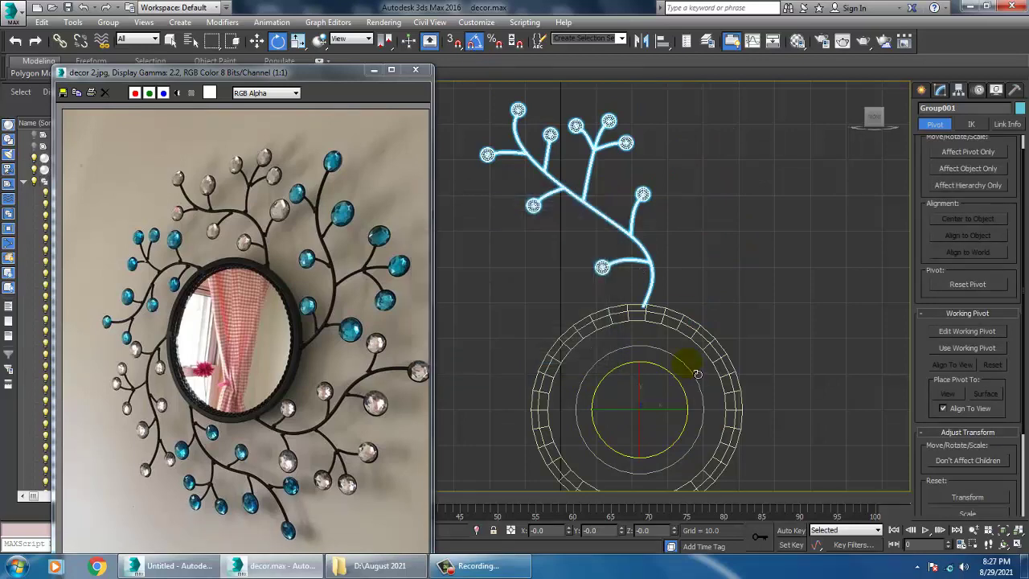
pyautogui.keyDown('shift'); pyautogui.moveTo(697, 373); pyautogui.dragTo(697, 378); pyautogui.keyUp('shift')
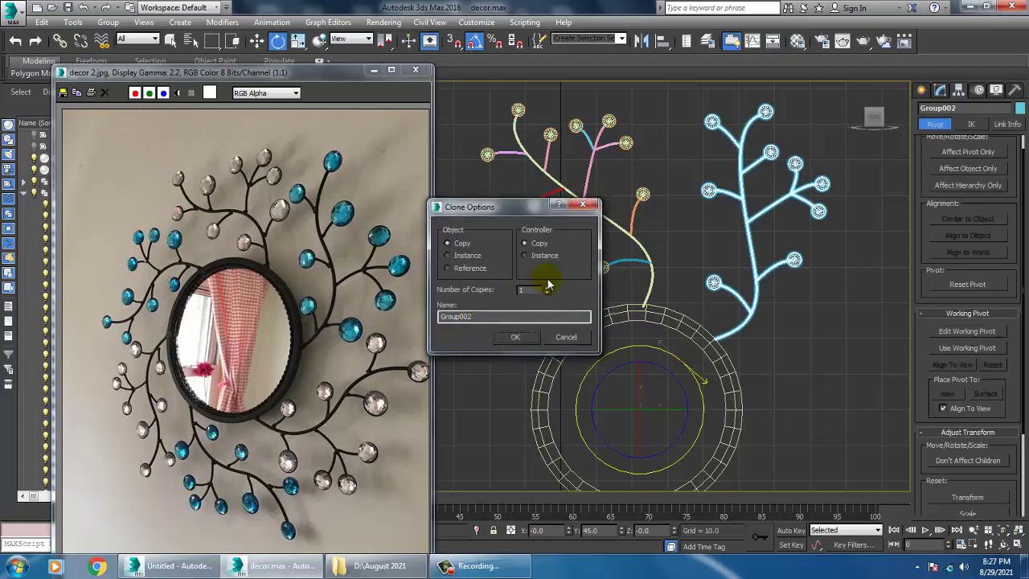
pyautogui.click(520, 341)
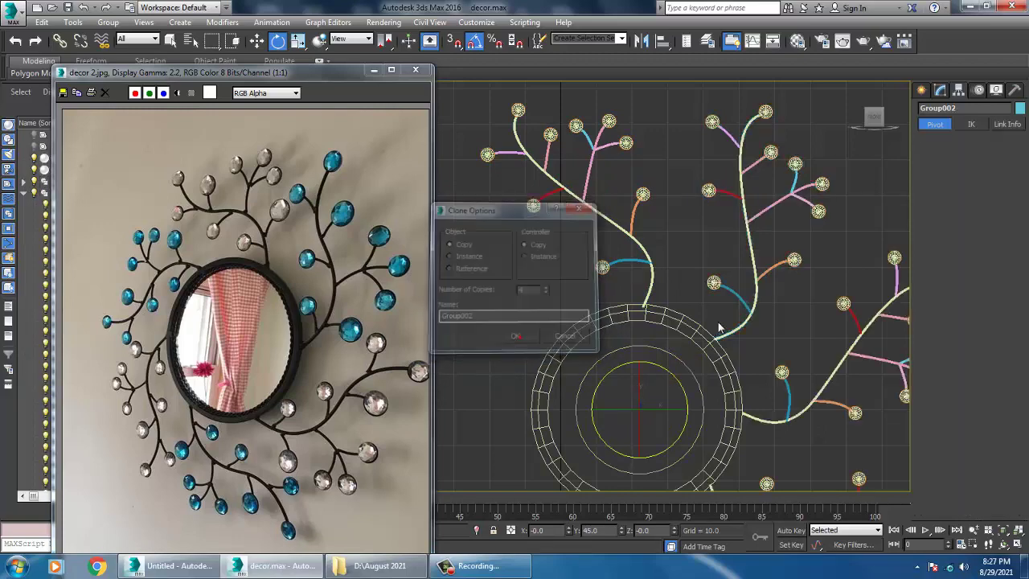
# - Rotate the newest branch group another 45 degrees around the frame as three more copies, completing the ring
pyautogui.moveTo(720, 336); pyautogui.dragTo(728, 232, button='middle')
pyautogui.scroll(-2, 727, 234)
pyautogui.moveTo(758, 304); pyautogui.dragTo(719, 287, button='middle')
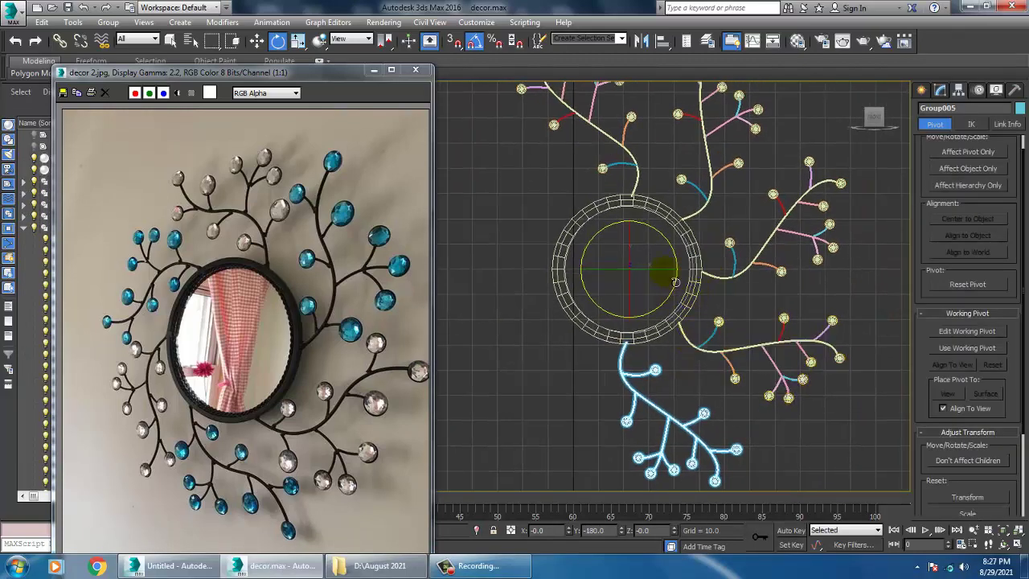
pyautogui.keyDown('shift'); pyautogui.moveTo(692, 252); pyautogui.dragTo(682, 238); pyautogui.keyUp('shift')
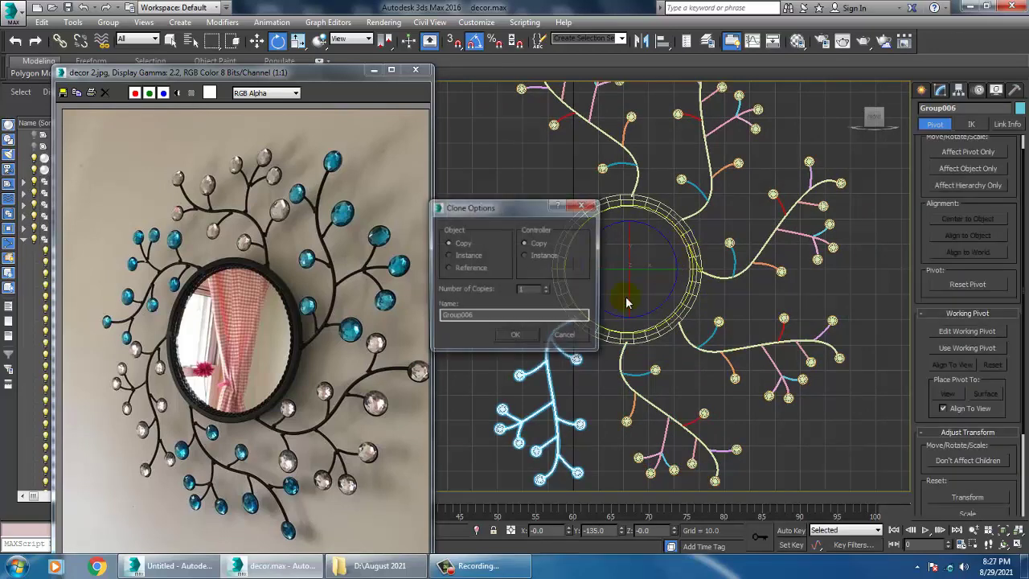
pyautogui.click(534, 335)
pyautogui.scroll(-3, 659, 329)
pyautogui.moveTo(646, 306)
pyautogui.mouseDown(button='middle')
pyautogui.moveTo(659, 329)
pyautogui.moveTo(630, 312)
pyautogui.mouseUp(button='middle')
# - Select the mirror frame and all branch groups without the wall and floor, and scale them down uniformly
pyautogui.hotkey('alt', 'w')
pyautogui.middleClick(760, 398)
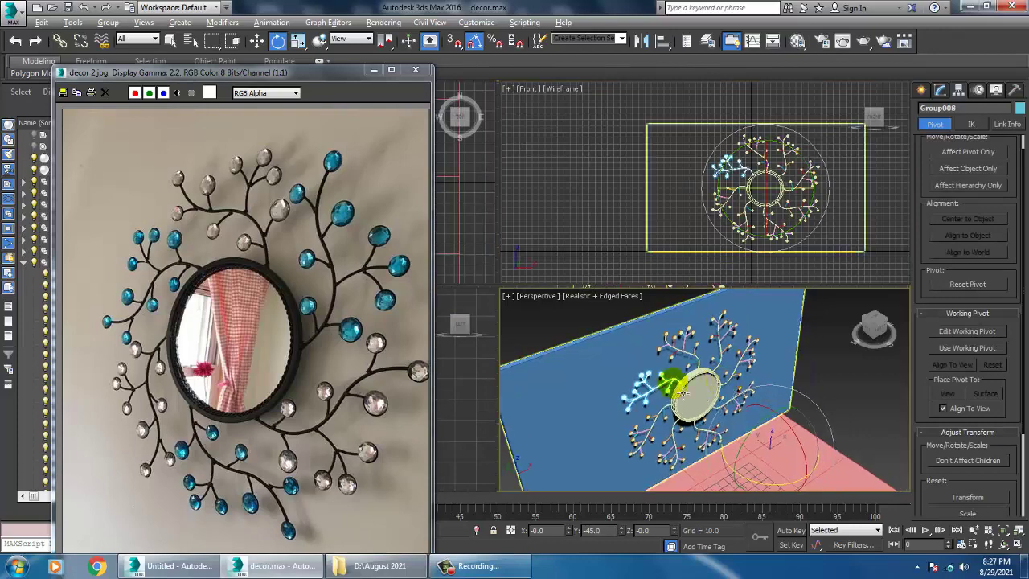
pyautogui.keyDown('alt'); pyautogui.moveTo(683, 395); pyautogui.dragTo(733, 316, button='middle'); pyautogui.keyUp('alt')
pyautogui.hotkey('alt', 'w')
pyautogui.scroll(-2, 664, 391)
pyautogui.scroll(-5, 663, 393)
pyautogui.click(543, 210)
pyautogui.hotkey('ctrl', 'a')
pyautogui.keyDown('alt'); pyautogui.moveTo(760, 256); pyautogui.dragTo(882, 398, button='middle'); pyautogui.keyUp('alt')
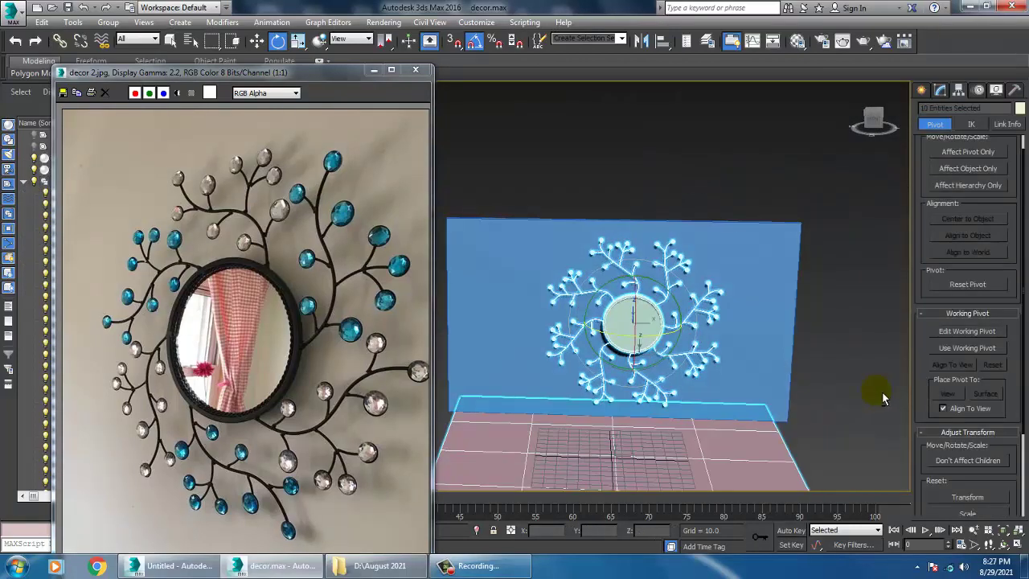
pyautogui.keyDown('alt'); pyautogui.click(749, 471); pyautogui.keyUp('alt')
pyautogui.keyDown('alt'); pyautogui.moveTo(781, 444); pyautogui.dragTo(712, 403, button='middle'); pyautogui.keyUp('alt')
pyautogui.moveTo(681, 371); pyautogui.dragTo(713, 385, button='middle')
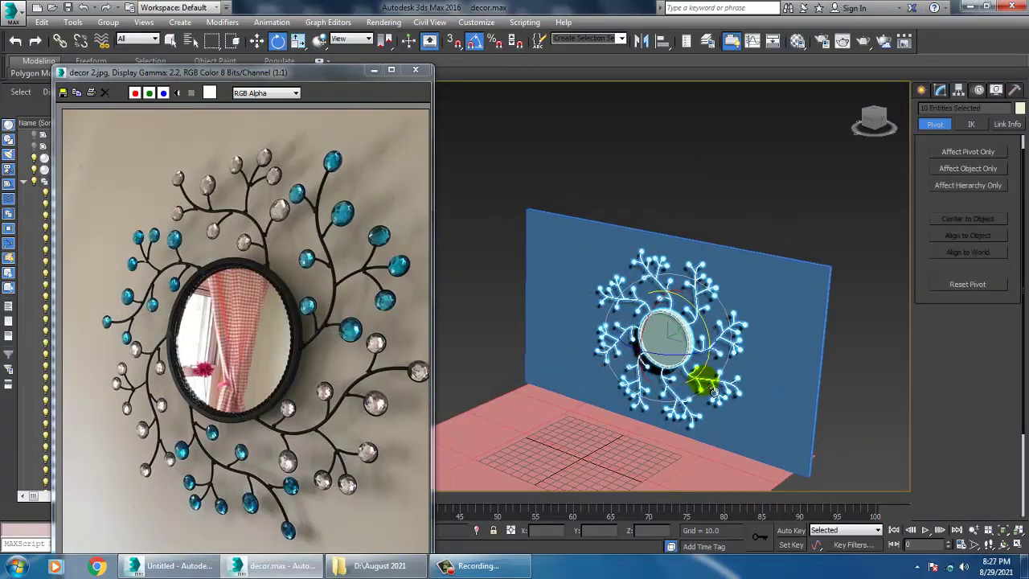
pyautogui.scroll(3, 713, 387)
pyautogui.press('r')
pyautogui.moveTo(657, 327); pyautogui.dragTo(676, 348)
# - Shift the mirror frame and branch groups slightly along the Y axis to adjust their distance from the wall
pyautogui.keyDown('alt'); pyautogui.moveTo(676, 348); pyautogui.dragTo(618, 344, button='middle'); pyautogui.keyUp('alt')
pyautogui.scroll(3, 617, 343)
pyautogui.press('w')
pyautogui.scroll(2, 660, 311)
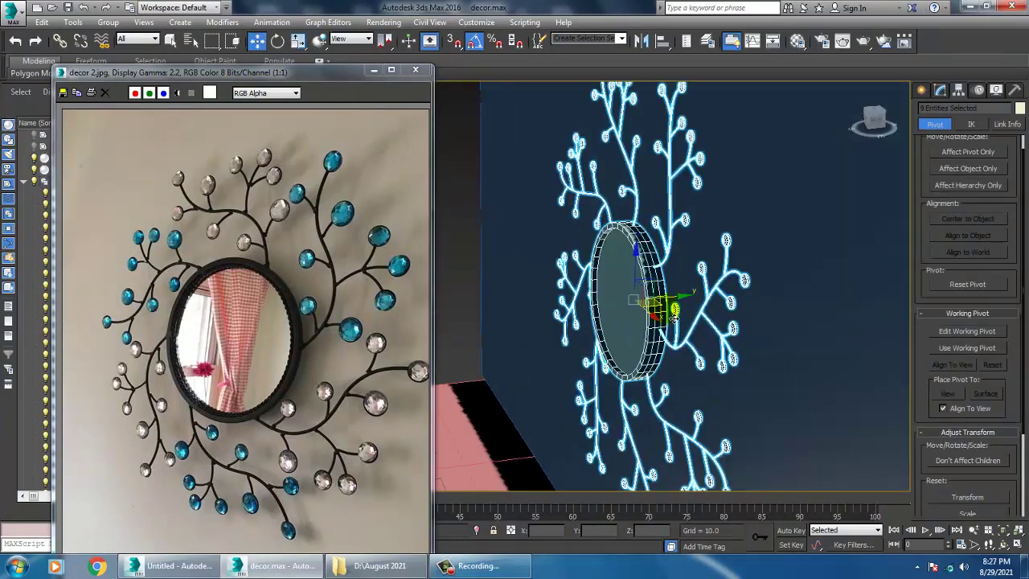
pyautogui.moveTo(688, 306); pyautogui.dragTo(681, 304)
pyautogui.moveTo(680, 304)
pyautogui.keyDown('alt'); pyautogui.mouseDown(button='middle')
pyautogui.moveTo(653, 306)
pyautogui.moveTo(700, 305)
pyautogui.mouseUp(button='middle'); pyautogui.keyUp('alt')
pyautogui.press('f')
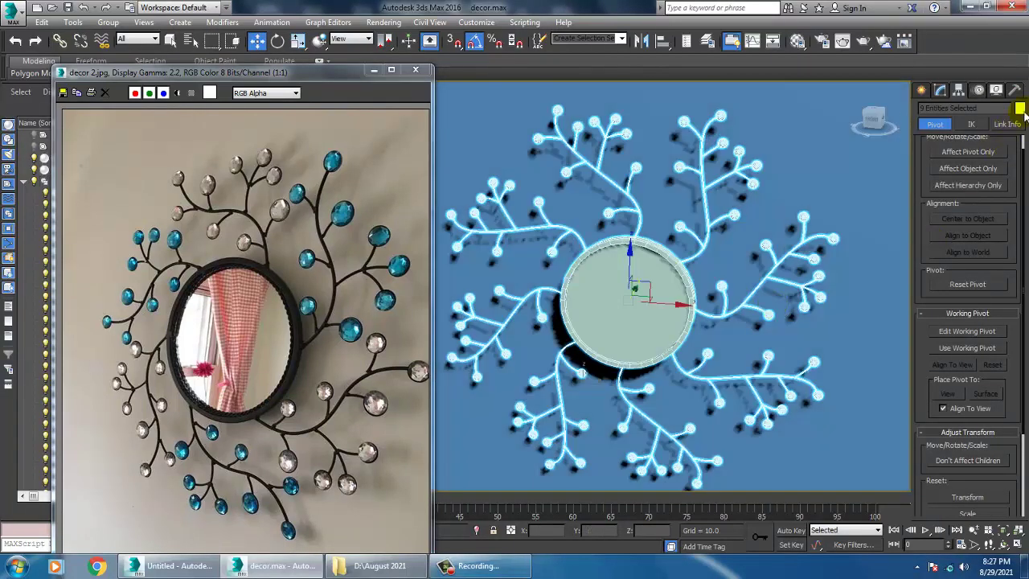
# - Set the object color of the mirror frame and all branch groups to light grey, and deselect them
pyautogui.click(1020, 108)
pyautogui.click(519, 270)
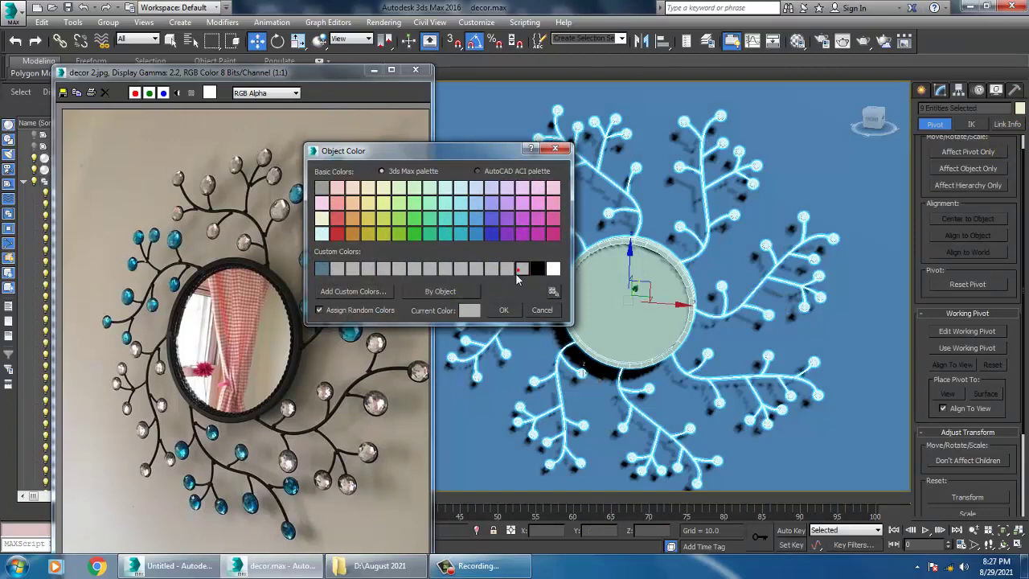
pyautogui.click(500, 317)
pyautogui.keyDown('alt'); pyautogui.moveTo(671, 307); pyautogui.dragTo(732, 274, button='middle'); pyautogui.keyUp('alt')
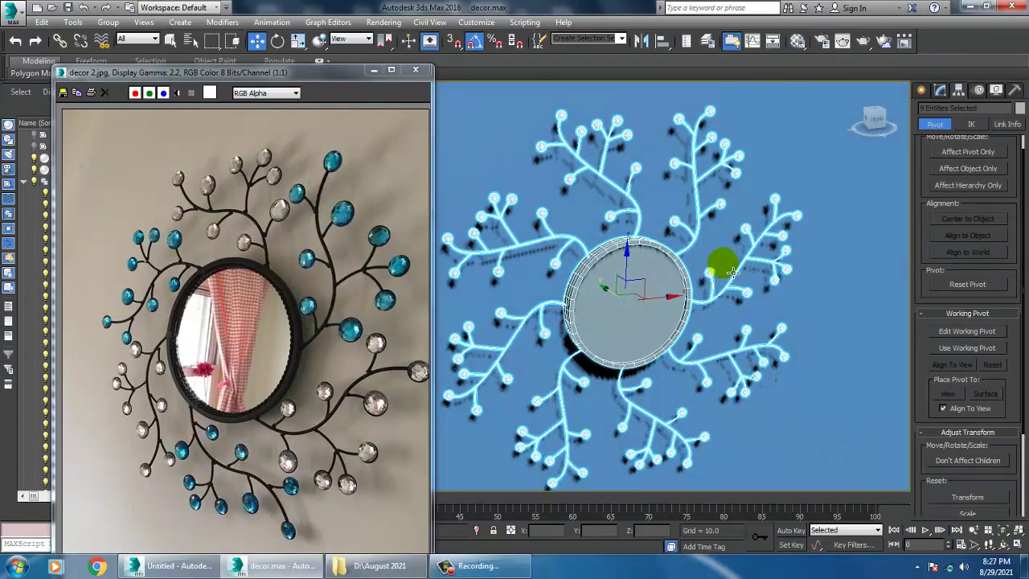
pyautogui.scroll(-4, 723, 267)
pyautogui.click(584, 104)
# - Set the object color of the round mirror cylinder to black
pyautogui.scroll(2, 583, 299)
pyautogui.click(589, 302)
pyautogui.scroll(3, 603, 329)
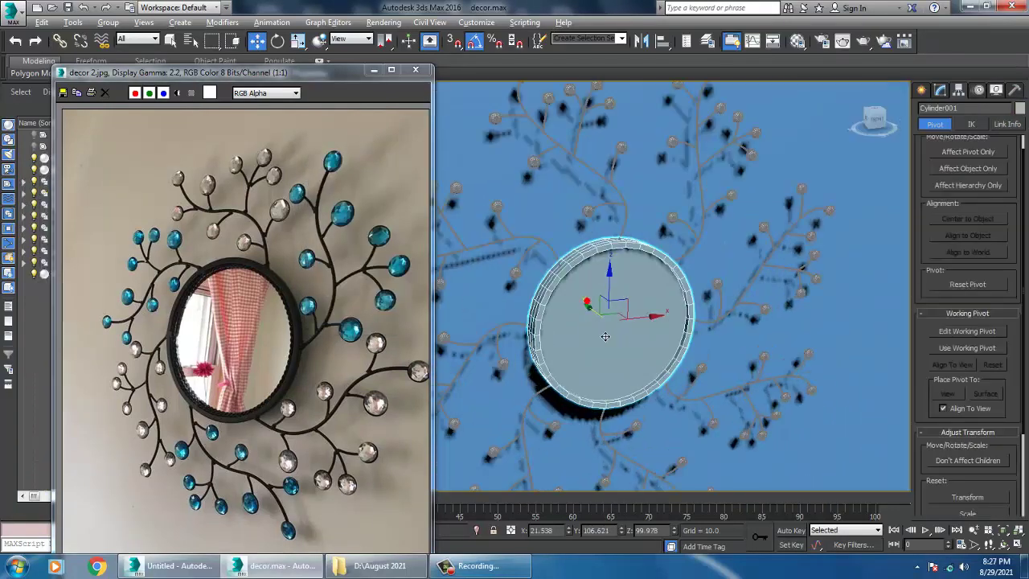
pyautogui.keyDown('alt'); pyautogui.moveTo(606, 336); pyautogui.dragTo(631, 326, button='middle'); pyautogui.keyUp('alt')
pyautogui.click(1019, 109)
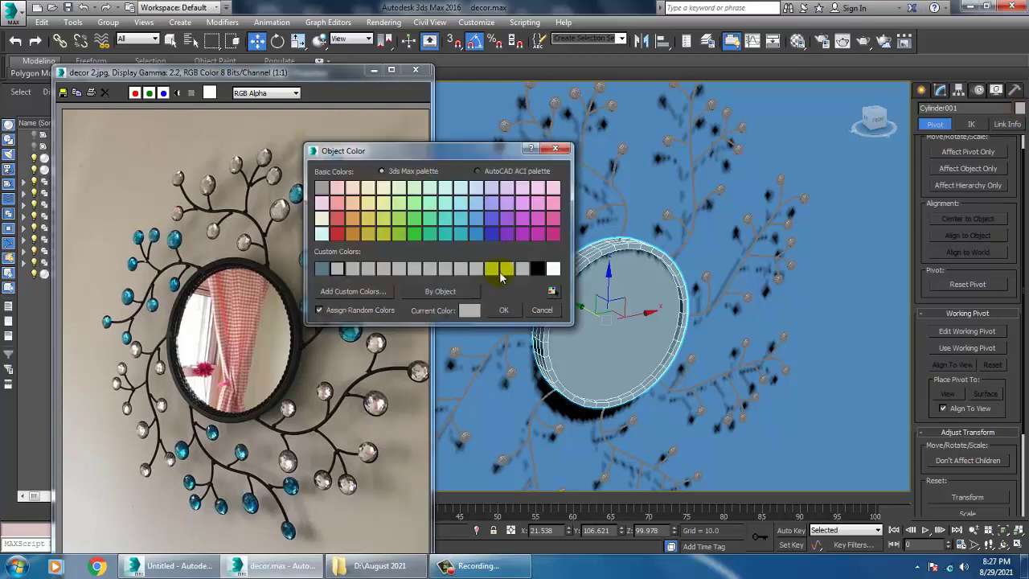
pyautogui.click(515, 312)
pyautogui.scroll(-3, 655, 313)
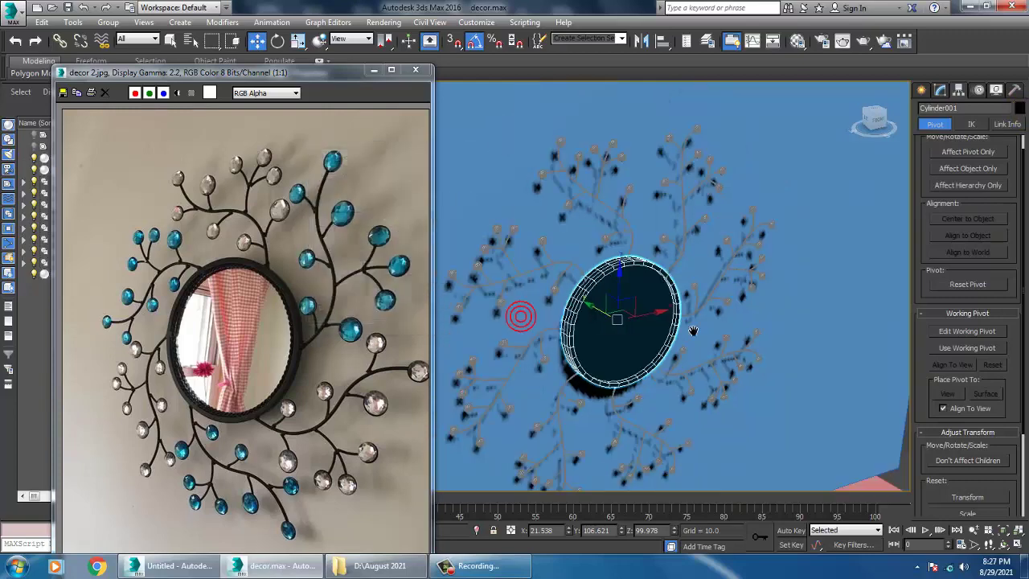
pyautogui.moveTo(660, 316); pyautogui.dragTo(632, 342, button='middle')
pyautogui.scroll(-5, 591, 351)
pyautogui.scroll(5, 631, 342)
pyautogui.keyDown('alt'); pyautogui.moveTo(698, 275); pyautogui.dragTo(660, 335, button='middle'); pyautogui.keyUp('alt')
# - Try to give the wall box a different object color
pyautogui.click(635, 131)
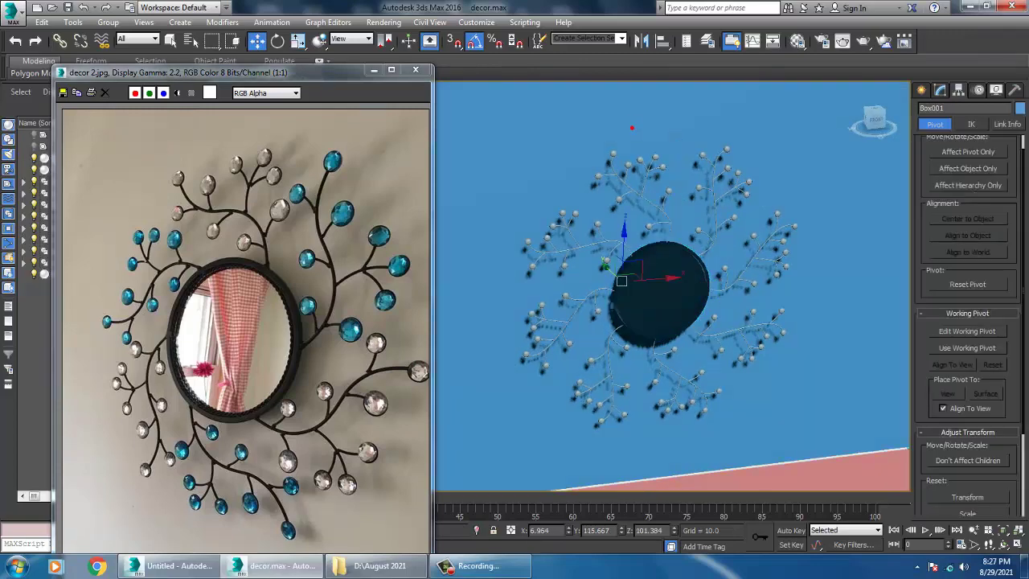
pyautogui.click(1020, 107)
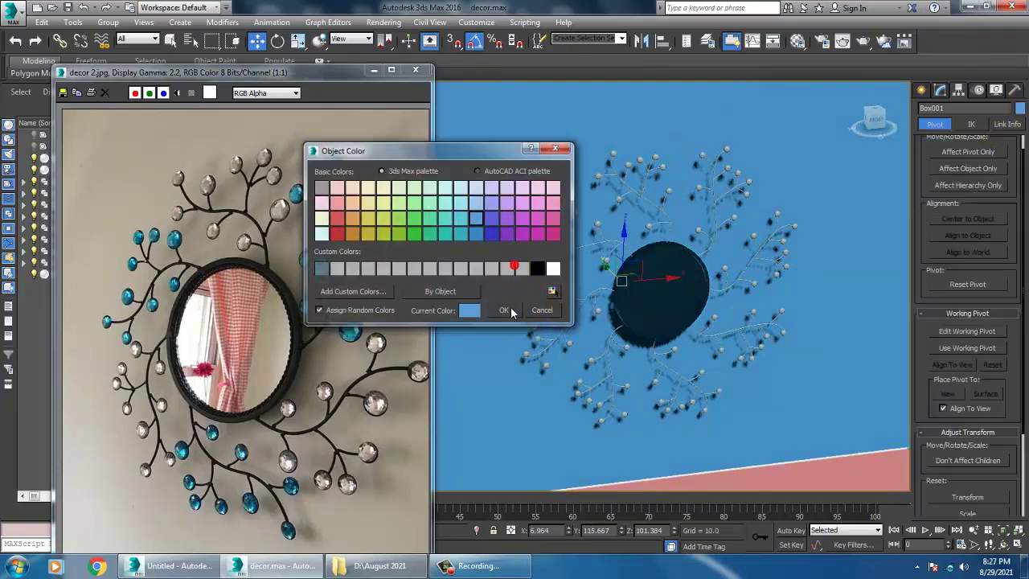
pyautogui.click(494, 313)
pyautogui.moveTo(764, 244); pyautogui.dragTo(726, 275, button='middle')
pyautogui.scroll(-2, 689, 244)
pyautogui.scroll(4, 686, 273)
pyautogui.scroll(-4, 677, 290)
pyautogui.keyDown('alt'); pyautogui.moveTo(658, 292); pyautogui.dragTo(682, 299, button='middle'); pyautogui.keyUp('alt')
pyautogui.scroll(3, 683, 296)
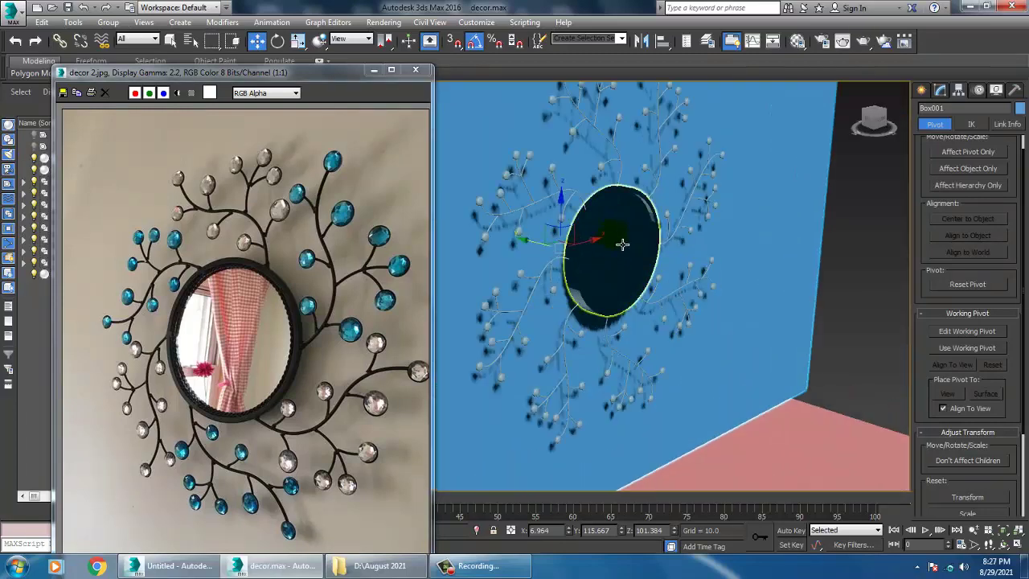
# - Select the mirror with all its branches, excluding the wall, and move it about 76 units along the X axis
pyautogui.click(622, 245)
pyautogui.keyDown('alt'); pyautogui.moveTo(623, 245); pyautogui.dragTo(603, 242, button='middle'); pyautogui.keyUp('alt')
pyautogui.scroll(-4, 724, 299)
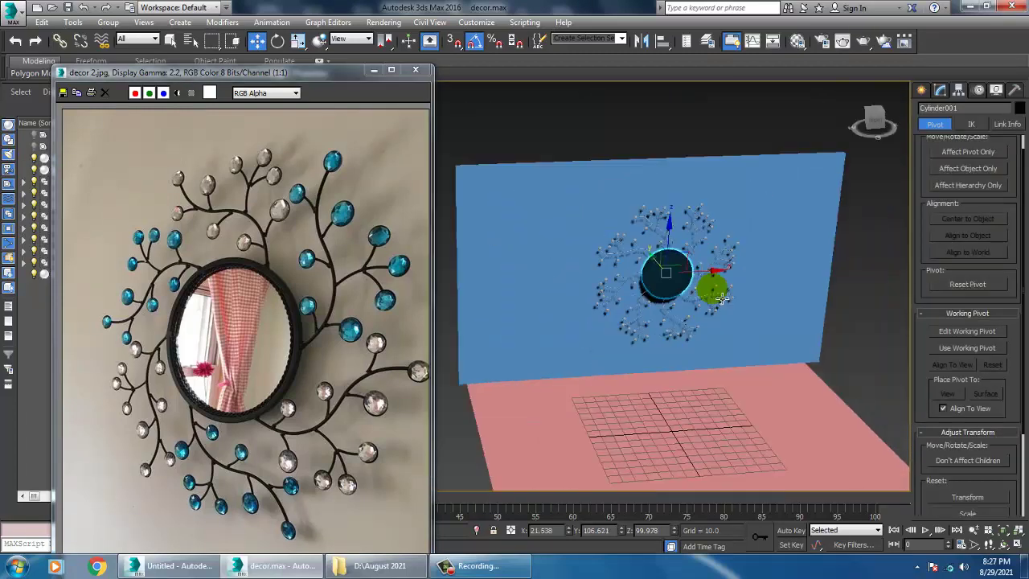
pyautogui.keyDown('alt'); pyautogui.moveTo(722, 298); pyautogui.dragTo(732, 294, button='middle'); pyautogui.keyUp('alt')
pyautogui.moveTo(564, 143); pyautogui.dragTo(783, 354)
pyautogui.keyDown('alt'); pyautogui.moveTo(789, 120); pyautogui.dragTo(904, 356); pyautogui.keyUp('alt')
pyautogui.moveTo(717, 285); pyautogui.dragTo(813, 284)
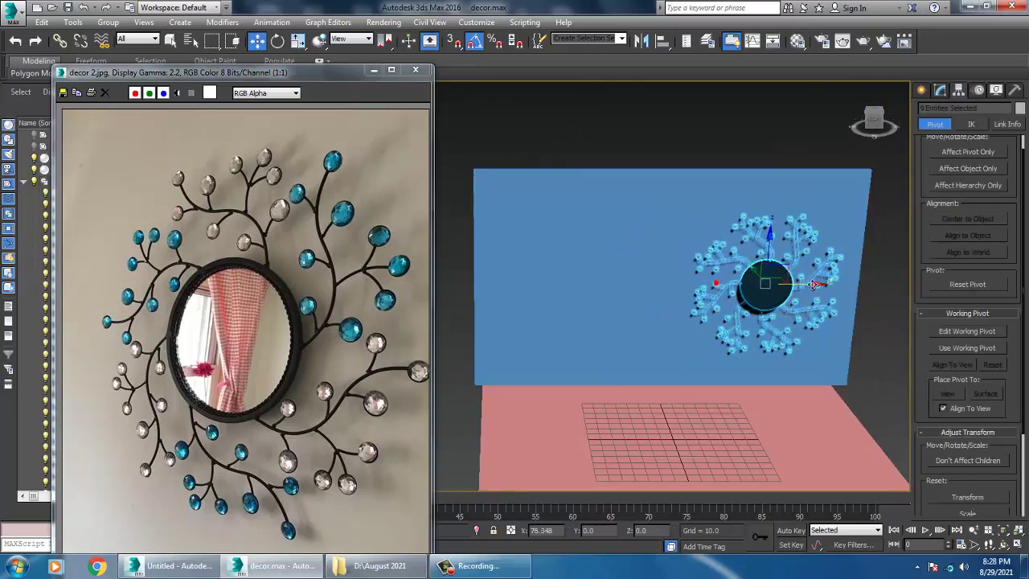
# - Group the mirror frame and branches into one object, and minimize the decor 2 reference image
pyautogui.click(108, 22)
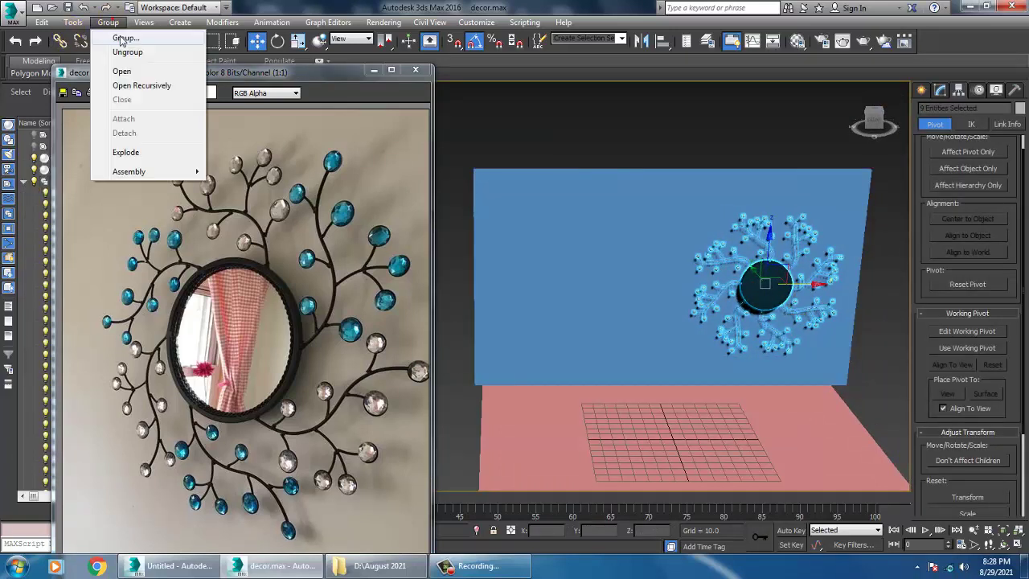
pyautogui.click(125, 39)
pyautogui.click(523, 306)
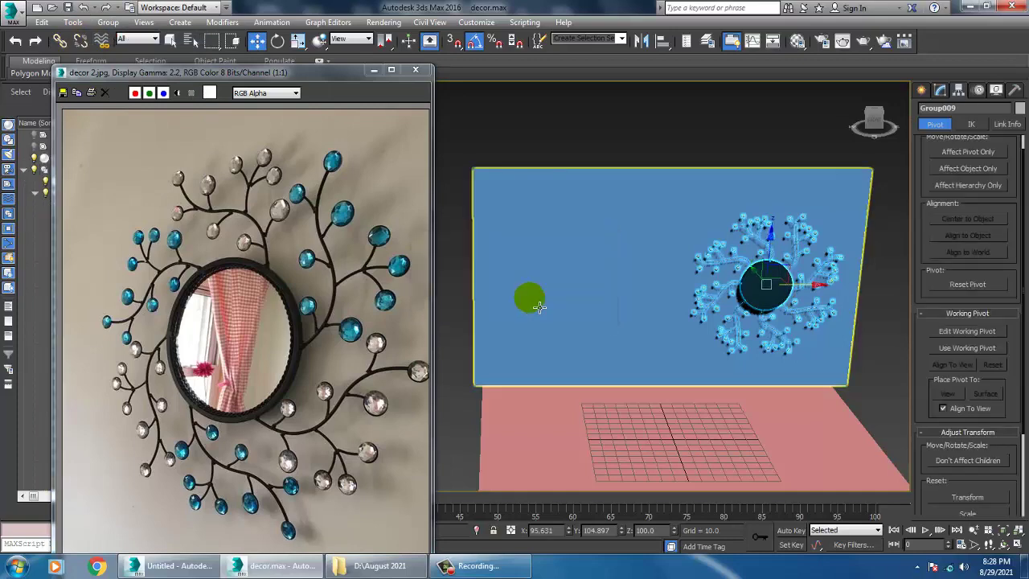
pyautogui.click(350, 126)
pyautogui.click(378, 71)
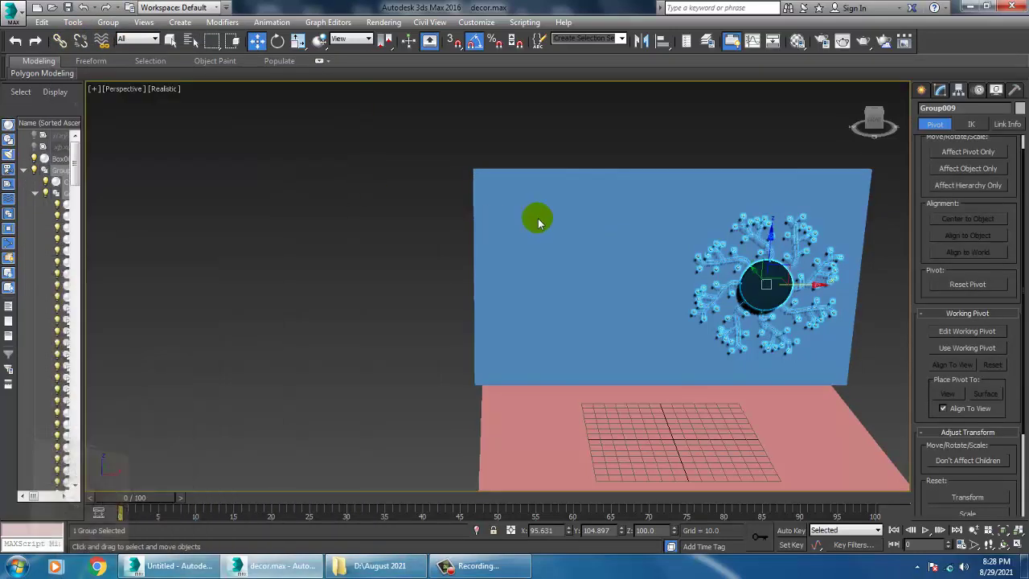
pyautogui.moveTo(537, 218); pyautogui.dragTo(456, 211, button='middle')
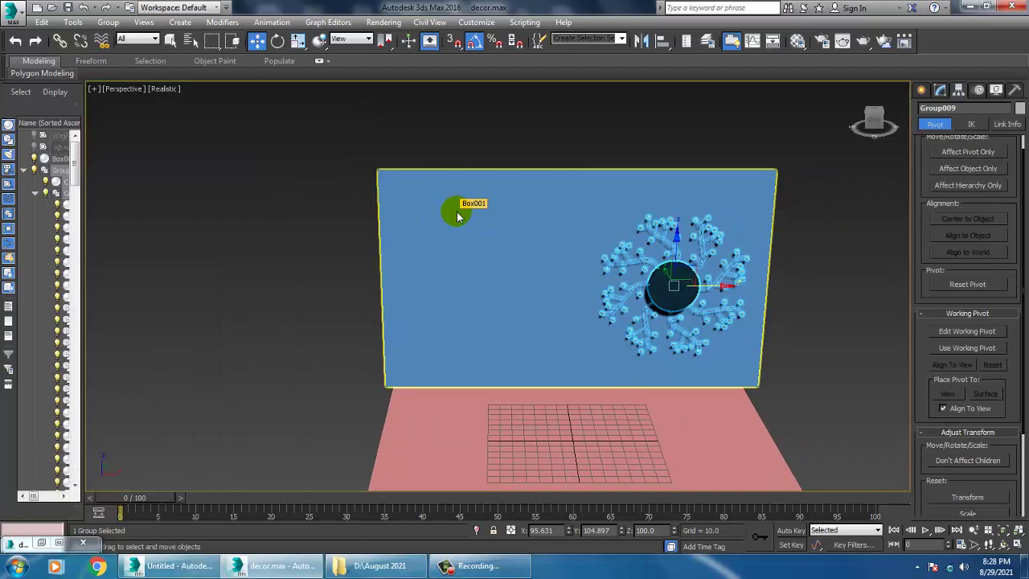
# - Preview the reference images in the August 2021 folder, view decor 3 at full size and close it
pyautogui.click(384, 23)
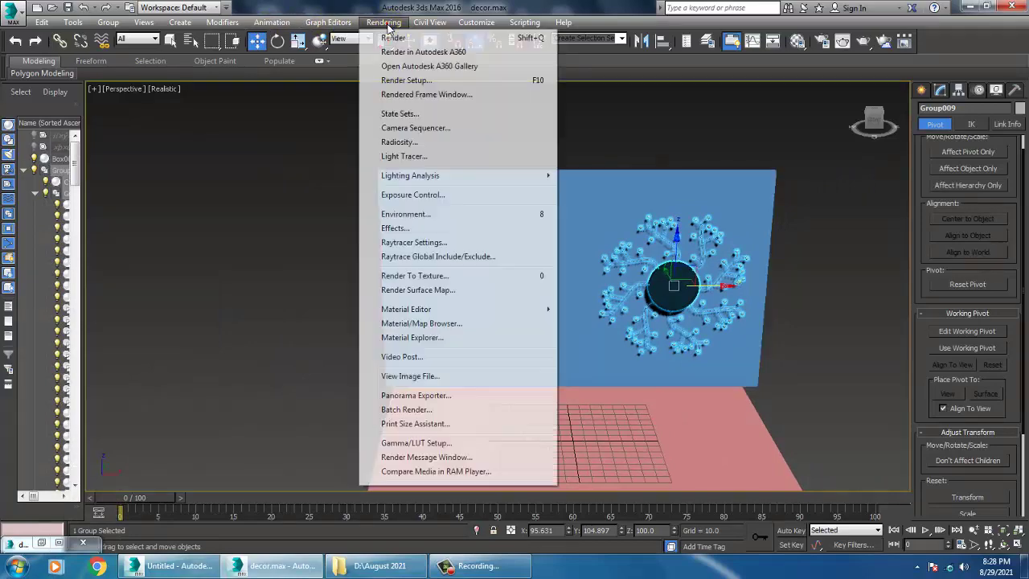
pyautogui.click(427, 375)
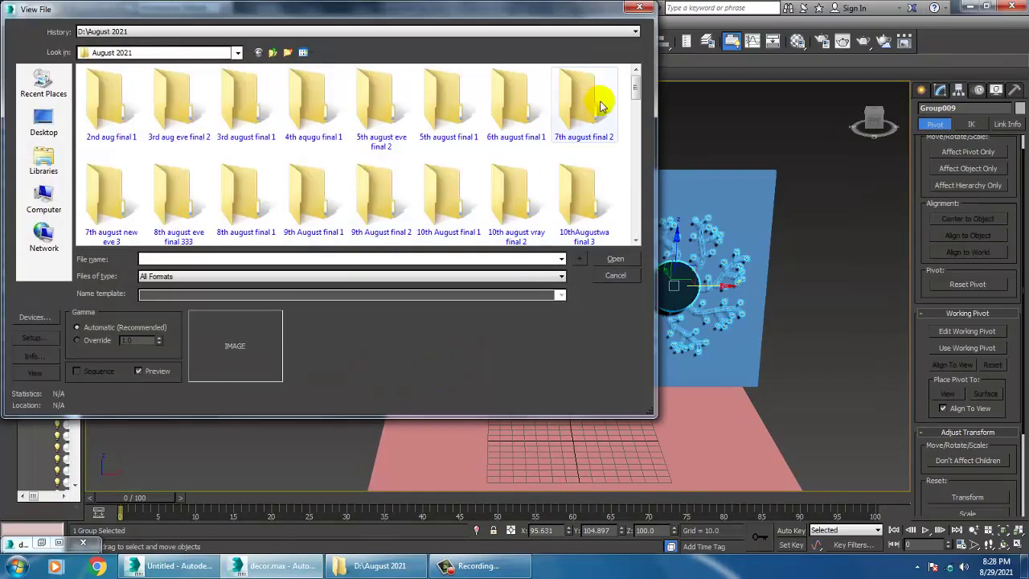
pyautogui.moveTo(635, 89); pyautogui.dragTo(653, 240)
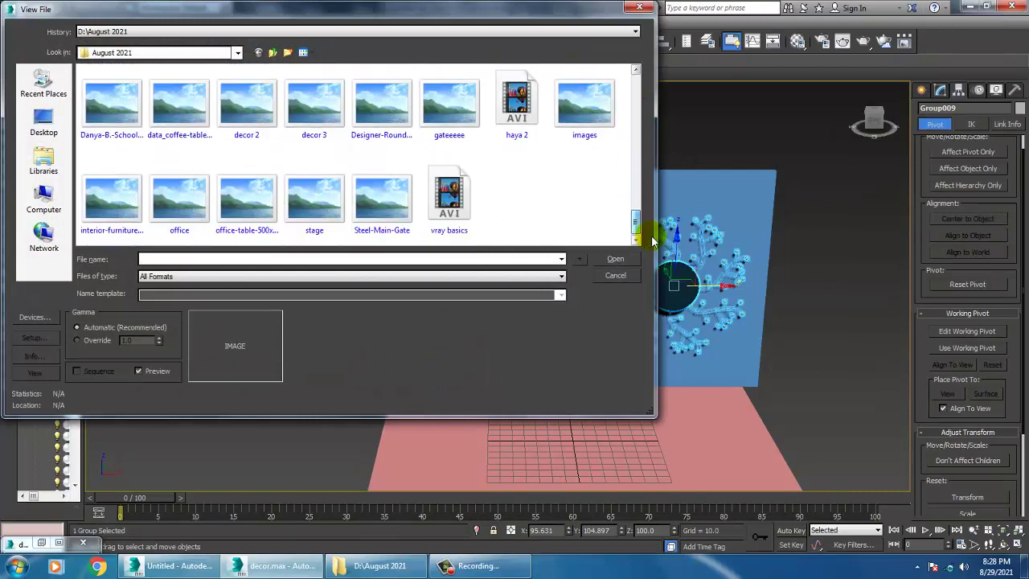
pyautogui.click(326, 121)
pyautogui.click(394, 102)
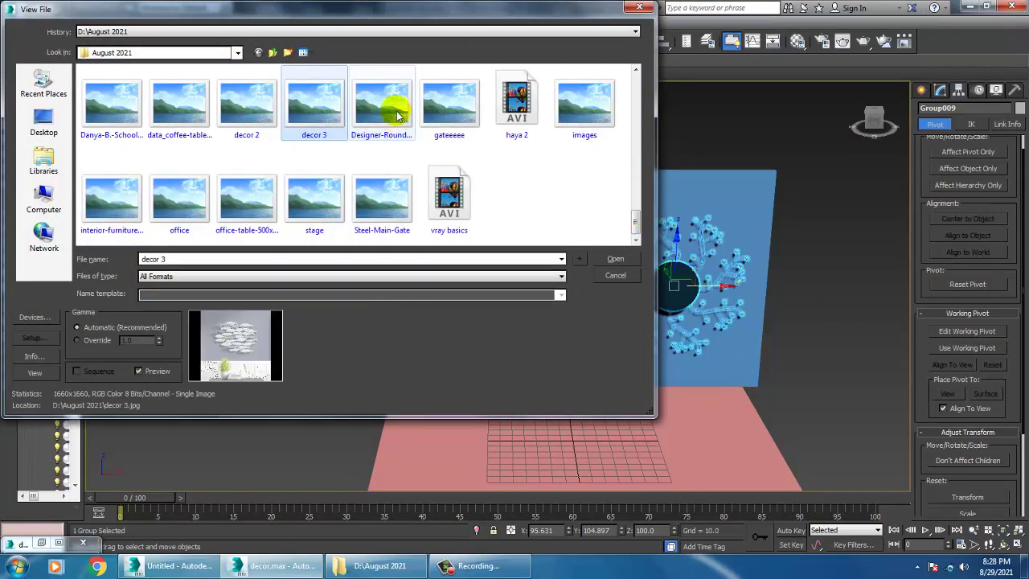
pyautogui.click(449, 105)
pyautogui.click(251, 120)
pyautogui.click(312, 105)
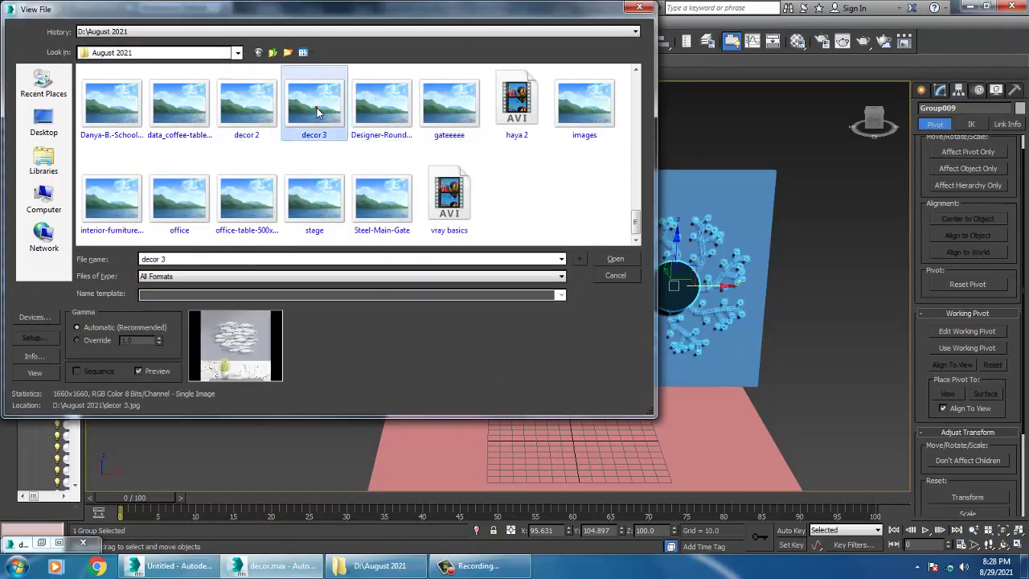
pyautogui.click(186, 109)
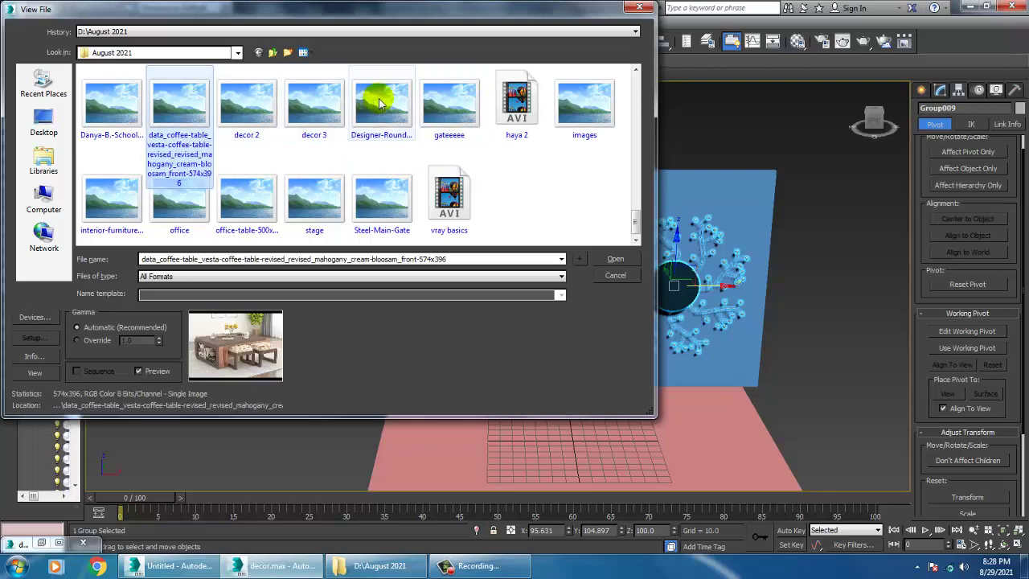
pyautogui.click(379, 105)
pyautogui.click(297, 117)
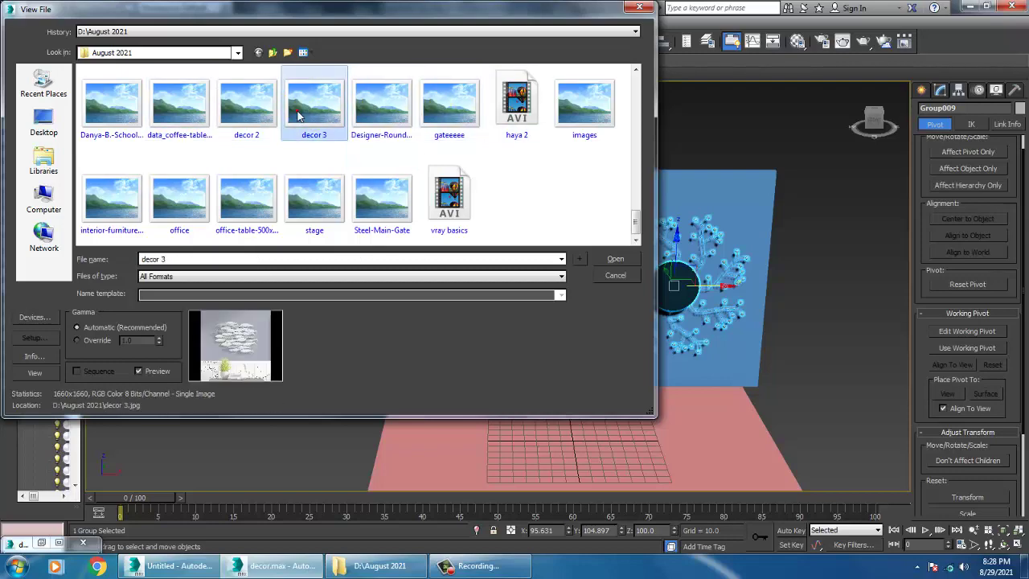
pyautogui.doubleClick(298, 116)
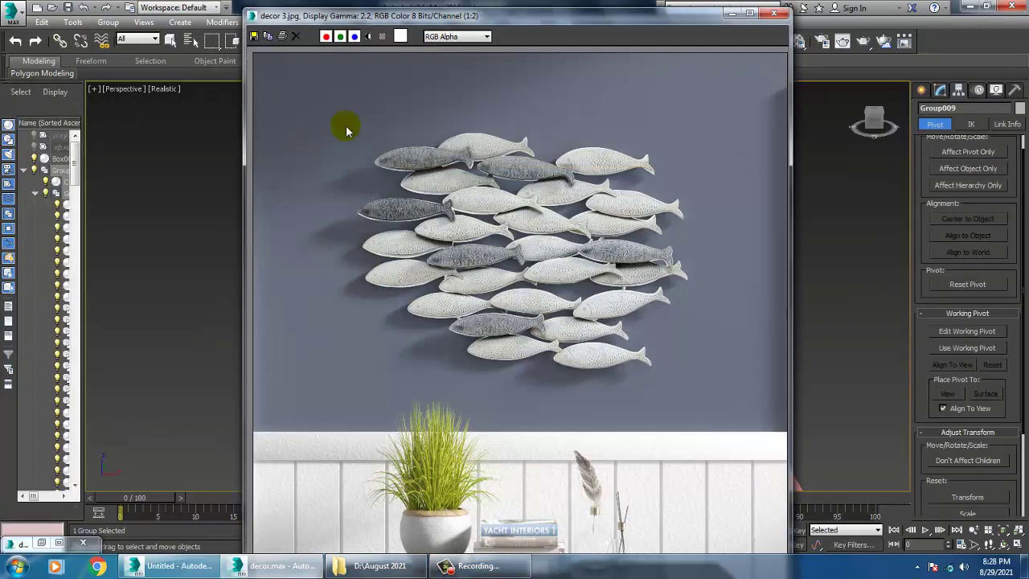
pyautogui.click(774, 14)
# - Draw a large rectangular plane in the maximized front view, beside the wall that holds the mirror
pyautogui.click(386, 23)
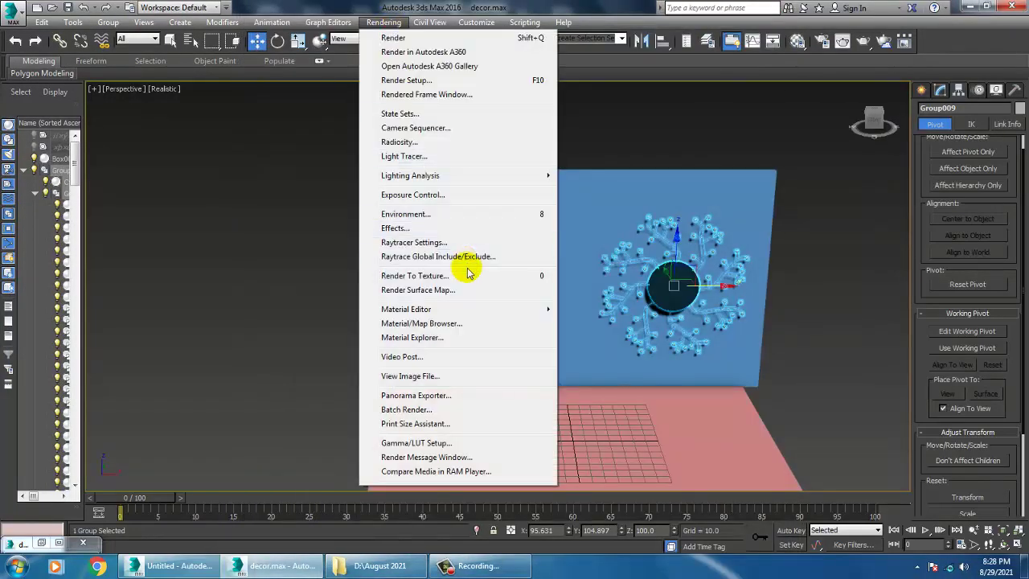
pyautogui.click(697, 118)
pyautogui.hotkey('alt', 'w')
pyautogui.moveTo(697, 118); pyautogui.dragTo(511, 161, button='middle')
pyautogui.hotkey('alt', 'w')
pyautogui.click(921, 90)
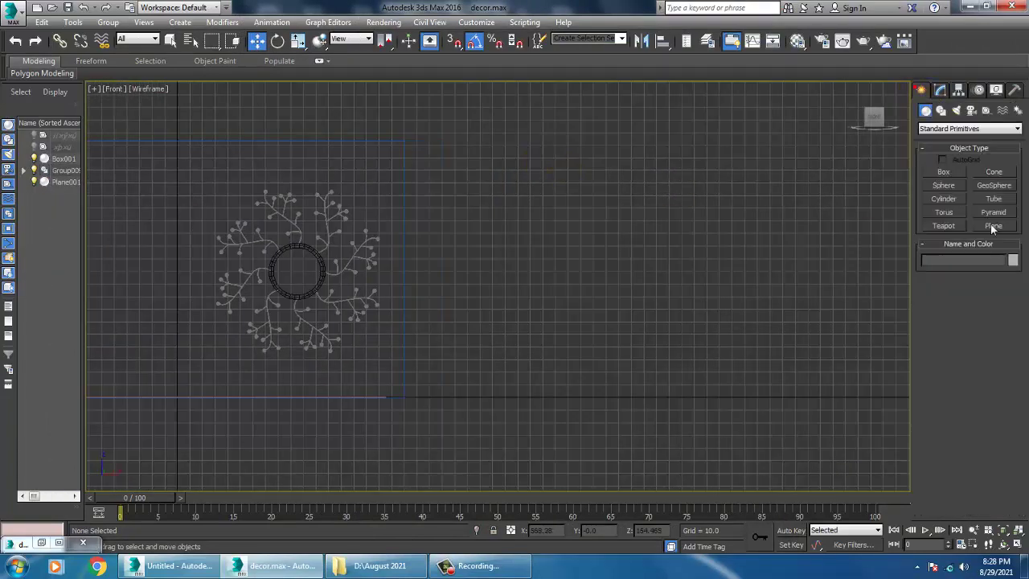
pyautogui.click(994, 226)
pyautogui.moveTo(430, 158); pyautogui.dragTo(764, 394)
pyautogui.scroll(3, 727, 366)
pyautogui.press('w')
pyautogui.scroll(-2, 655, 268)
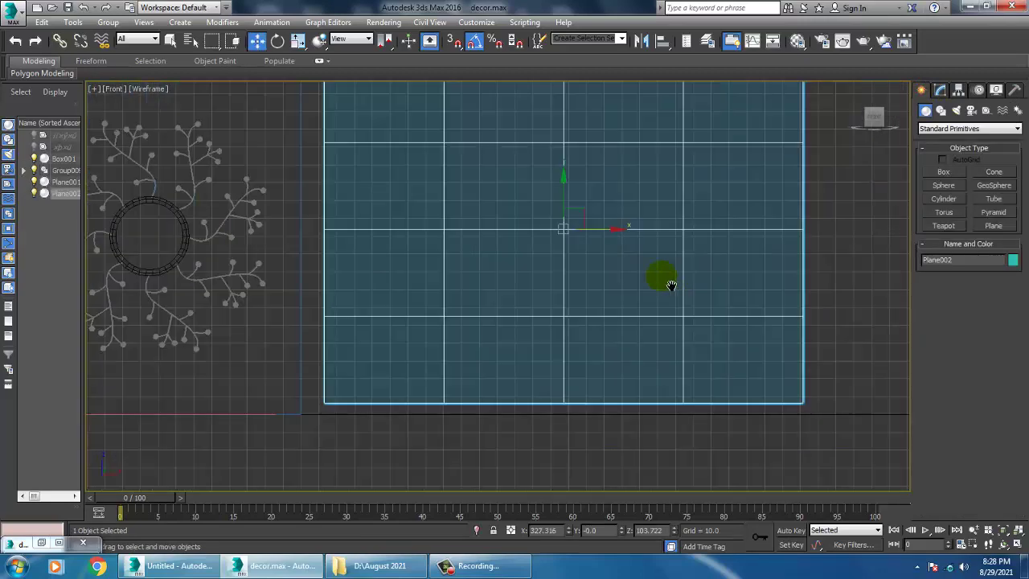
pyautogui.moveTo(667, 282); pyautogui.dragTo(650, 270, button='middle')
# - Load the Danya-B School-of-Fish wall art image from D:\August 2021 as the diffuse bitmap of the first material
pyautogui.press('m')
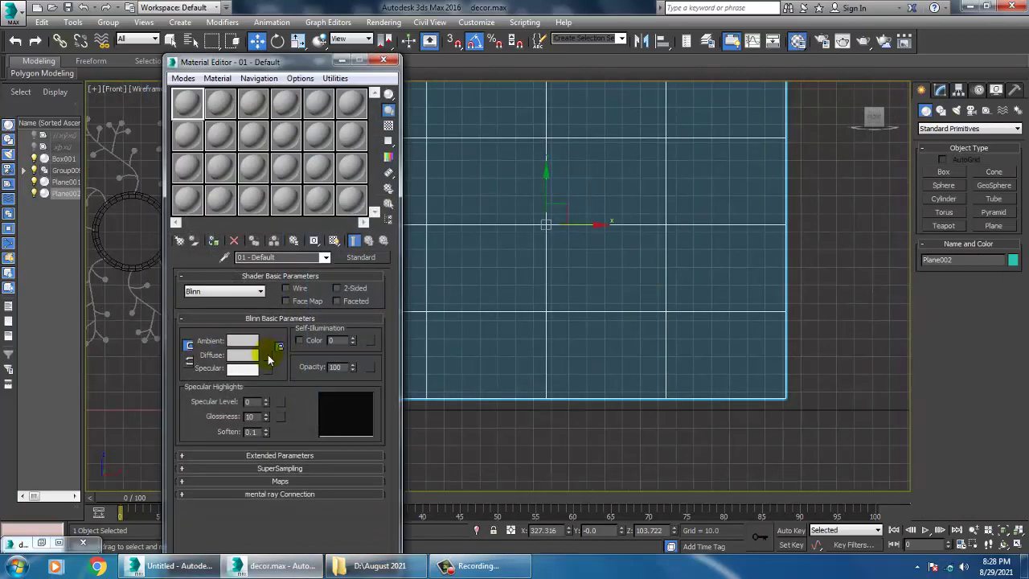
pyautogui.click(359, 268)
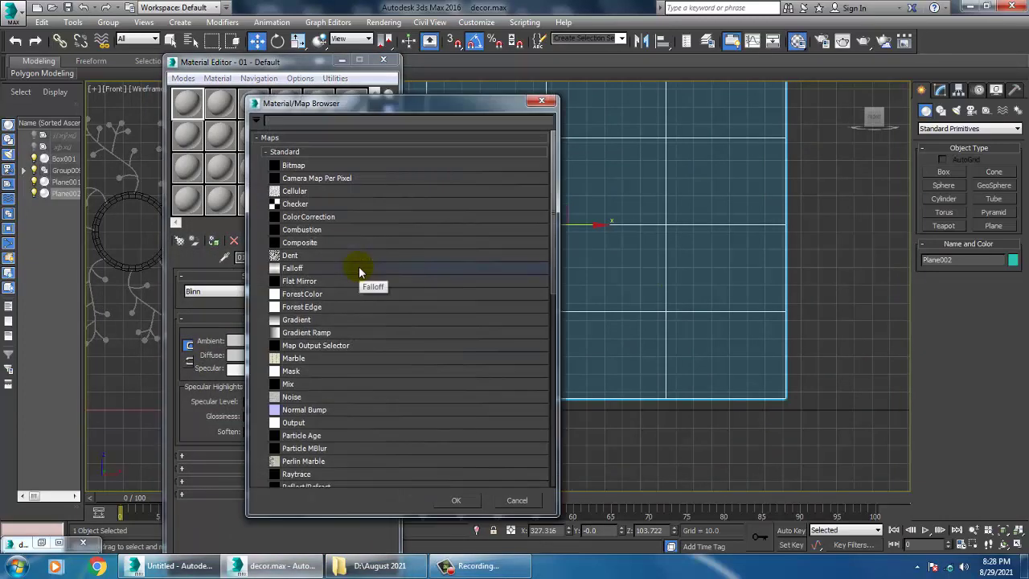
pyautogui.doubleClick(295, 165)
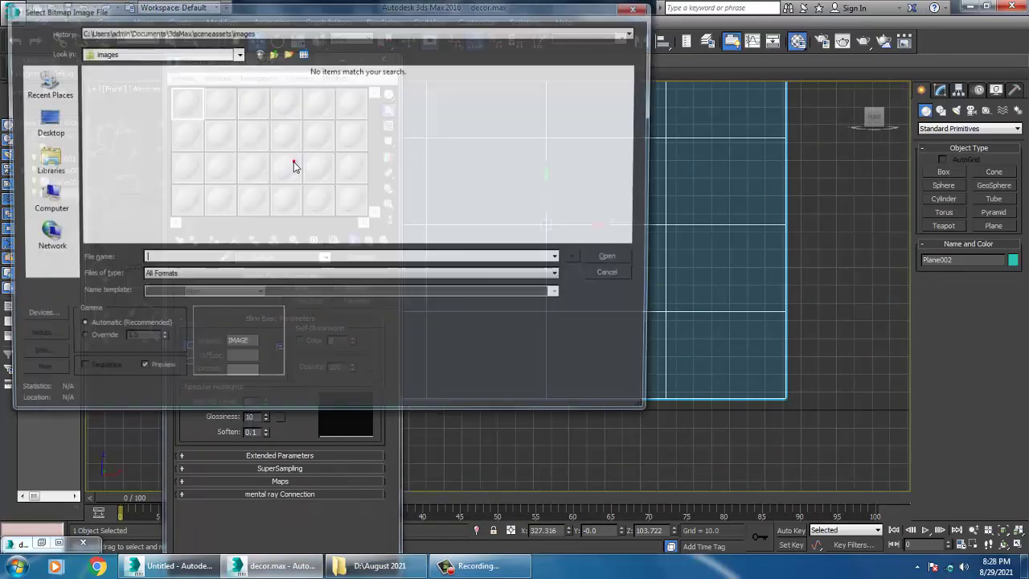
pyautogui.click(44, 197)
pyautogui.doubleClick(289, 94)
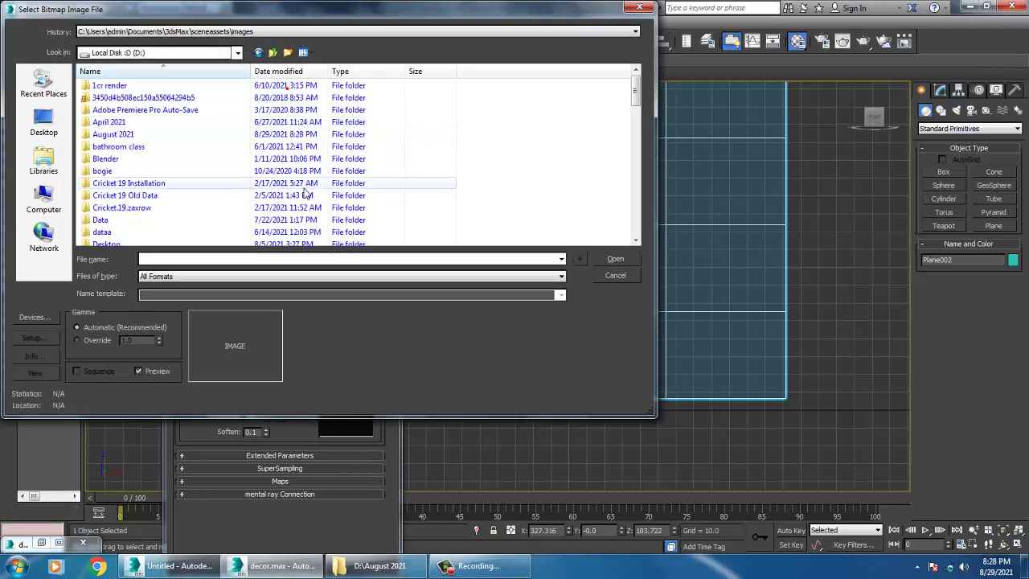
pyautogui.click(303, 187)
pyautogui.write('au')
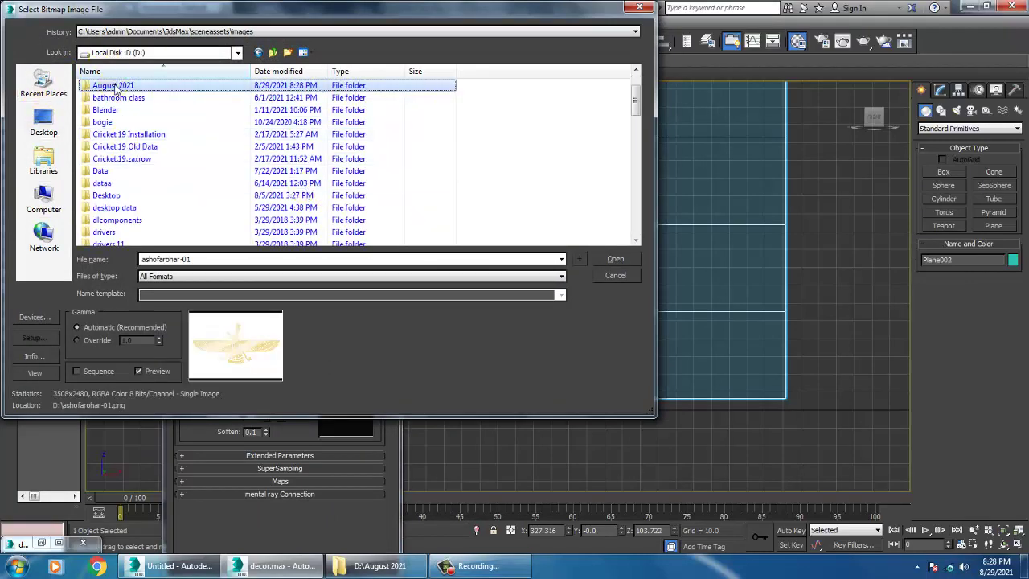
pyautogui.press('Return')
pyautogui.click(394, 117)
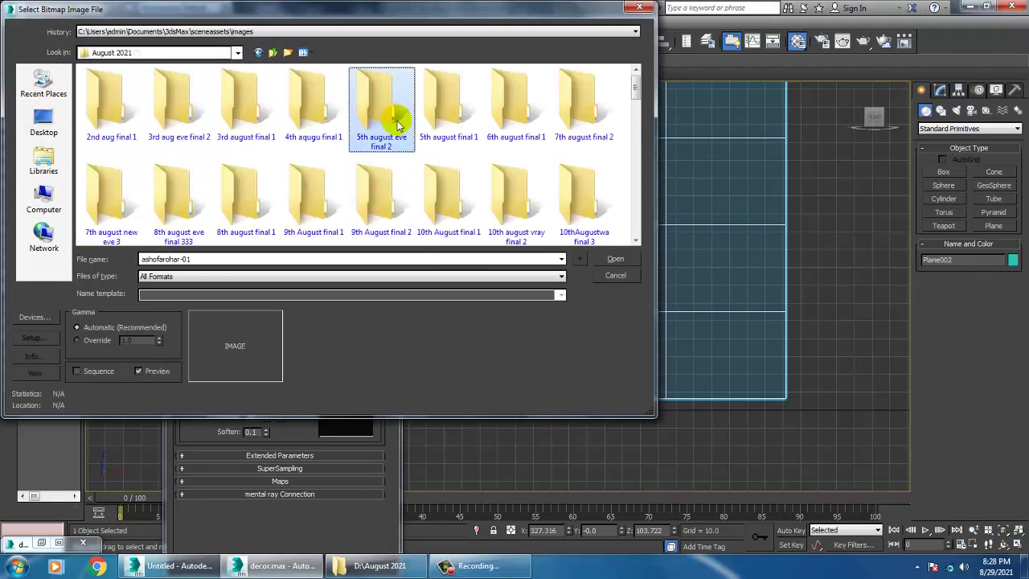
pyautogui.doubleClick(397, 124)
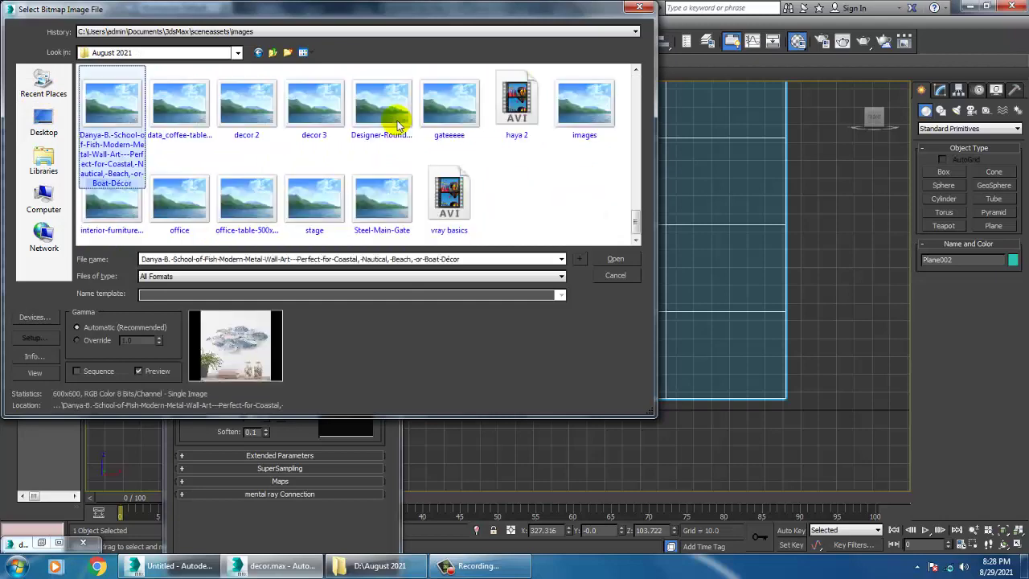
pyautogui.doubleClick(123, 125)
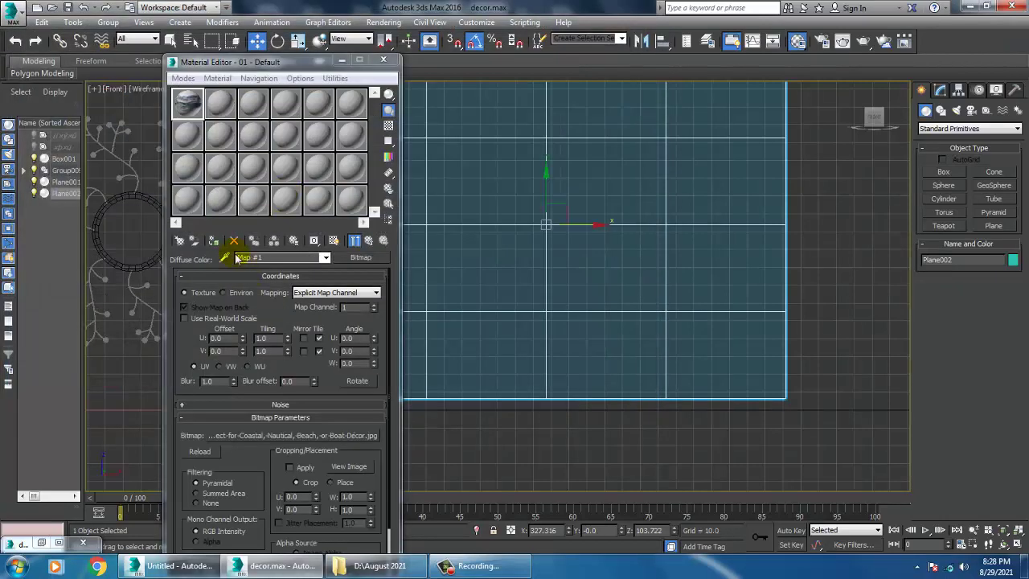
# - Apply the fish image material to the new plane with its texture shown in the viewport, and minimize the Material Editor
pyautogui.moveTo(661, 188); pyautogui.dragTo(708, 240, button='middle')
pyautogui.scroll(5, 686, 237)
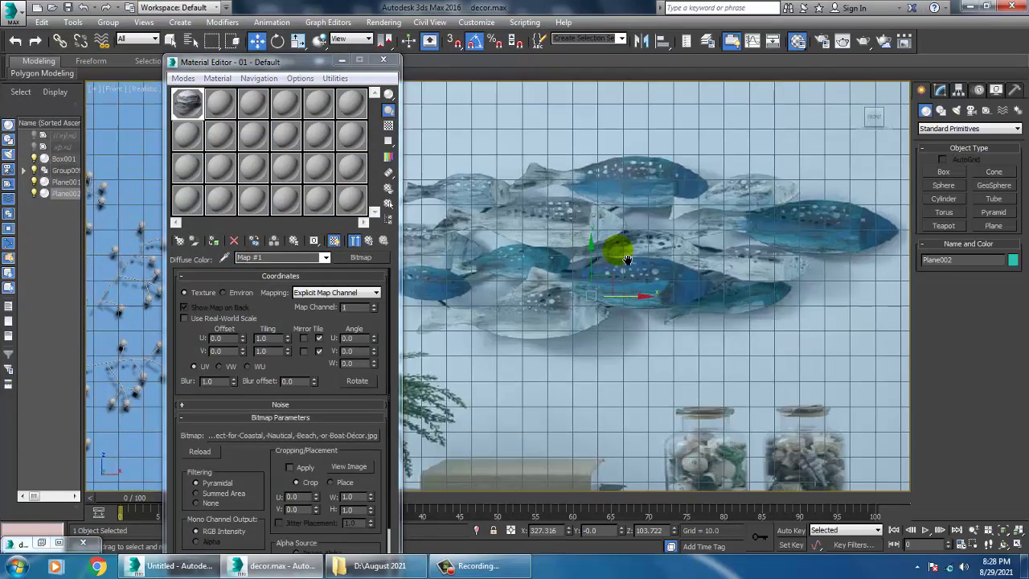
pyautogui.scroll(-4, 689, 255)
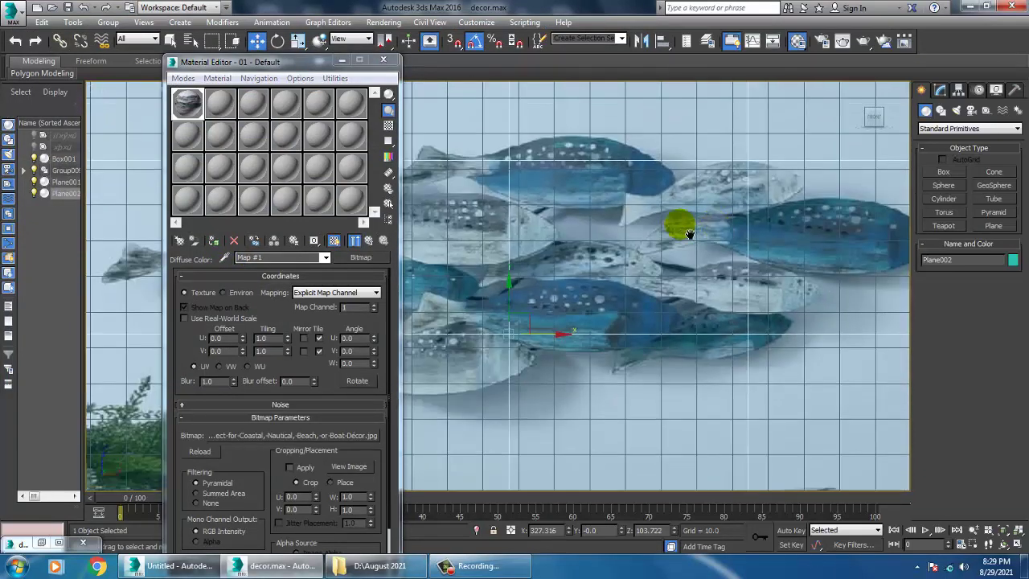
pyautogui.click(343, 59)
# - Set up the Line spline tool at the rightmost blue fish with Enable In Viewport turned off
pyautogui.scroll(2, 689, 244)
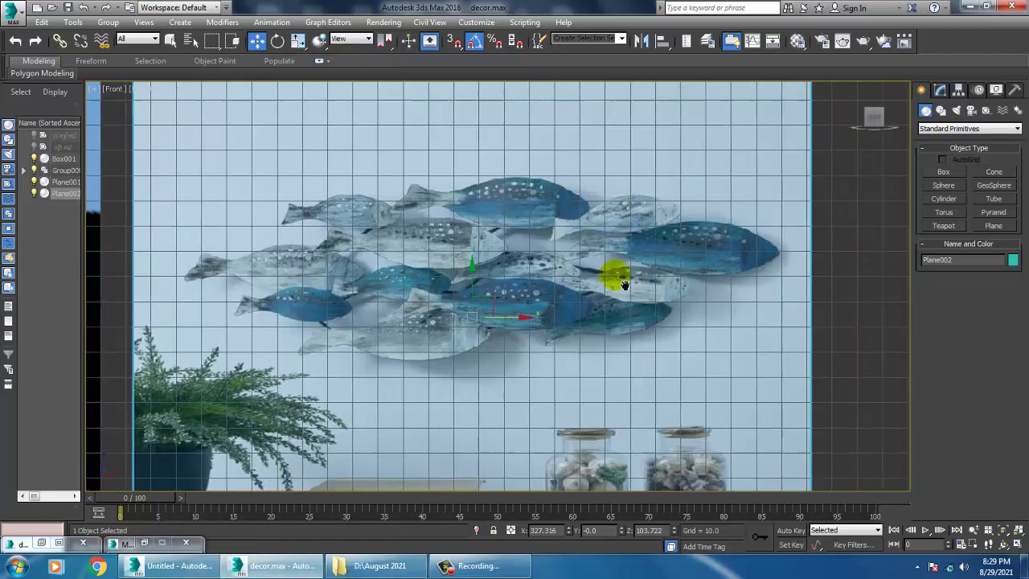
pyautogui.scroll(3, 567, 259)
pyautogui.scroll(-3, 618, 283)
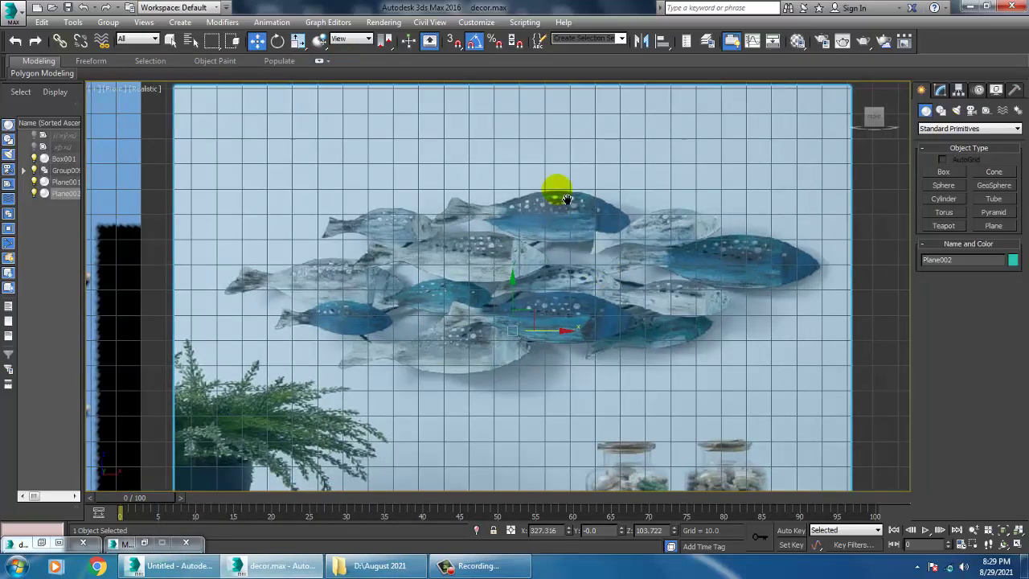
pyautogui.scroll(3, 551, 202)
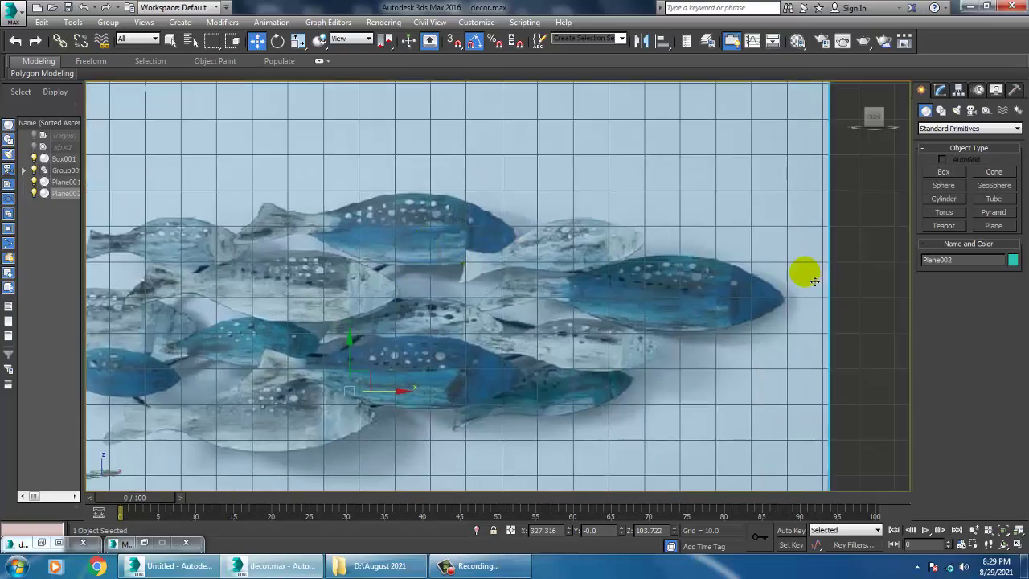
pyautogui.moveTo(815, 281); pyautogui.dragTo(739, 278, button='middle')
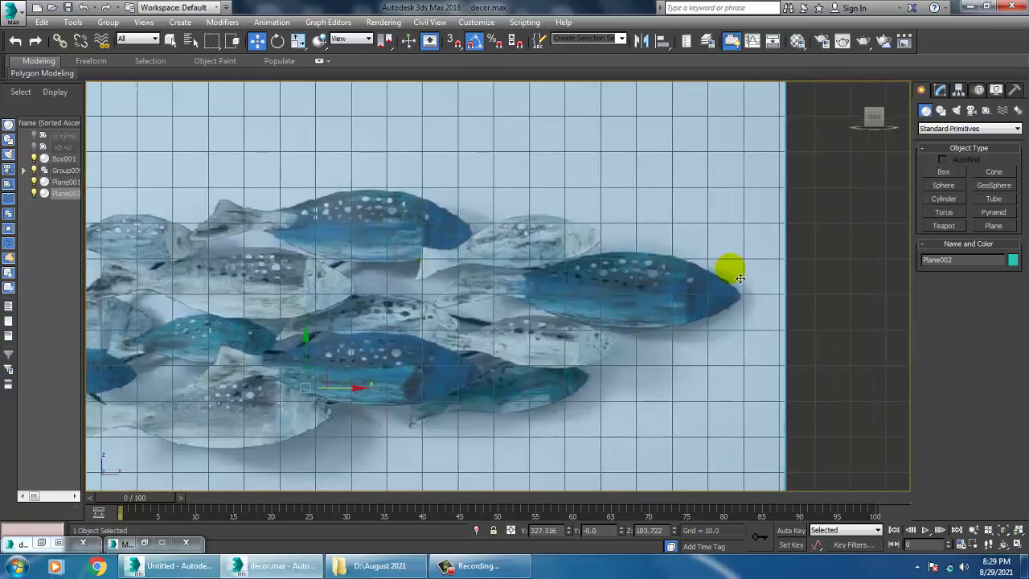
pyautogui.click(944, 110)
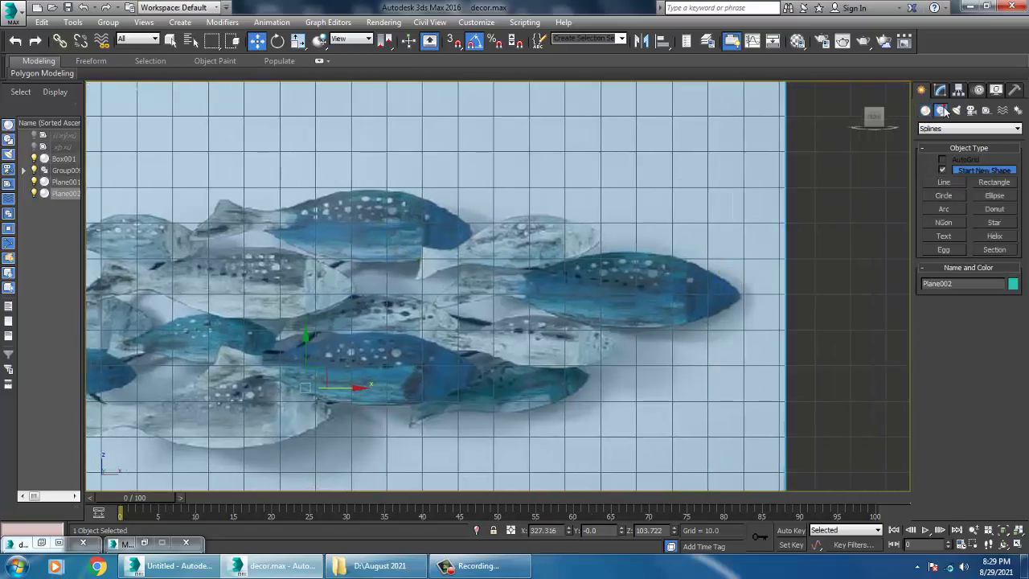
pyautogui.click(946, 182)
pyautogui.scroll(4, 698, 220)
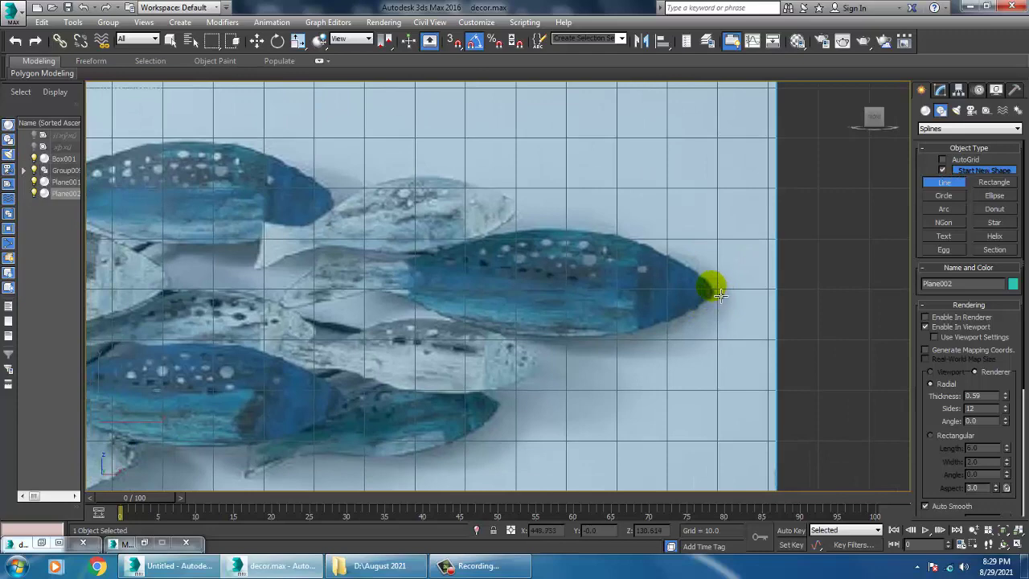
pyautogui.click(714, 288)
pyautogui.rightClick(583, 238)
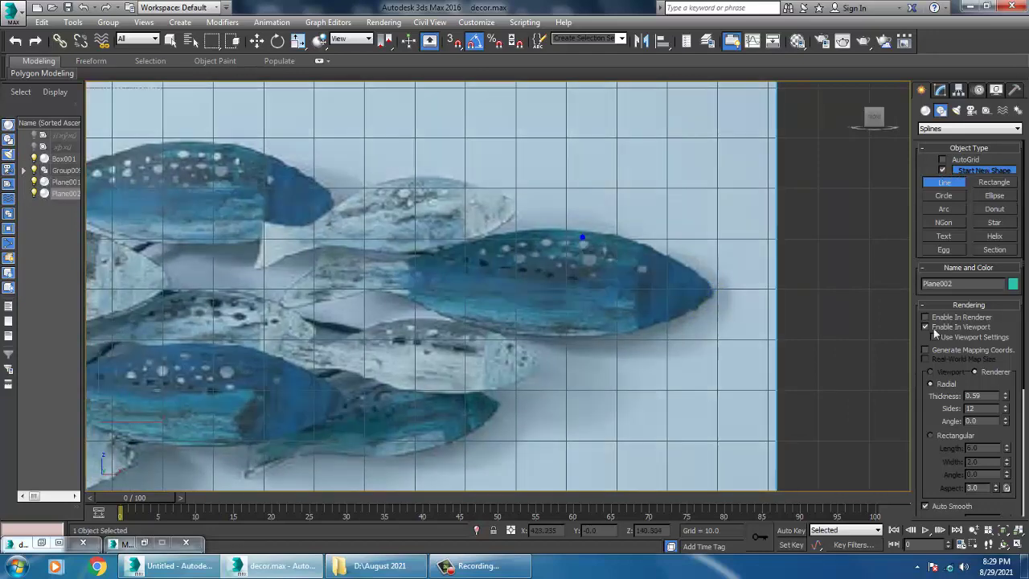
# - Trace the rightmost blue fish, including its tail, with a curved line and close the spline at the nose
pyautogui.click(710, 284)
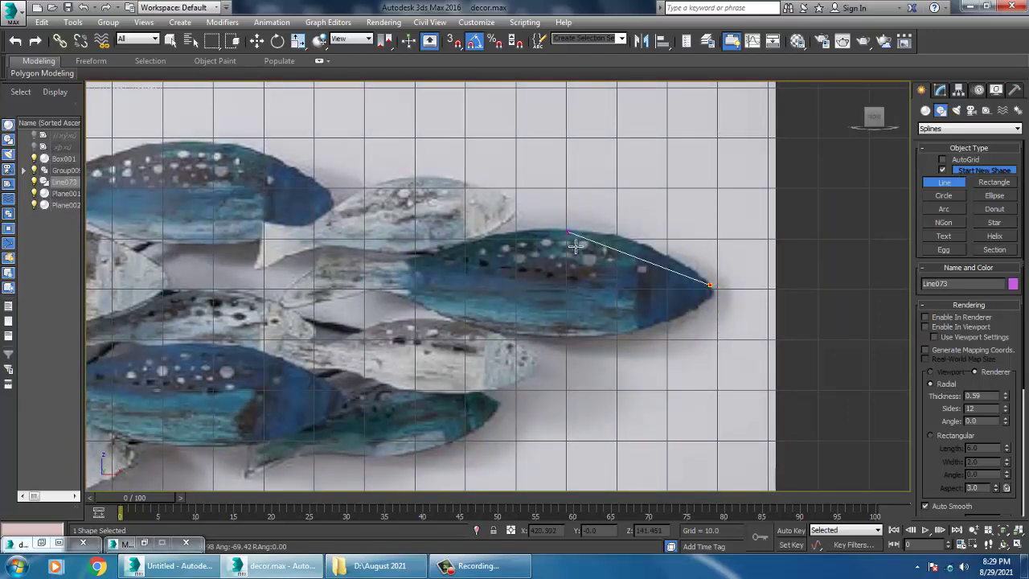
pyautogui.moveTo(507, 235); pyautogui.dragTo(500, 233)
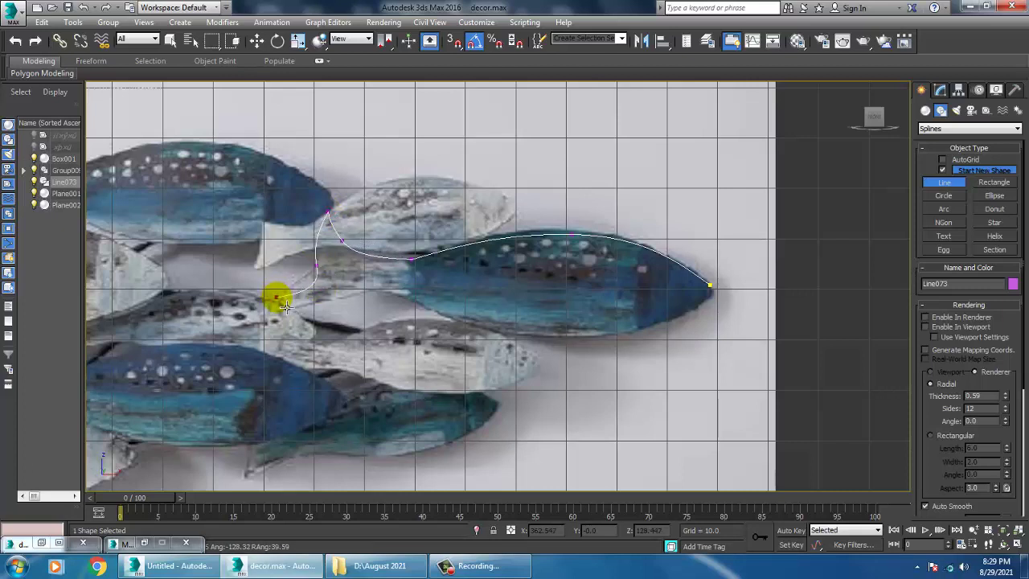
pyautogui.press('BackSpace')
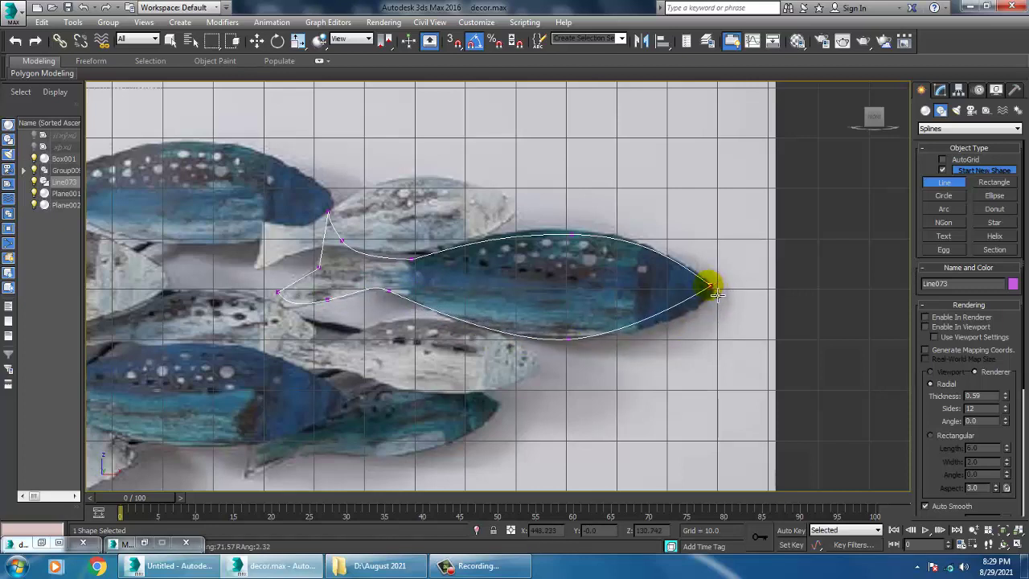
pyautogui.click(716, 294)
pyautogui.click(486, 328)
pyautogui.rightClick(488, 330)
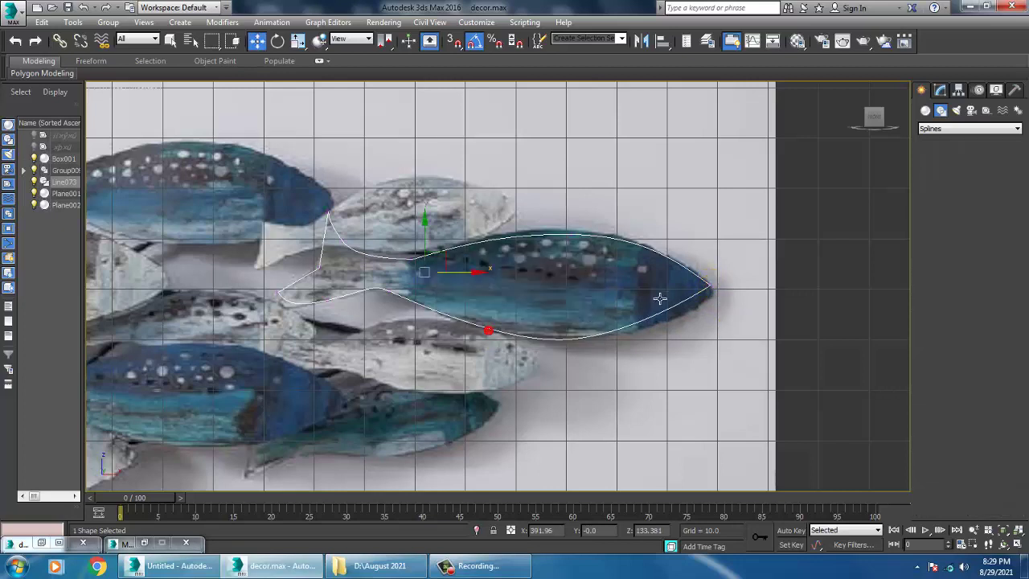
# - Edit the outline's vertices to fit the belly curve and the nose tip to the reference fish
pyautogui.moveTo(728, 305); pyautogui.dragTo(694, 298, button='middle')
pyautogui.press('1')
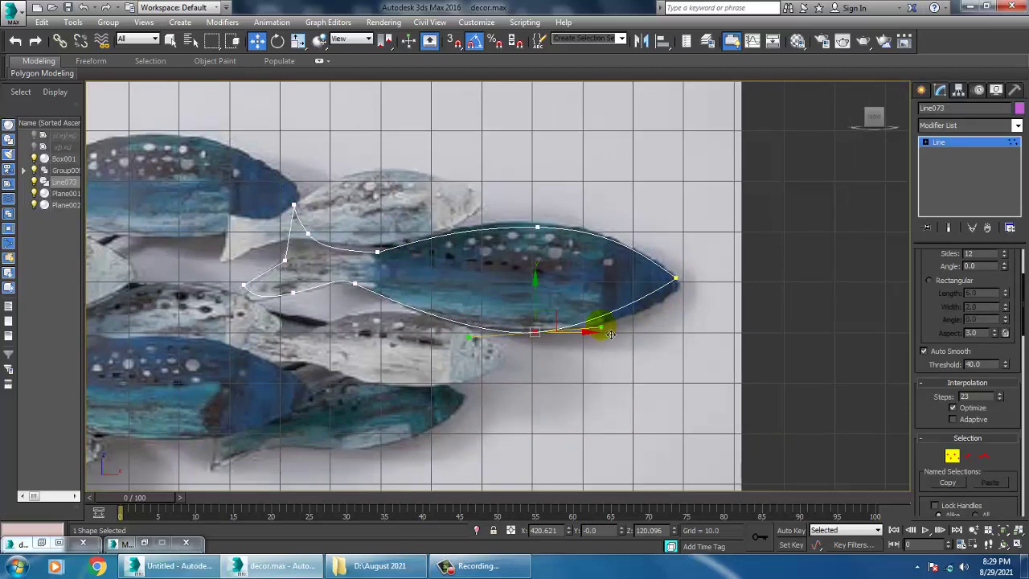
pyautogui.moveTo(611, 334); pyautogui.dragTo(650, 341)
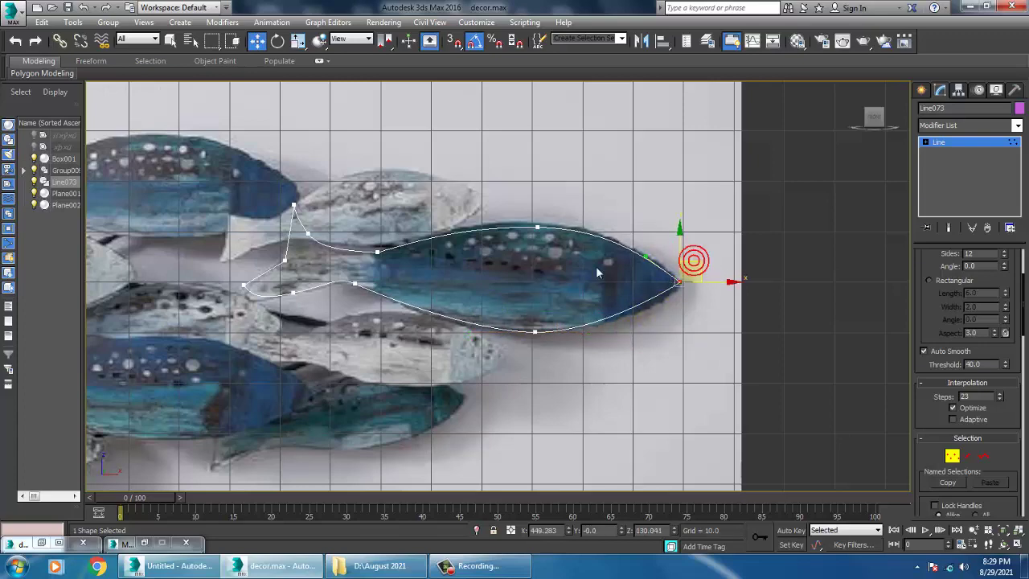
# - Adjust the vertices around the tail, tail joint and upper back so the outline follows the reference fish
pyautogui.scroll(4, 361, 322)
pyautogui.moveTo(441, 236); pyautogui.dragTo(446, 281, button='middle')
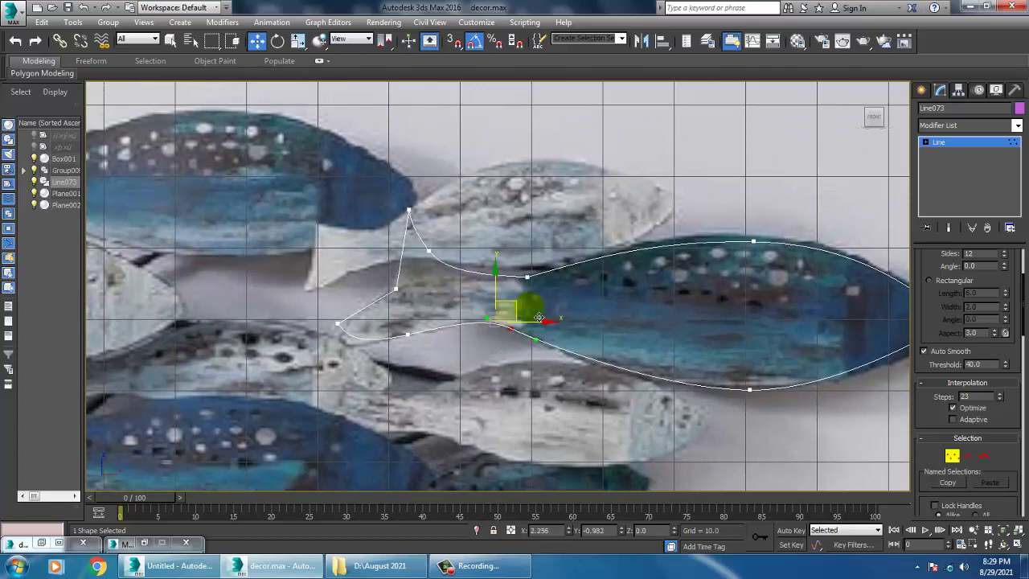
pyautogui.moveTo(356, 294); pyautogui.dragTo(370, 313, button='middle')
pyautogui.click(409, 307)
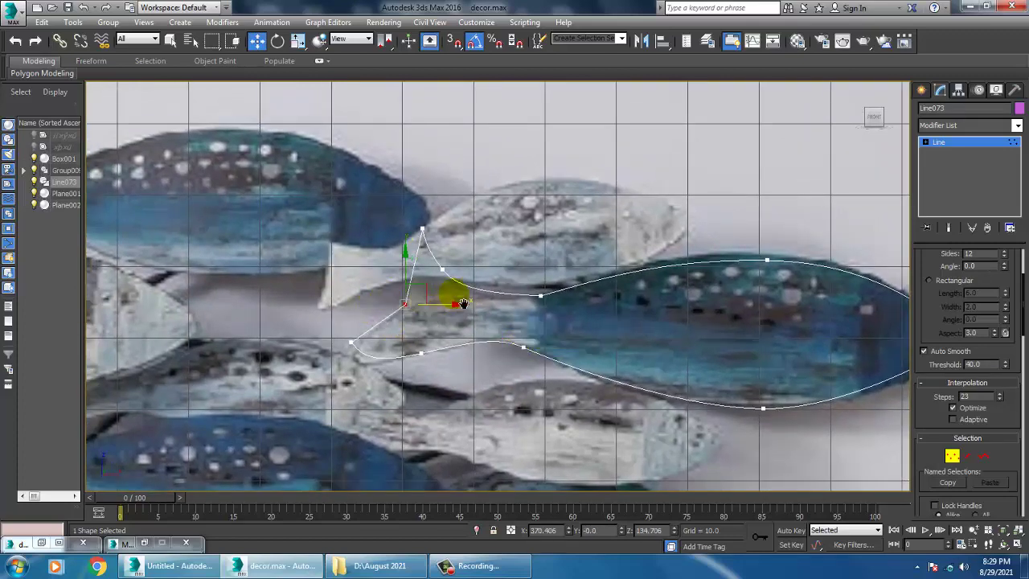
pyautogui.moveTo(464, 304); pyautogui.dragTo(462, 295, button='middle')
pyautogui.click(539, 287)
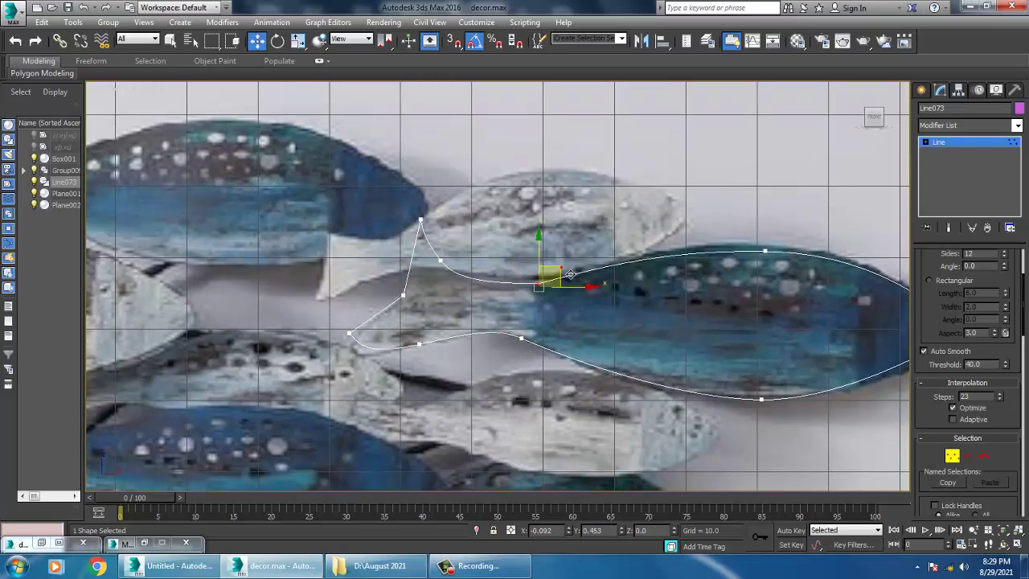
pyautogui.moveTo(569, 274); pyautogui.dragTo(519, 271, button='middle')
pyautogui.click(714, 248)
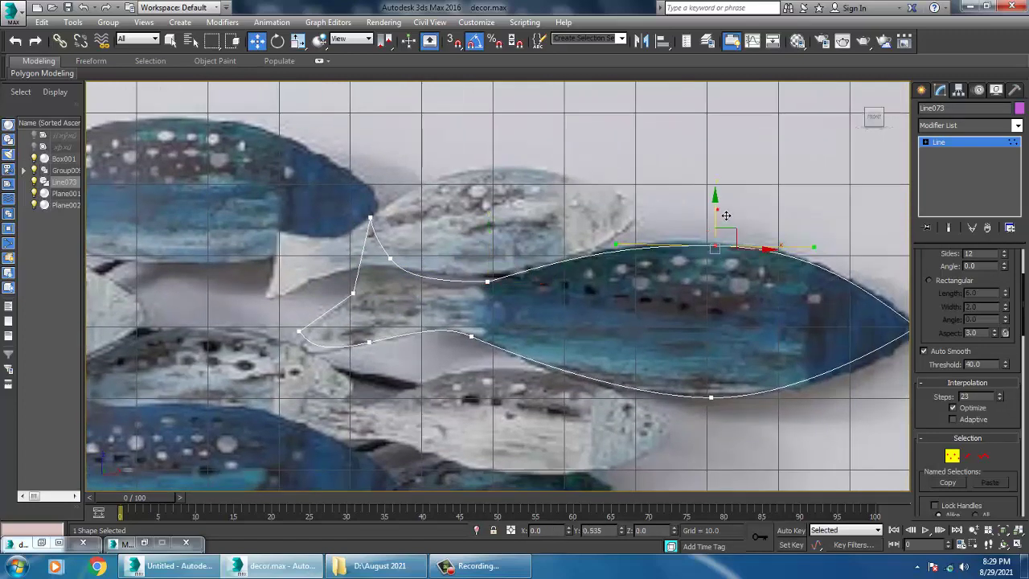
pyautogui.scroll(-2, 724, 241)
# - Refine the outline with an extra vertex on the lower edge near the head and move it to match the reference
pyautogui.rightClick(773, 310)
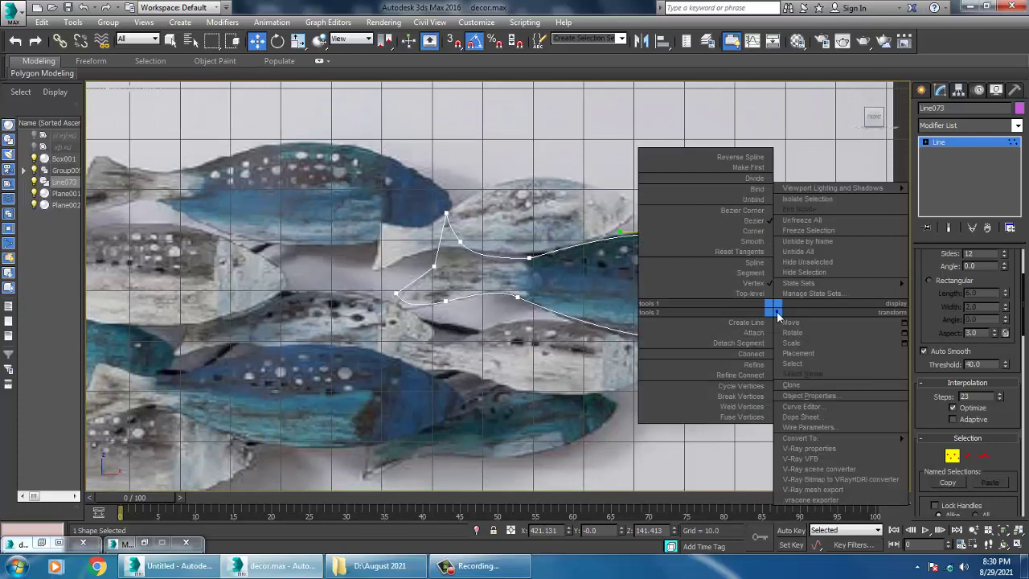
pyautogui.click(758, 362)
pyautogui.press('w')
pyautogui.scroll(2, 772, 337)
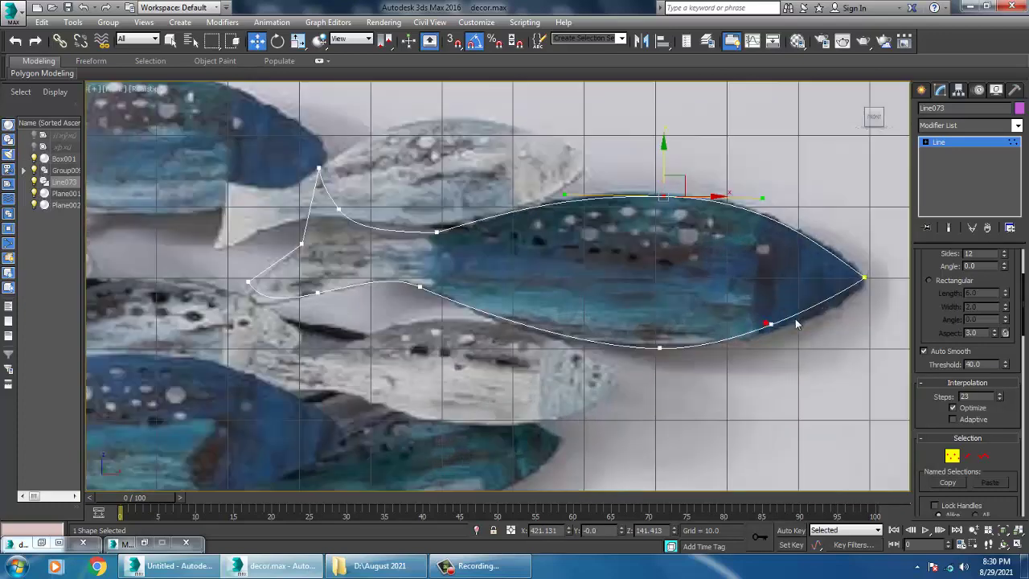
pyautogui.moveTo(784, 317); pyautogui.dragTo(682, 313, button='middle')
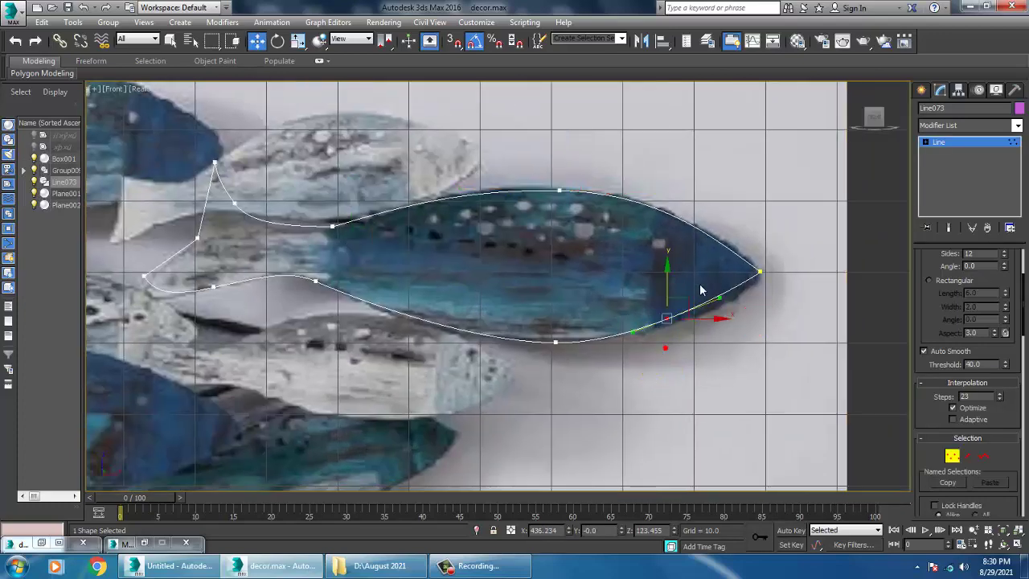
pyautogui.moveTo(696, 310); pyautogui.dragTo(702, 311)
pyautogui.scroll(-2, 602, 272)
pyautogui.moveTo(602, 275); pyautogui.dragTo(623, 295, button='middle')
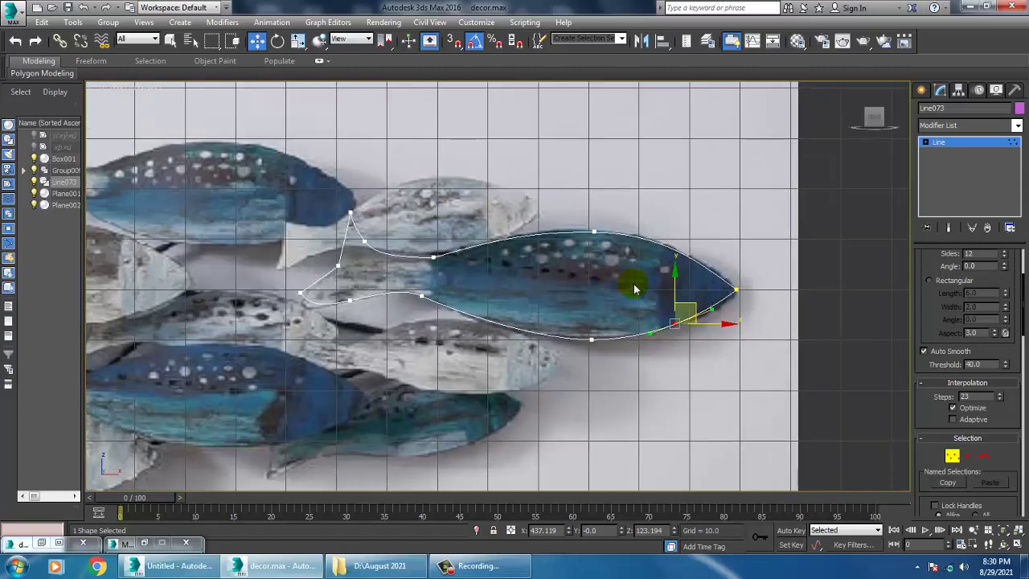
# - Add an Extrude modifier to the closed fish outline and view the shape at an angle in perspective
pyautogui.scroll(-5, 634, 290)
pyautogui.scroll(5, 506, 289)
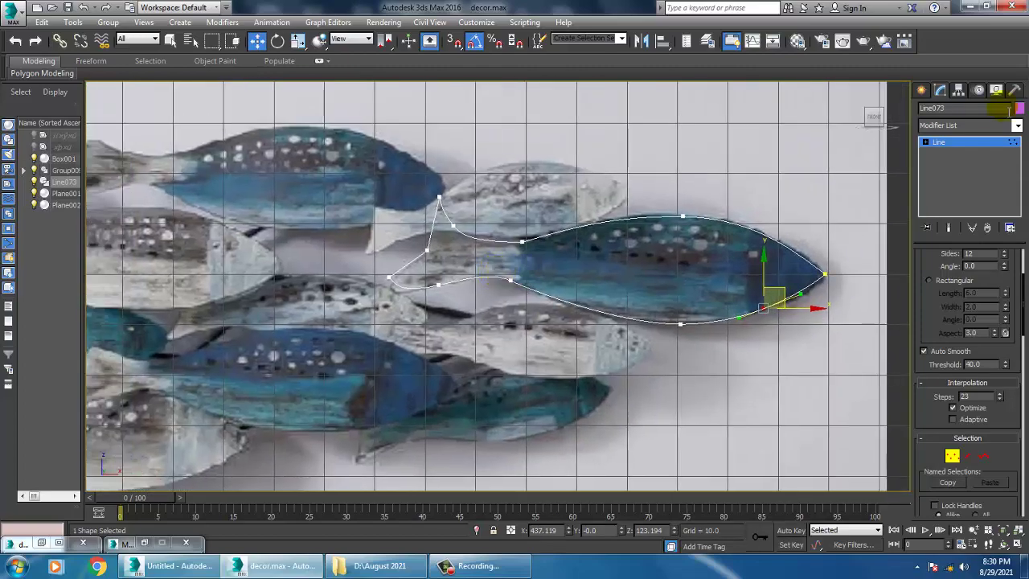
pyautogui.click(969, 126)
pyautogui.scroll(-8, 969, 229)
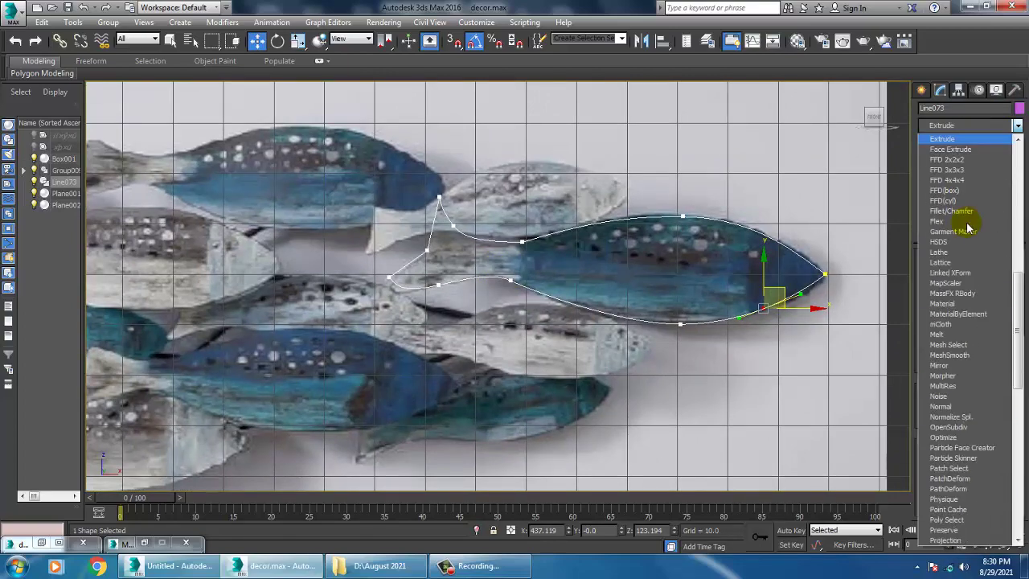
pyautogui.click(942, 138)
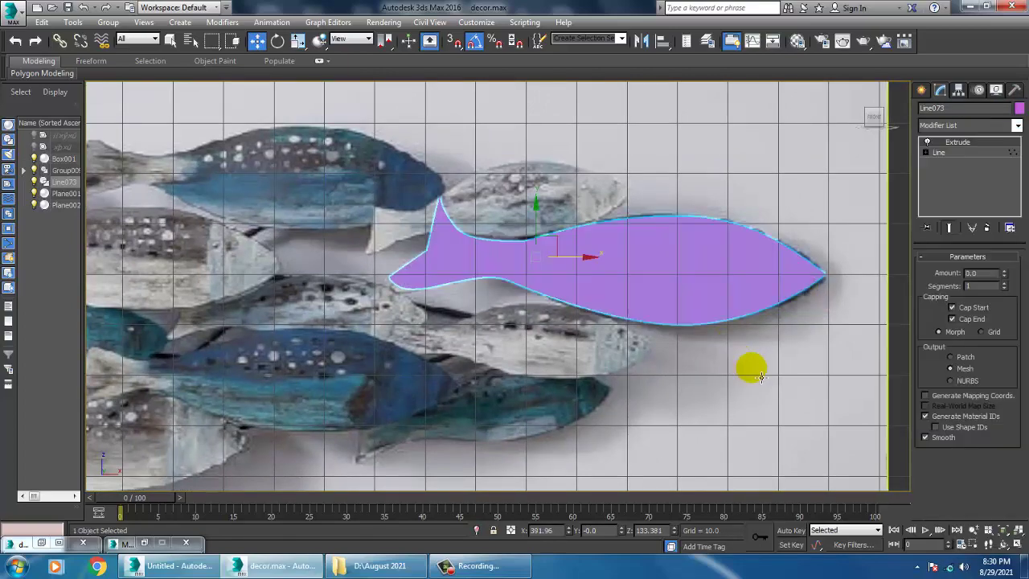
pyautogui.press('p')
pyautogui.press('z')
pyautogui.keyDown('alt'); pyautogui.moveTo(707, 319); pyautogui.dragTo(857, 287, button='middle'); pyautogui.keyUp('alt')
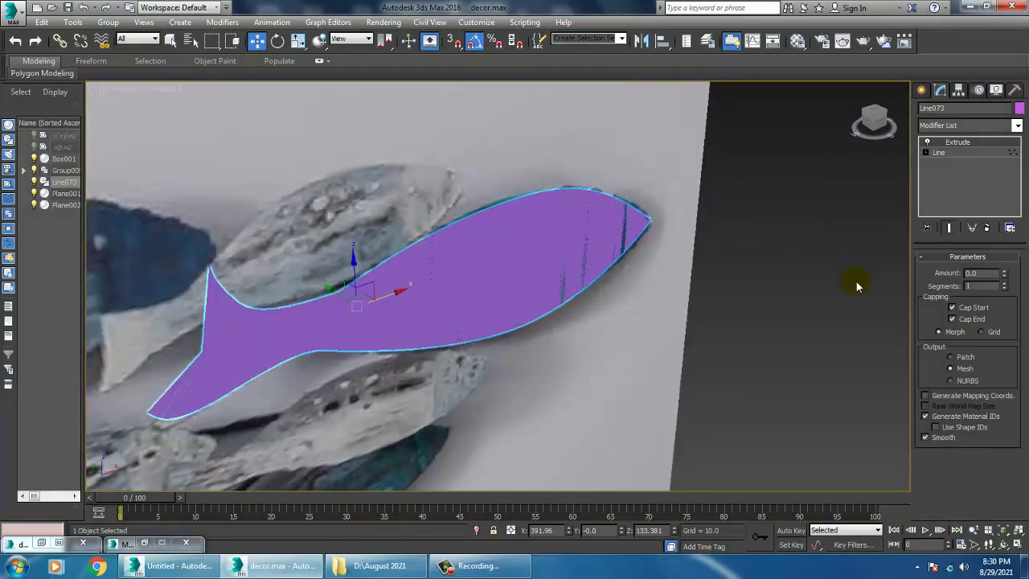
# - Set the fish's Extrude amount to 3.0
pyautogui.click(1003, 274)
pyautogui.click(1003, 276)
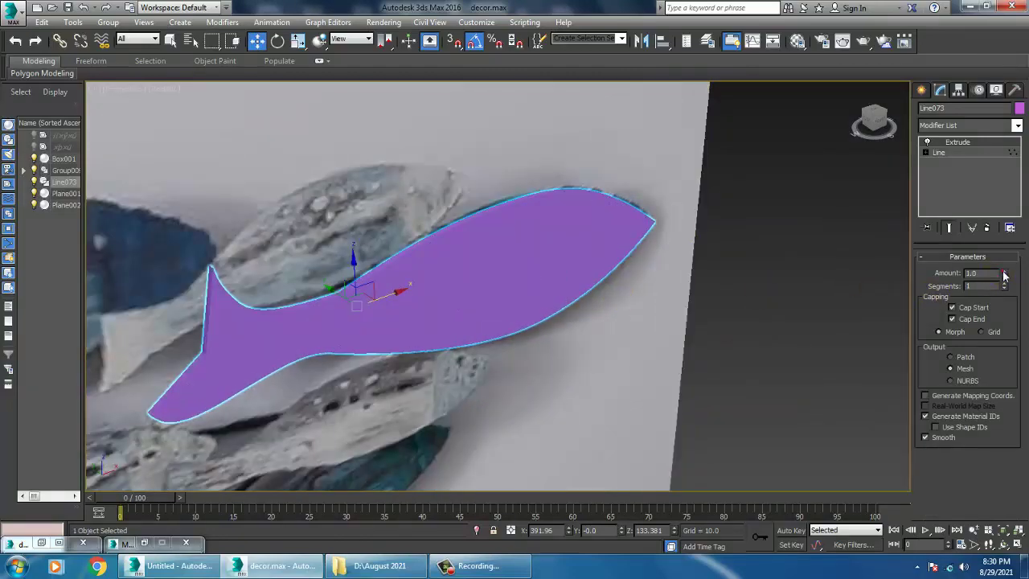
pyautogui.keyDown('alt'); pyautogui.moveTo(380, 309); pyautogui.dragTo(387, 314, button='middle'); pyautogui.keyUp('alt')
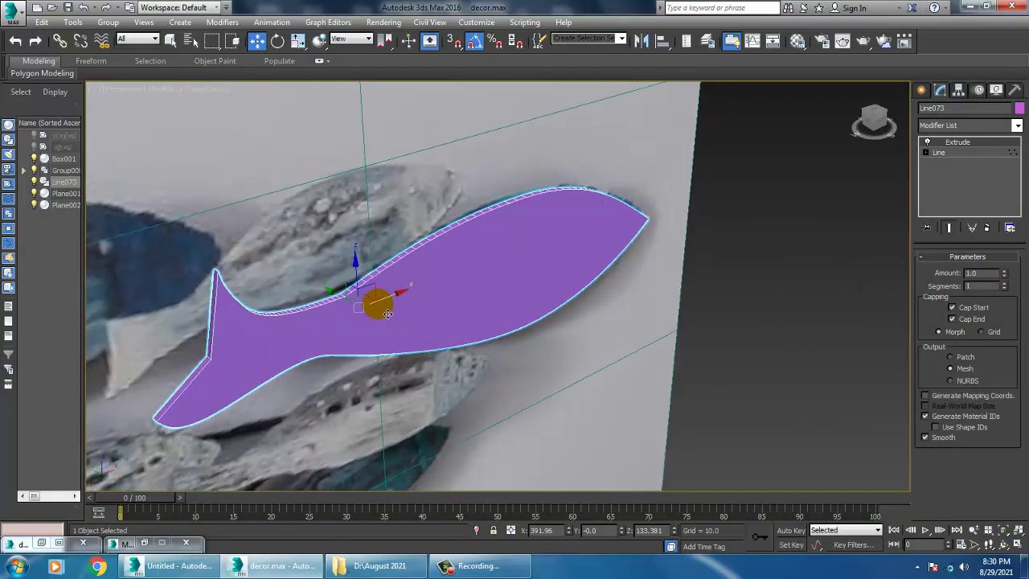
pyautogui.click(1004, 273)
pyautogui.keyDown('alt'); pyautogui.moveTo(445, 310); pyautogui.dragTo(528, 308, button='middle'); pyautogui.keyUp('alt')
pyautogui.click(1004, 277)
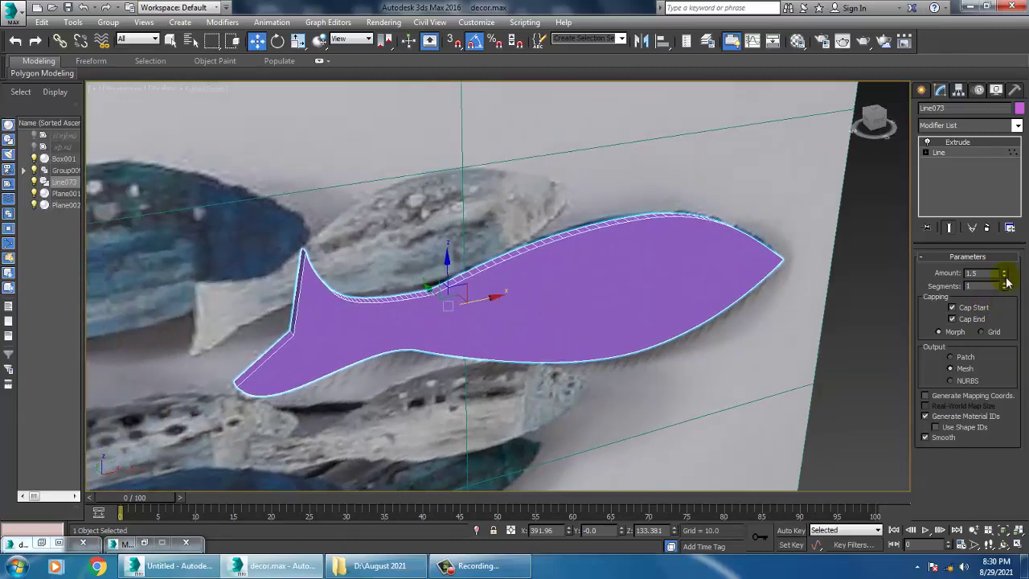
pyautogui.click(1005, 274)
pyautogui.click(1005, 274)
pyautogui.click(1004, 274)
pyautogui.keyDown('alt'); pyautogui.moveTo(652, 287); pyautogui.dragTo(662, 292, button='middle'); pyautogui.keyUp('alt')
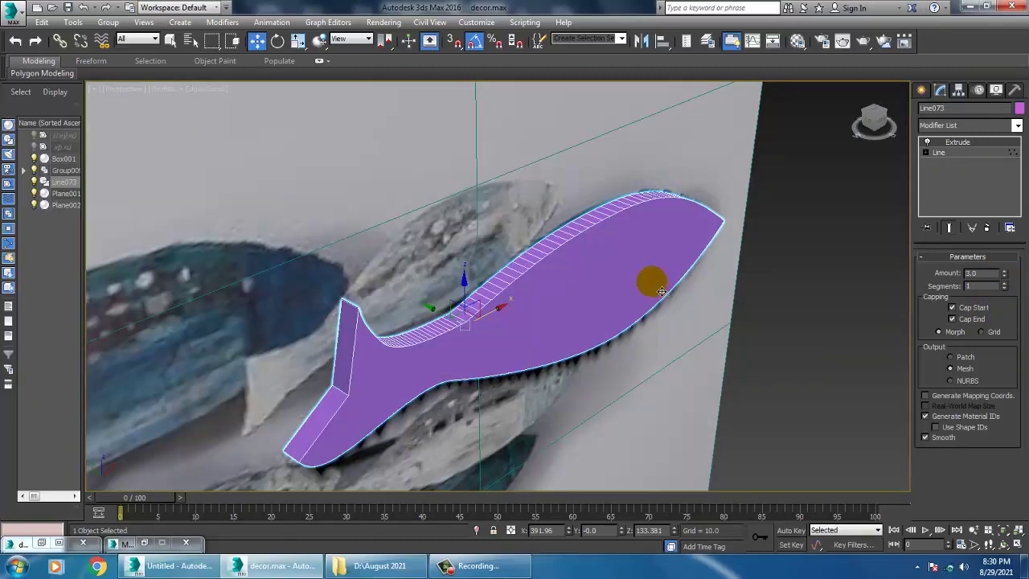
# - Move the extruded fish forward off the reference plane to Y -8.301 and convert it to an Editable Poly
pyautogui.click(460, 322)
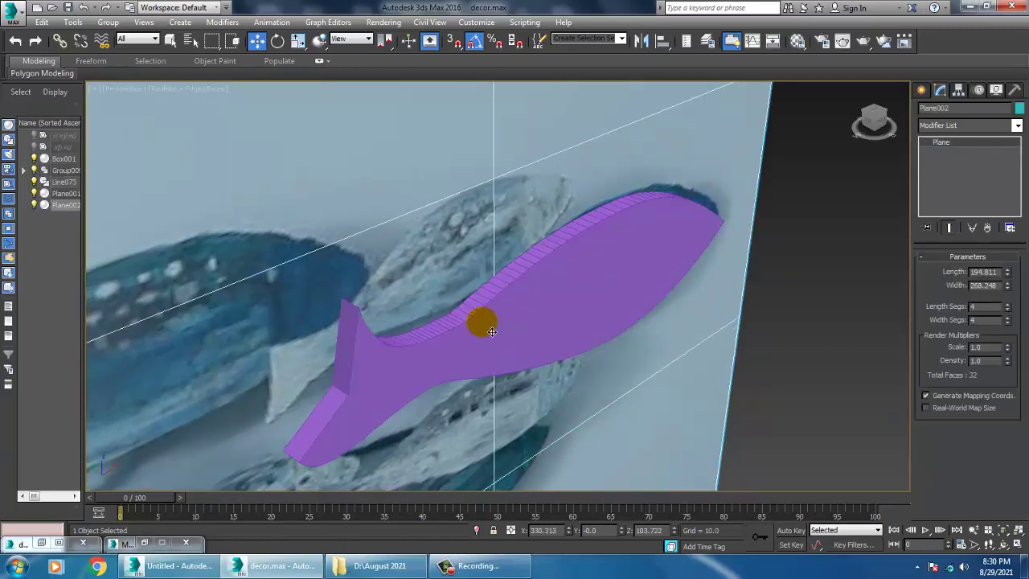
pyautogui.click(488, 330)
pyautogui.moveTo(447, 321); pyautogui.dragTo(505, 336)
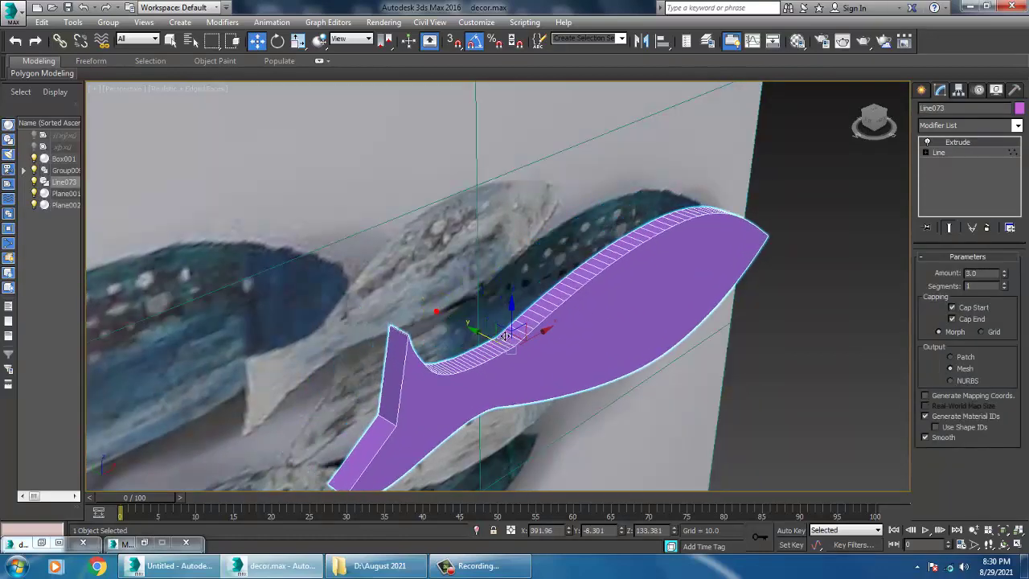
pyautogui.rightClick(591, 305)
pyautogui.moveTo(658, 424)
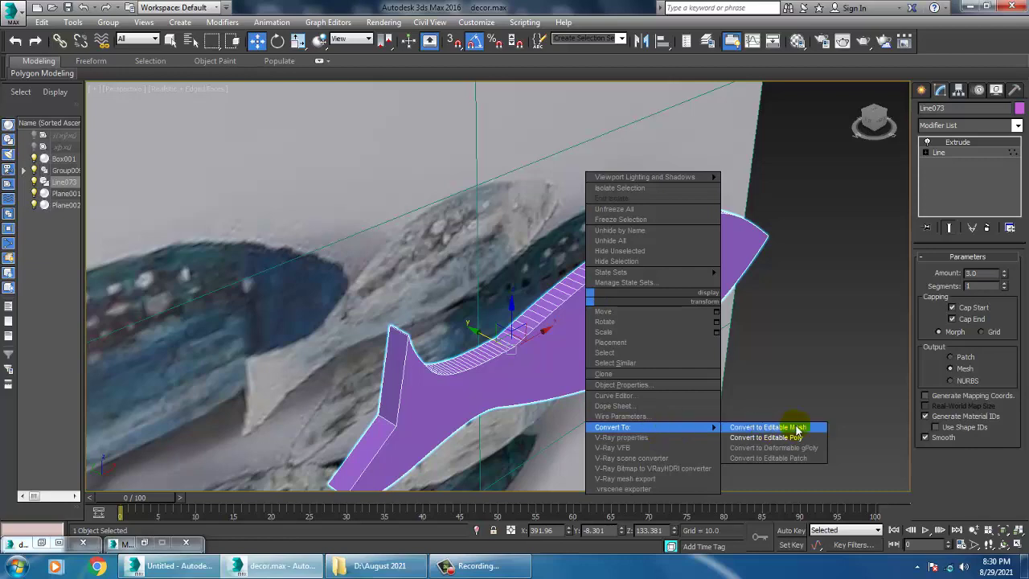
pyautogui.click(768, 434)
# - Isolate the fish, select its front and back faces and convert that selection to their outline edges
pyautogui.click(951, 278)
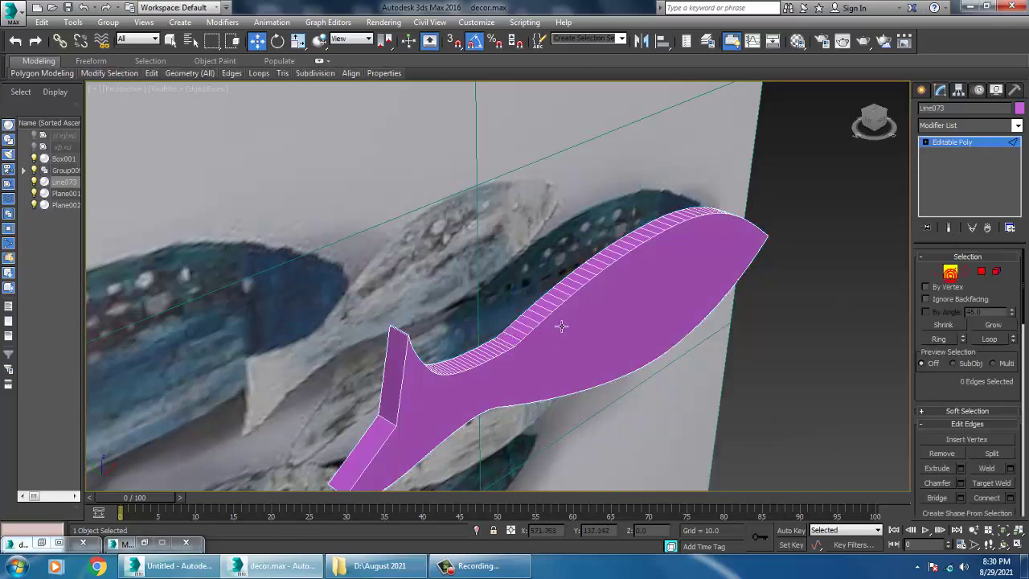
pyautogui.click(546, 304)
pyautogui.hotkey('alt', 'w')
pyautogui.moveTo(763, 239); pyautogui.dragTo(717, 245, button='middle')
pyautogui.hotkey('alt', 'w')
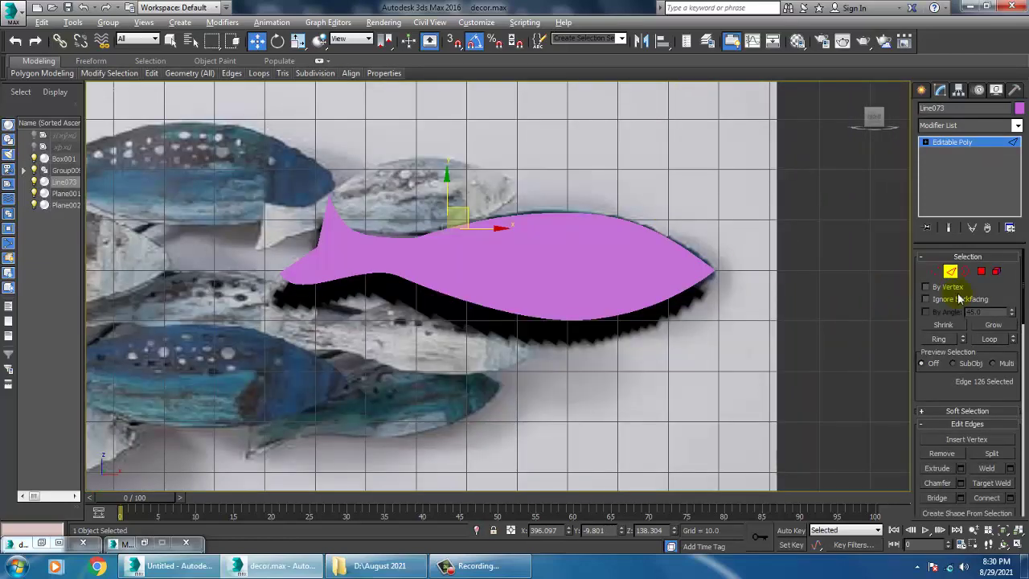
pyautogui.click(980, 274)
pyautogui.click(537, 267)
pyautogui.hotkey('alt', 'w')
pyautogui.hotkey('alt', 'w')
pyautogui.moveTo(784, 375); pyautogui.dragTo(669, 348, button='middle')
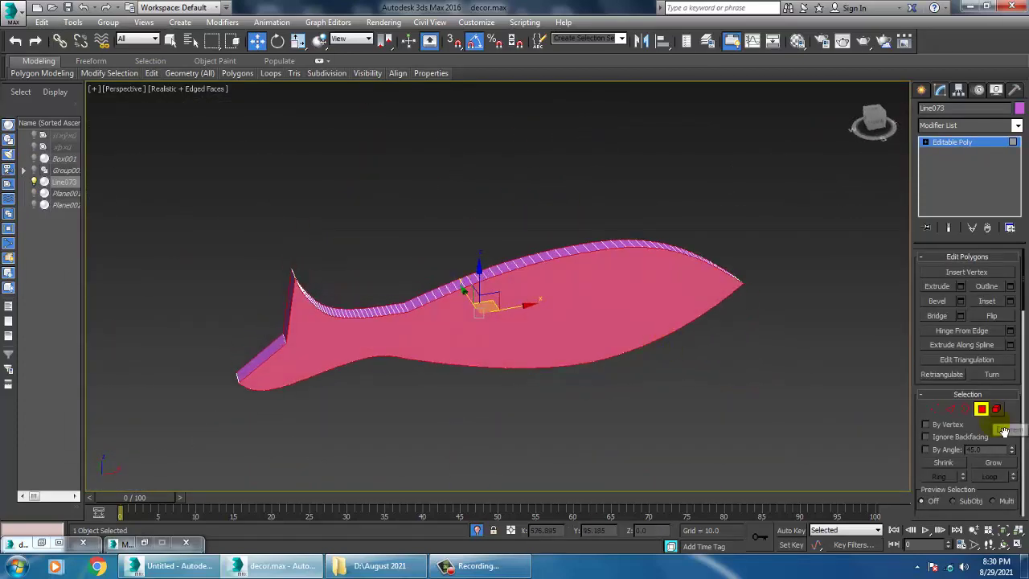
pyautogui.keyDown('ctrl'); pyautogui.click(950, 410); pyautogui.keyUp('ctrl')
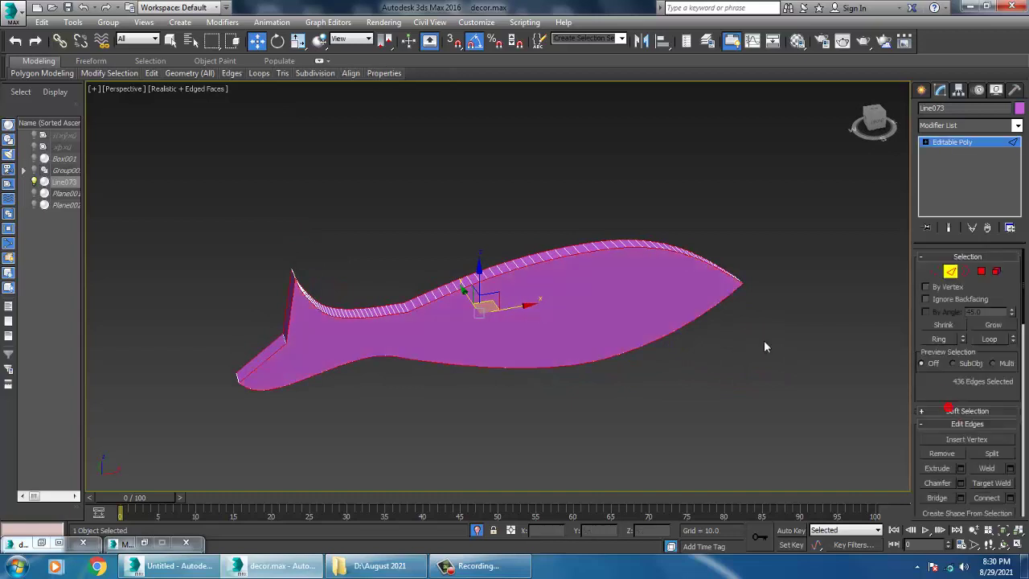
# - Chamfer the selected outline edges by 1.0 with 2 segments
pyautogui.click(960, 483)
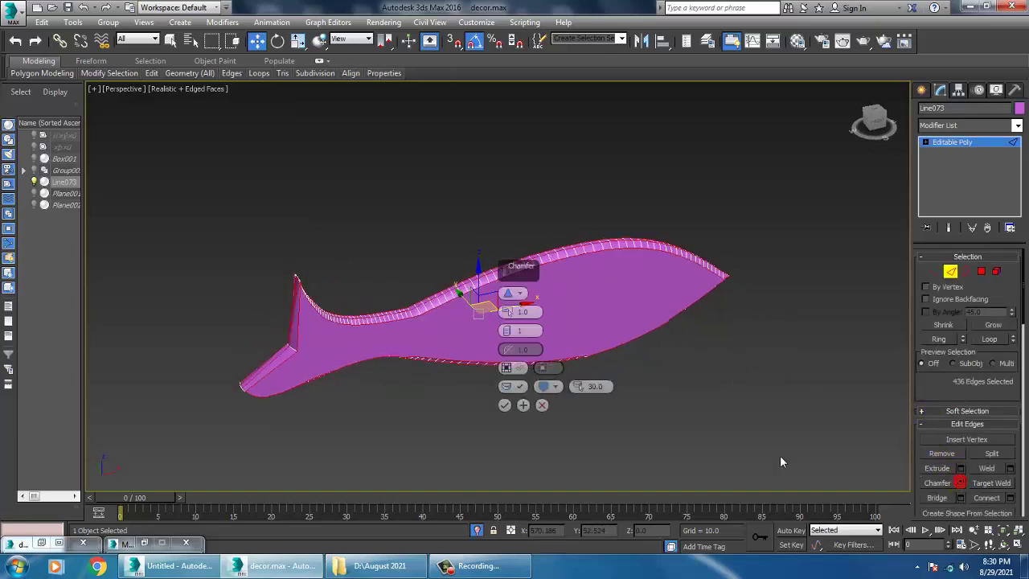
pyautogui.click(507, 328)
pyautogui.click(507, 328)
pyautogui.click(506, 333)
pyautogui.keyDown('alt'); pyautogui.moveTo(675, 341); pyautogui.dragTo(711, 334, button='middle'); pyautogui.keyUp('alt')
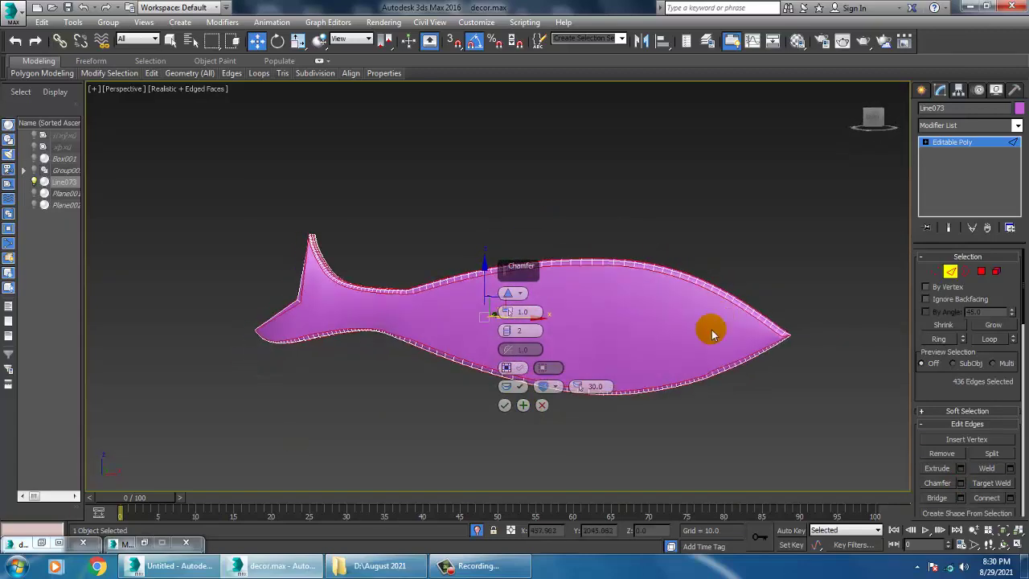
pyautogui.click(504, 406)
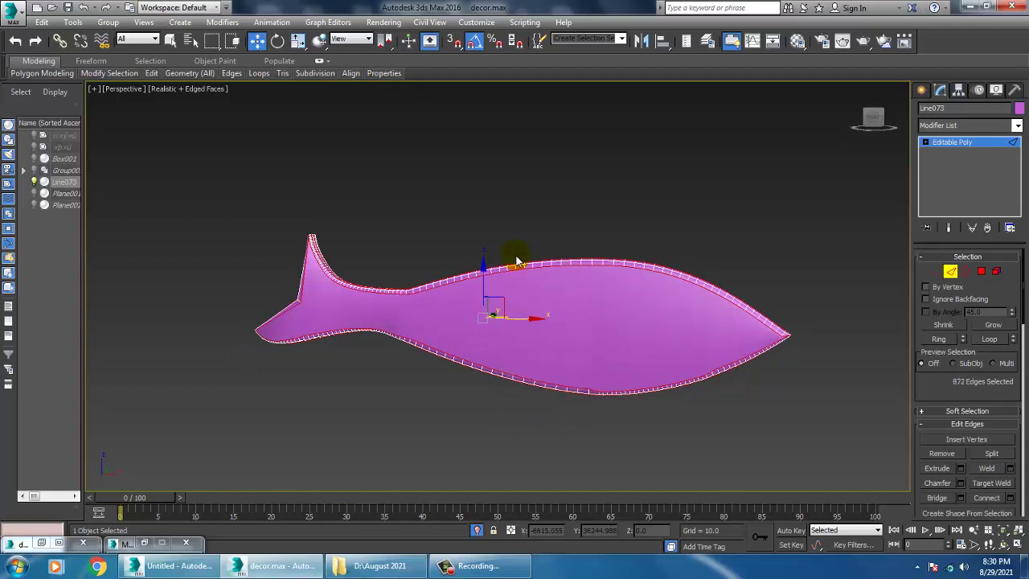
# - End the isolation, leave edge editing and show the fish over the reference image in the front view
pyautogui.rightClick(557, 186)
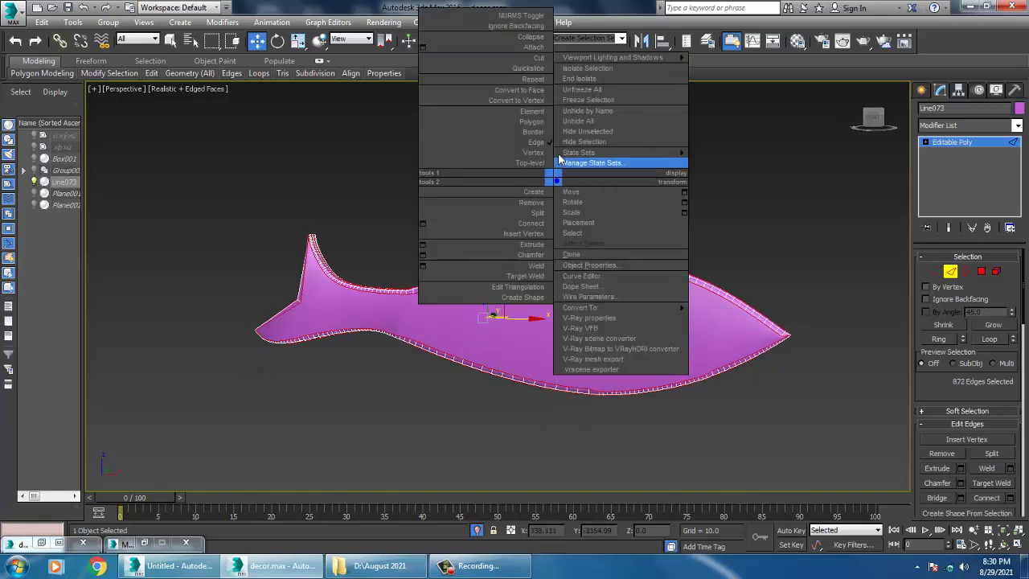
pyautogui.click(575, 78)
pyautogui.click(988, 145)
pyautogui.hotkey('alt', 'w')
pyautogui.middleClick(784, 223)
pyautogui.hotkey('alt', 'w')
pyautogui.moveTo(784, 223); pyautogui.dragTo(672, 279, button='middle')
pyautogui.scroll(-4, 780, 234)
pyautogui.scroll(2, 672, 280)
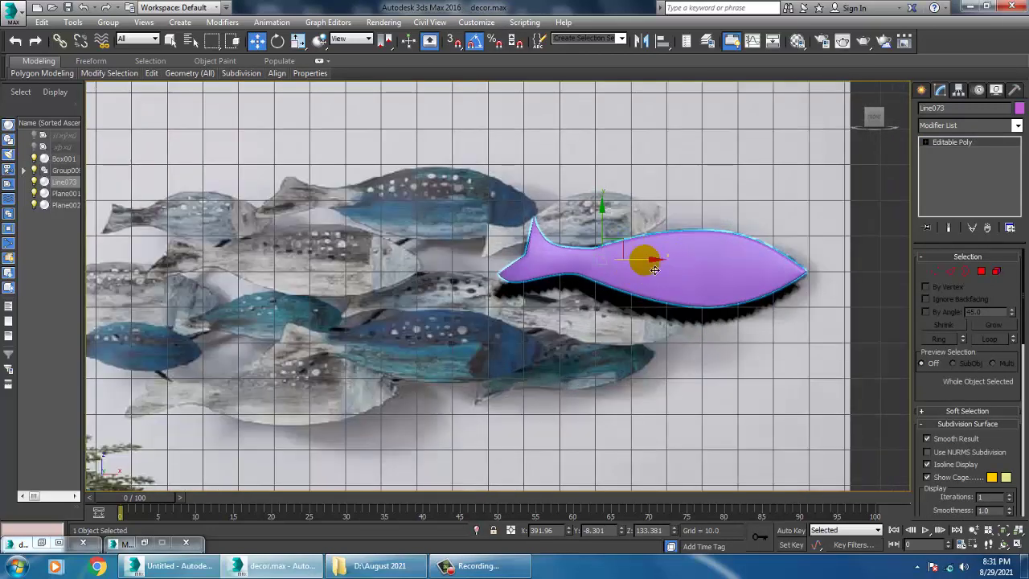
# - Copy the fish leftward within its row, and copy that duplicate up over the large blue fish in the top row
pyautogui.moveTo(649, 300)
pyautogui.keyDown('shift'); pyautogui.mouseDown()
pyautogui.moveTo(321, 301)
pyautogui.moveTo(267, 290)
pyautogui.mouseUp(); pyautogui.keyUp('shift')
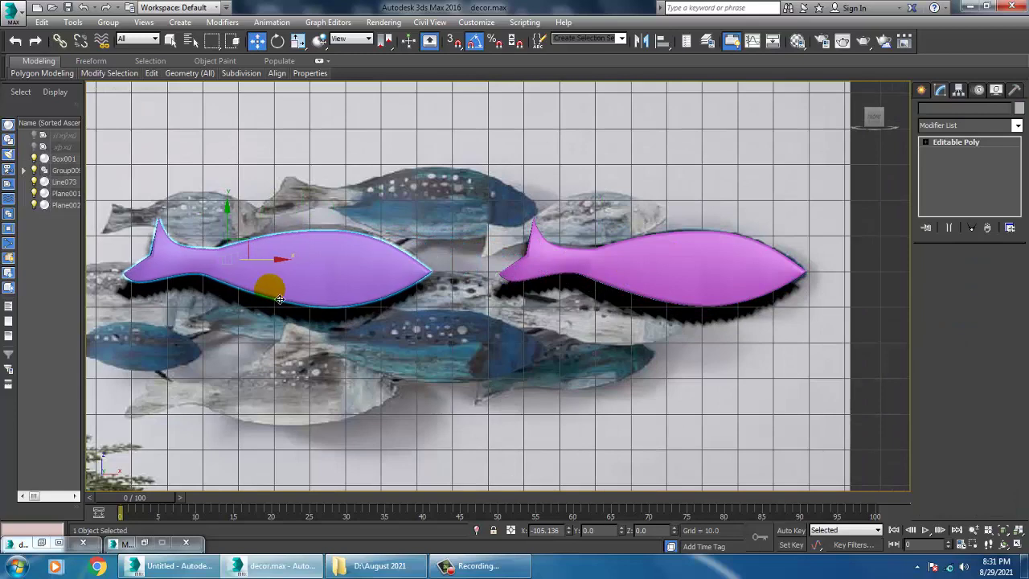
pyautogui.click(507, 337)
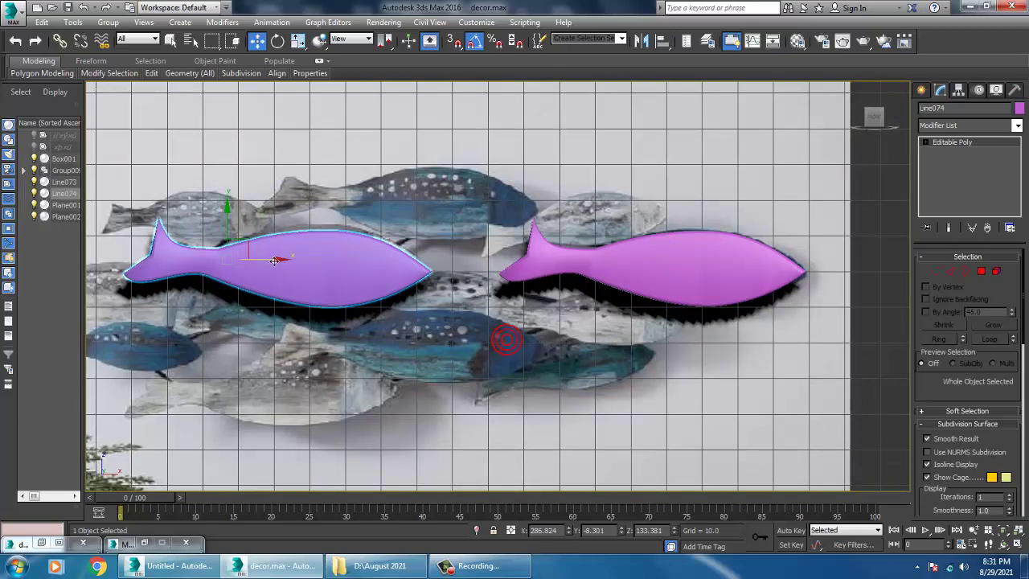
pyautogui.moveTo(252, 252)
pyautogui.keyDown('shift'); pyautogui.mouseDown()
pyautogui.moveTo(354, 205)
pyautogui.moveTo(377, 181)
pyautogui.moveTo(363, 187)
pyautogui.mouseUp(); pyautogui.keyUp('shift')
pyautogui.click(515, 337)
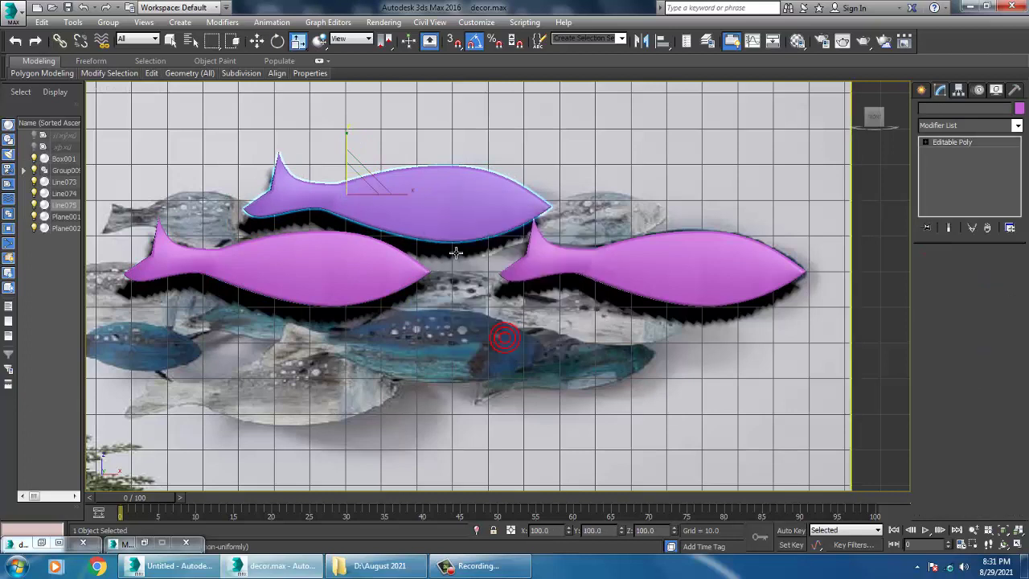
# - Make a smaller scaled copy of the top-row fish and move it over the pale fish ahead of it
pyautogui.press('r')
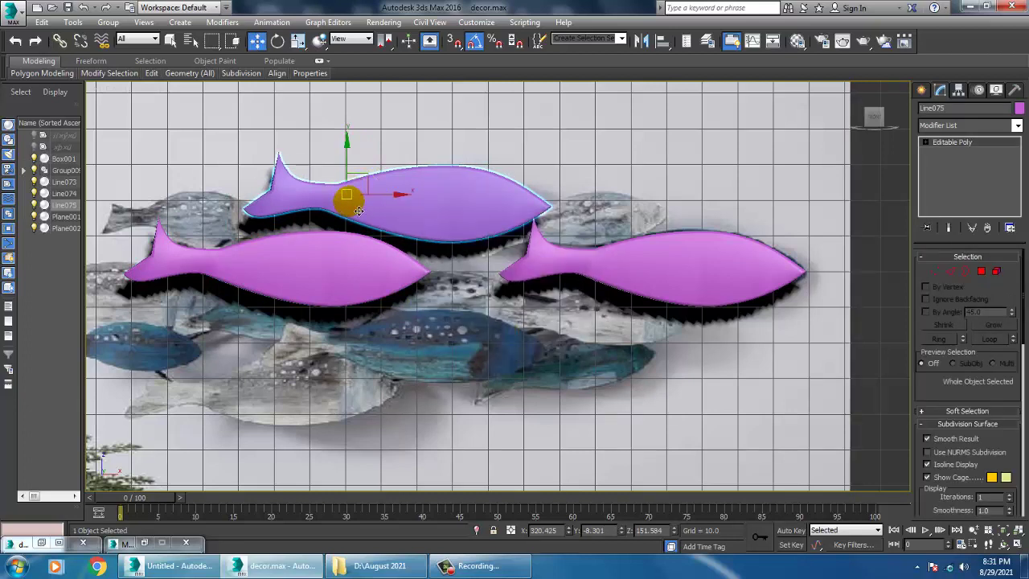
pyautogui.press('r')
pyautogui.keyDown('shift'); pyautogui.moveTo(359, 211); pyautogui.dragTo(395, 229); pyautogui.keyUp('shift')
pyautogui.click(514, 337)
pyautogui.press('w')
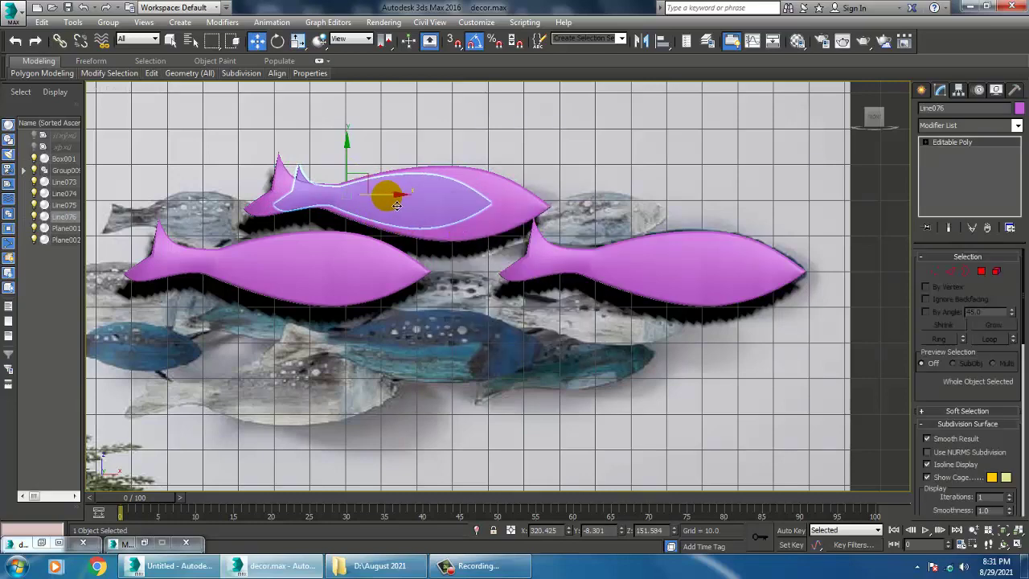
pyautogui.moveTo(612, 227); pyautogui.dragTo(586, 228)
# - Move the small top-row fish back in depth toward the reference plane in perspective
pyautogui.hotkey('alt', 'w')
pyautogui.hotkey('alt', 'w')
pyautogui.moveTo(655, 352); pyautogui.dragTo(648, 265, button='middle')
pyautogui.scroll(-5, 597, 321)
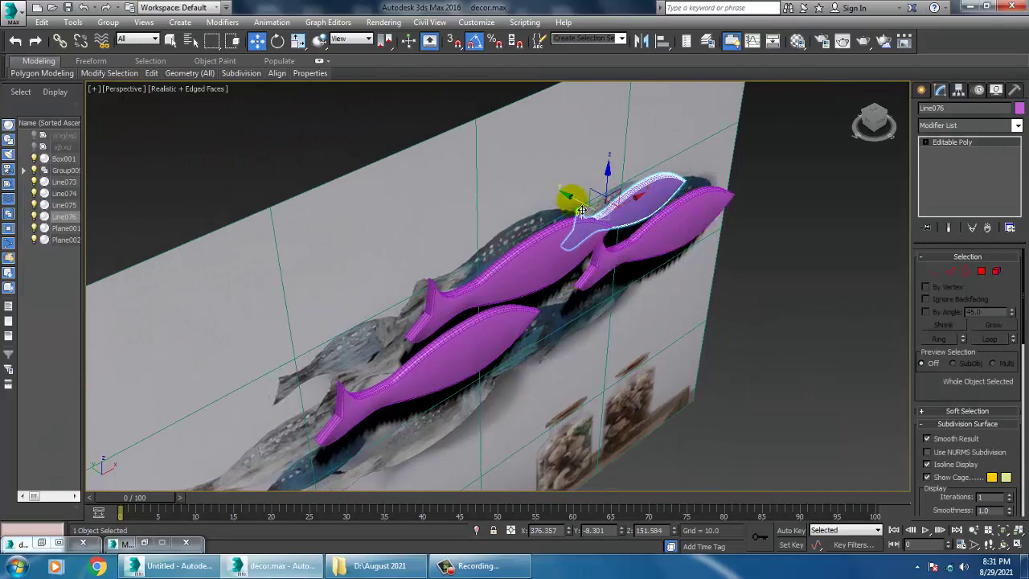
pyautogui.moveTo(582, 205); pyautogui.dragTo(565, 200)
# - Move the reference image plane back to Y 107.212, well behind the fish
pyautogui.click(438, 202)
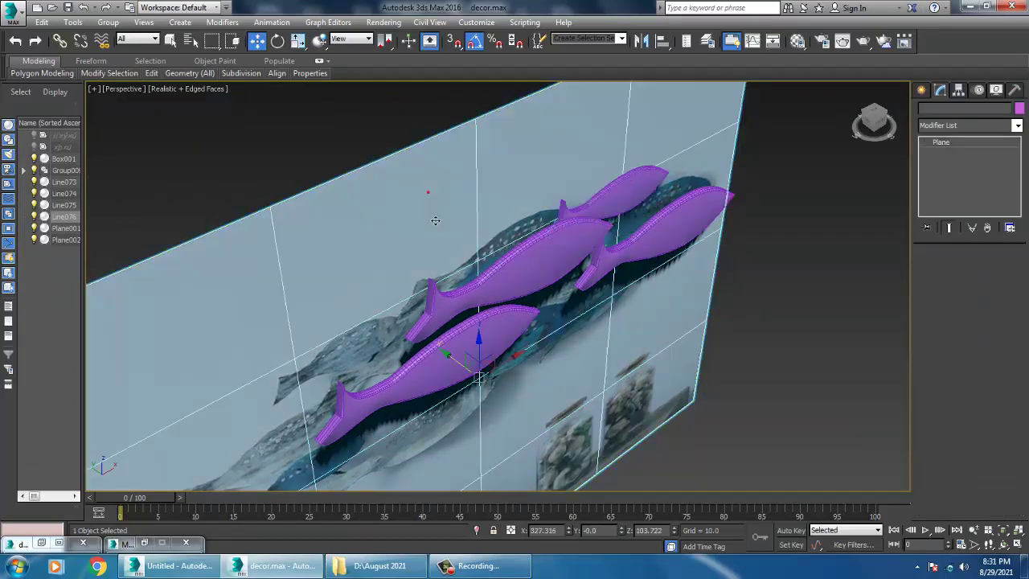
pyautogui.scroll(-5, 435, 217)
pyautogui.keyDown('alt'); pyautogui.moveTo(435, 219); pyautogui.dragTo(413, 274, button='middle'); pyautogui.keyUp('alt')
pyautogui.scroll(4, 411, 271)
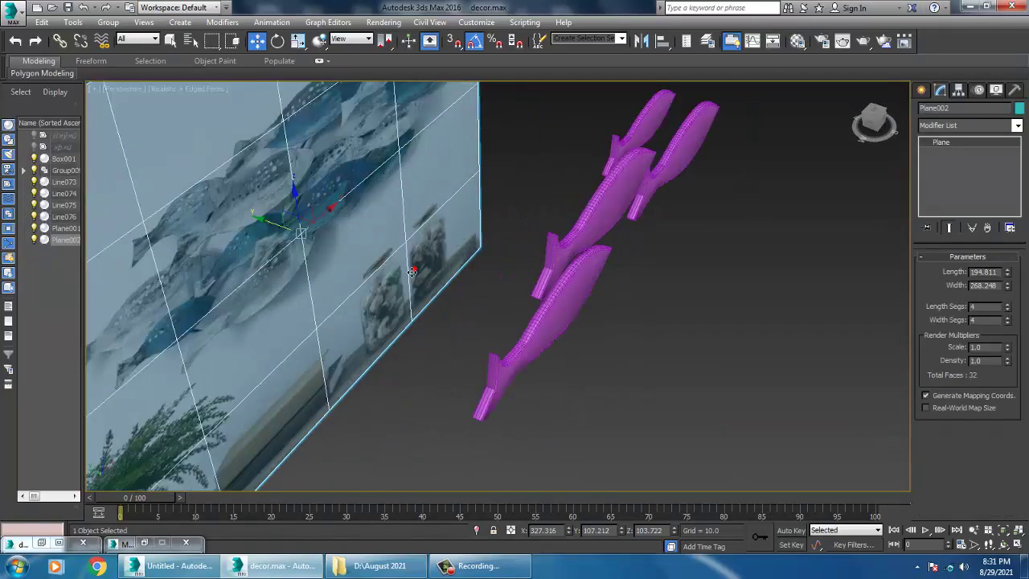
# - Move the large top-row fish slightly back in depth so it is staggered from its neighbours
pyautogui.click(593, 290)
pyautogui.keyDown('alt'); pyautogui.moveTo(601, 197); pyautogui.dragTo(555, 257, button='middle'); pyautogui.keyUp('alt')
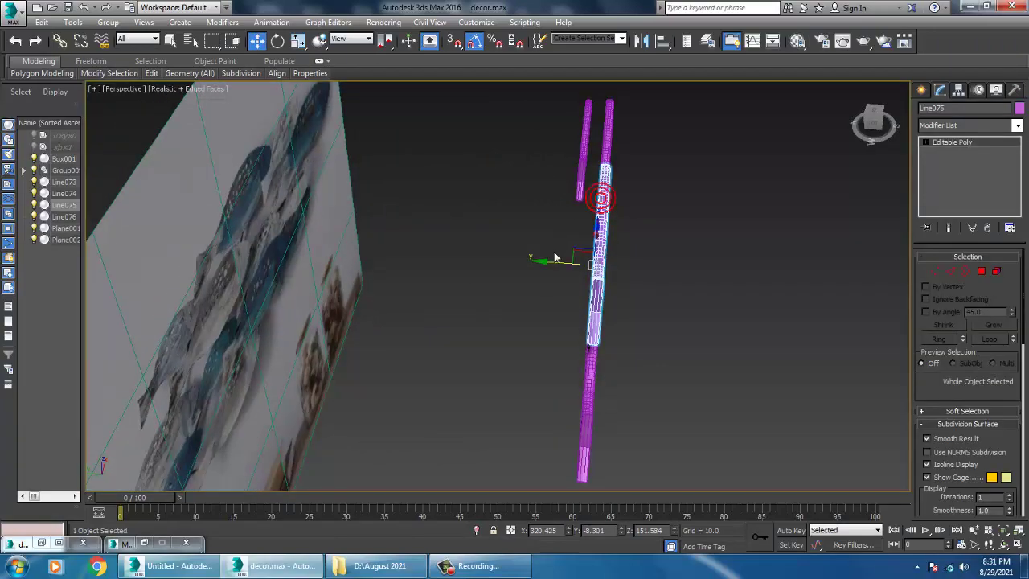
pyautogui.moveTo(563, 269); pyautogui.dragTo(548, 268)
pyautogui.keyDown('alt'); pyautogui.moveTo(547, 268); pyautogui.dragTo(587, 235, button='middle'); pyautogui.keyUp('alt')
# - Copy the large fish of the second row straight down in the front view
pyautogui.hotkey('alt', 'w')
pyautogui.middleClick(719, 168)
pyautogui.hotkey('alt', 'w')
pyautogui.moveTo(719, 171); pyautogui.dragTo(669, 215, button='middle')
pyautogui.scroll(-4, 719, 209)
pyautogui.scroll(2, 723, 212)
pyautogui.click(571, 210)
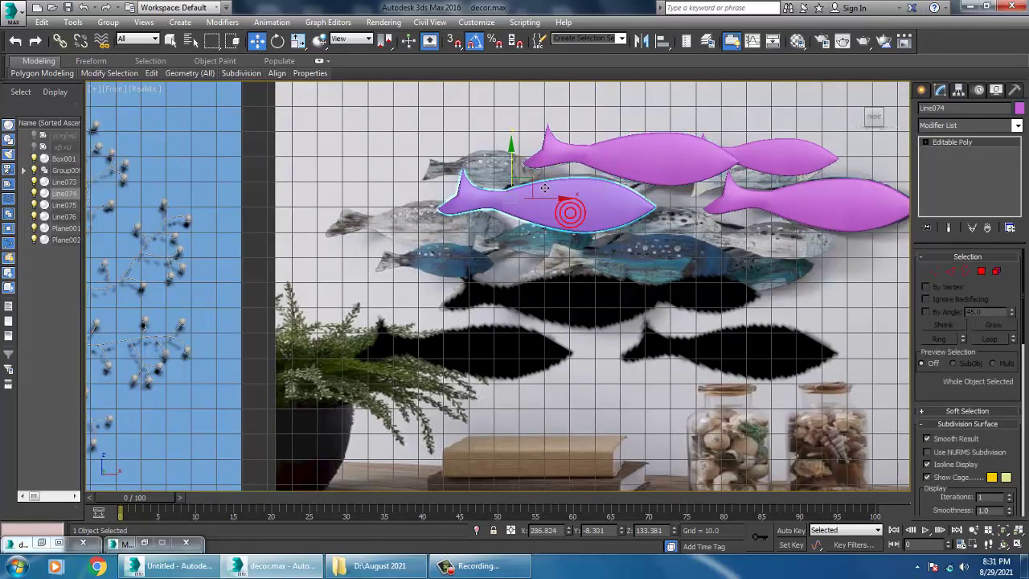
pyautogui.keyDown('shift'); pyautogui.moveTo(531, 175); pyautogui.dragTo(538, 233); pyautogui.keyUp('shift')
pyautogui.click(516, 337)
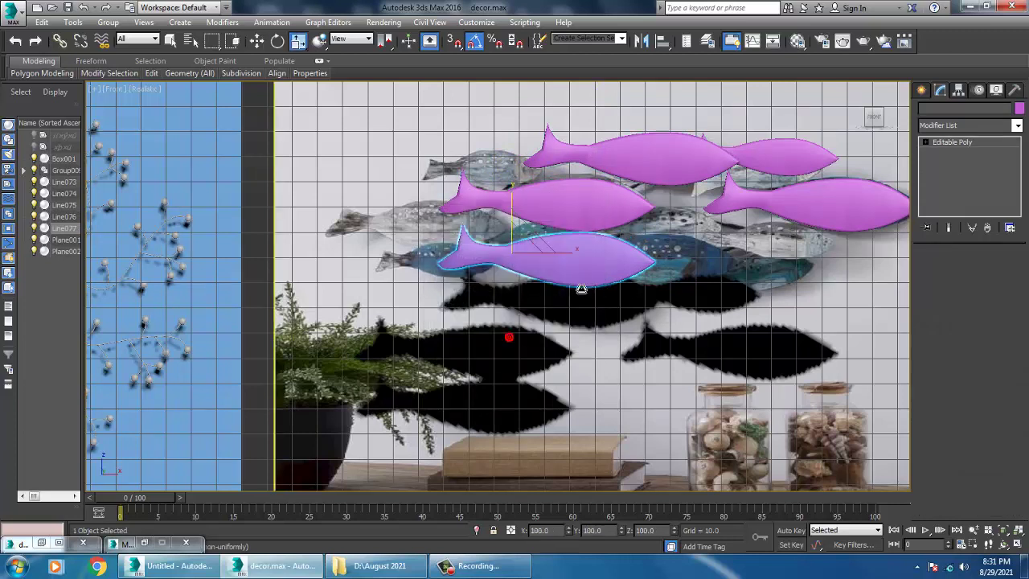
# - Scale the new fish down to about 61% over the small blue fish at the lower left, and copy it rightward
pyautogui.press('r')
pyautogui.moveTo(552, 277)
pyautogui.mouseDown()
pyautogui.moveTo(415, 271)
pyautogui.moveTo(407, 251)
pyautogui.moveTo(672, 273)
pyautogui.mouseUp()
pyautogui.press('w')
pyautogui.click(515, 337)
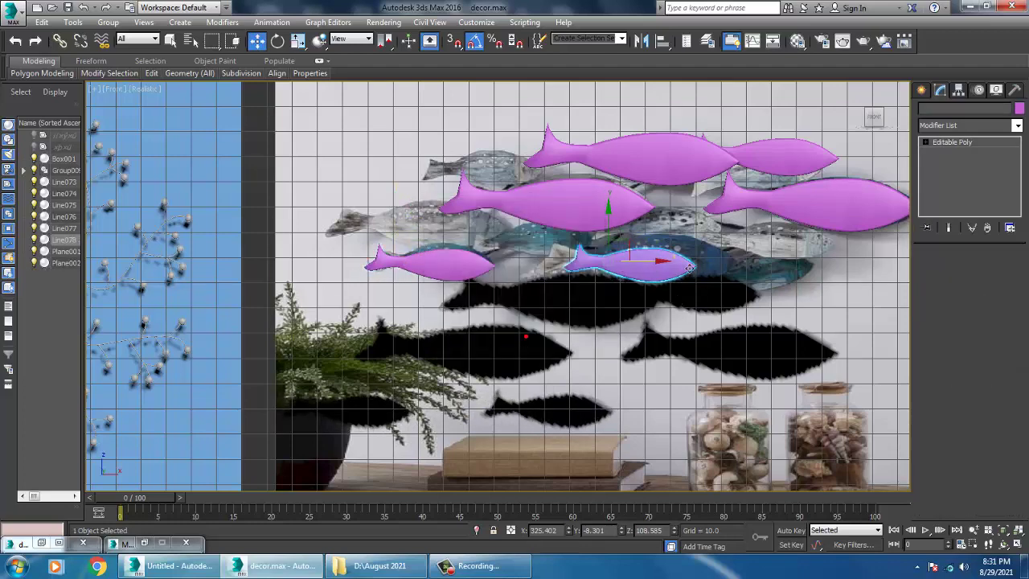
# - Enlarge the rightward copy, position it over the dark blue fish in the lower row and check its depth in perspective
pyautogui.press('r')
pyautogui.moveTo(616, 257)
pyautogui.mouseDown()
pyautogui.moveTo(579, 232)
pyautogui.moveTo(626, 240)
pyautogui.mouseUp()
pyautogui.press('w')
pyautogui.hotkey('alt', 'w')
pyautogui.middleClick(712, 295)
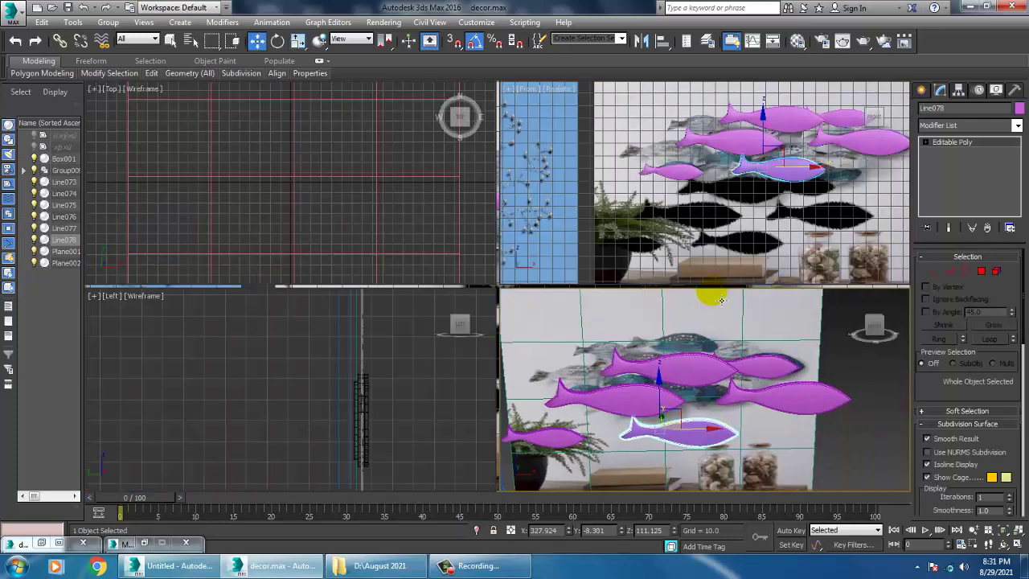
pyautogui.hotkey('alt', 'w')
pyautogui.keyDown('alt'); pyautogui.moveTo(768, 306); pyautogui.dragTo(631, 273, button='middle'); pyautogui.keyUp('alt')
pyautogui.keyDown('alt'); pyautogui.moveTo(557, 271); pyautogui.dragTo(515, 349, button='middle'); pyautogui.keyUp('alt')
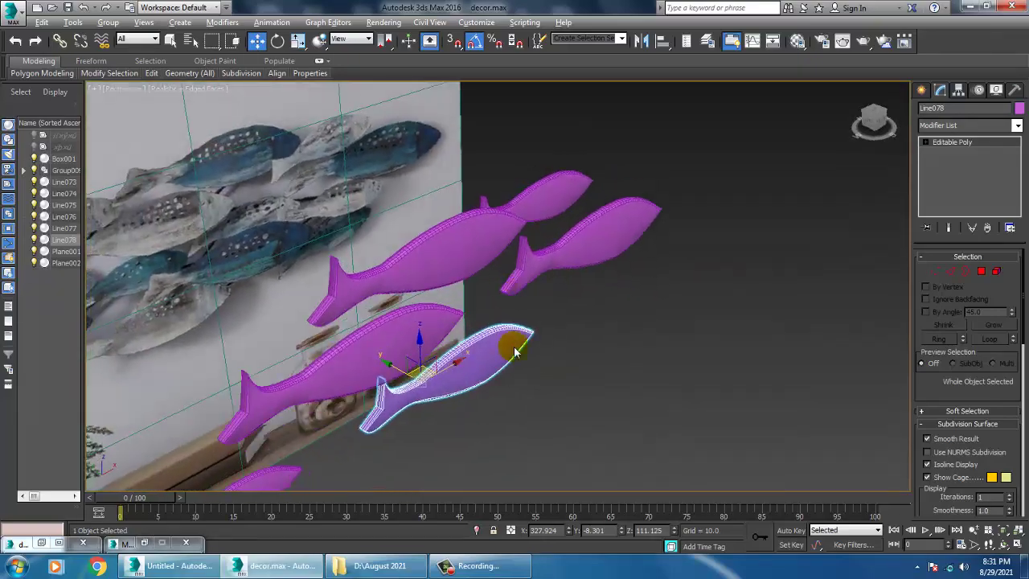
pyautogui.keyDown('alt'); pyautogui.moveTo(418, 366); pyautogui.dragTo(409, 304, button='middle'); pyautogui.keyUp('alt')
# - Copy the small lower-left fish up to the top row in the front view
pyautogui.hotkey('alt', 'w')
pyautogui.middleClick(704, 214)
pyautogui.hotkey('alt', 'w')
pyautogui.moveTo(716, 212); pyautogui.dragTo(705, 318, button='middle')
pyautogui.scroll(2, 742, 232)
pyautogui.click(312, 368)
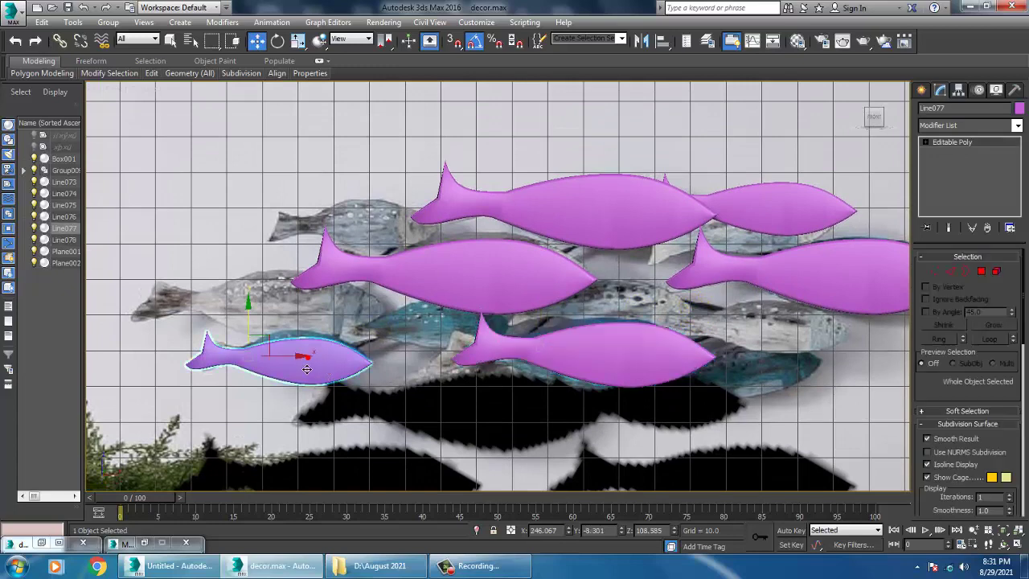
pyautogui.keyDown('shift'); pyautogui.moveTo(261, 336); pyautogui.dragTo(262, 198); pyautogui.keyUp('shift')
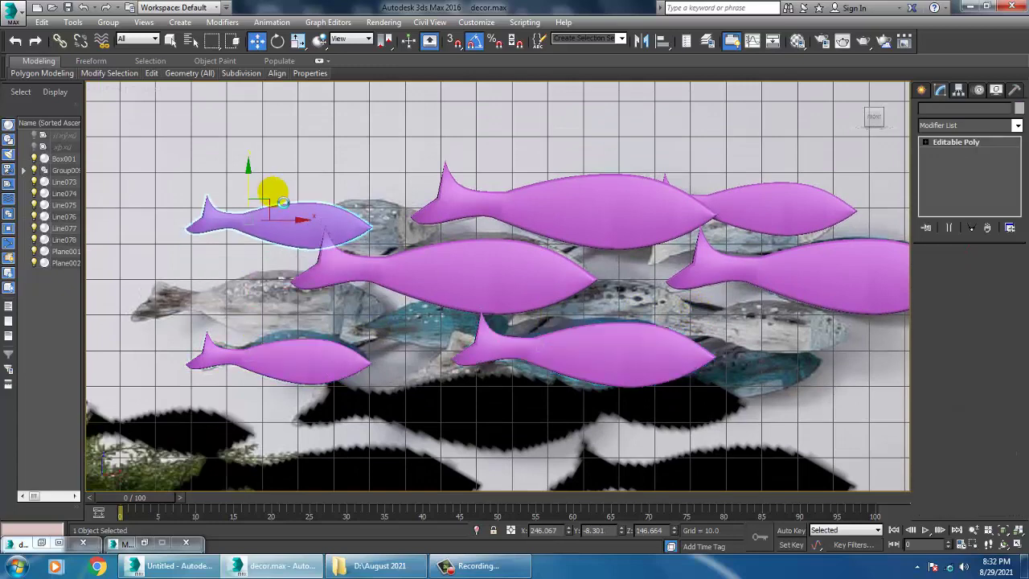
pyautogui.click(515, 337)
# - Shorten the new top-row copy to about 49% lengthwise and place it over the pale fish at the row's left end
pyautogui.press('r')
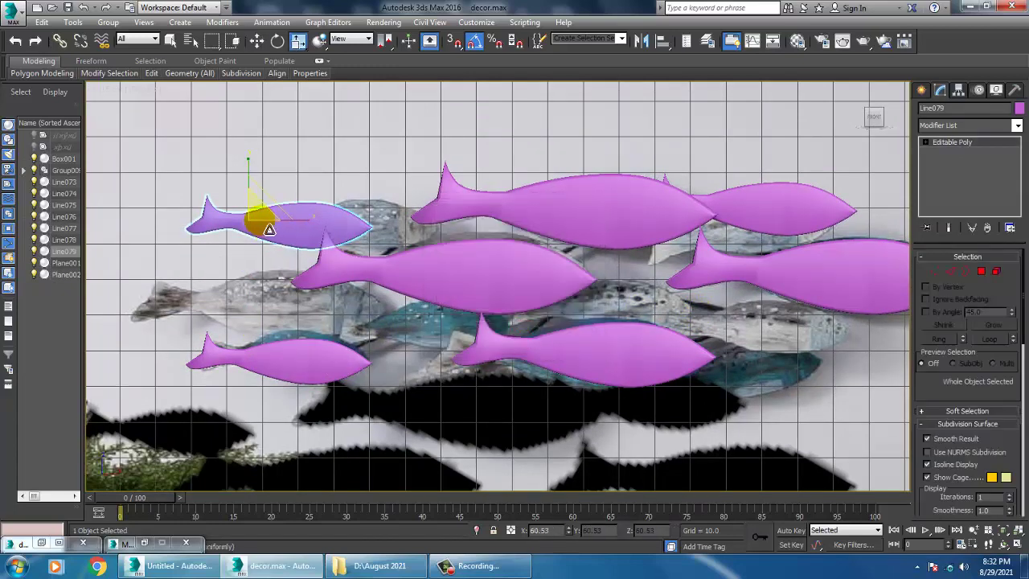
pyautogui.moveTo(308, 228); pyautogui.dragTo(386, 238)
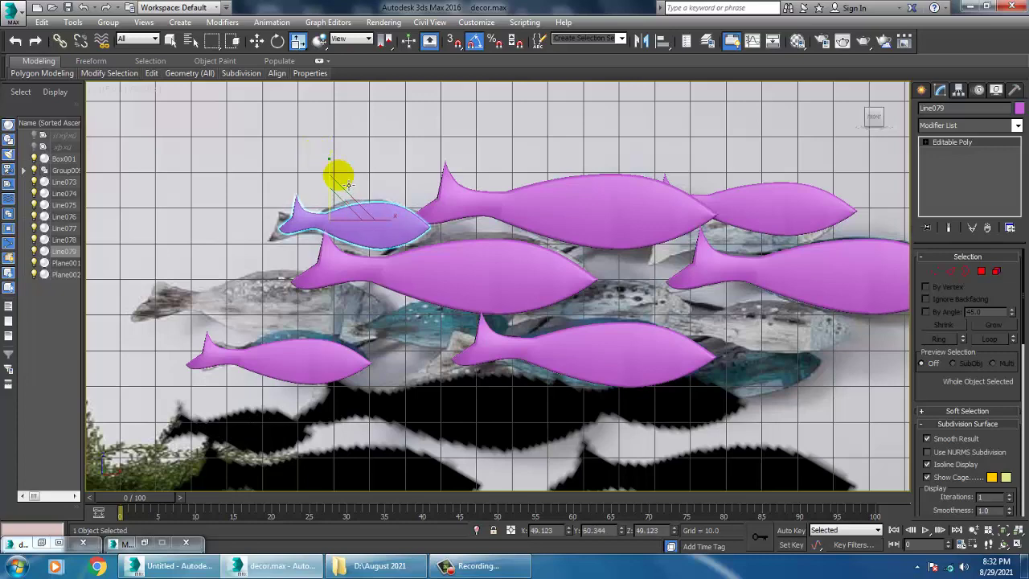
pyautogui.press('w')
pyautogui.scroll(-5, 544, 271)
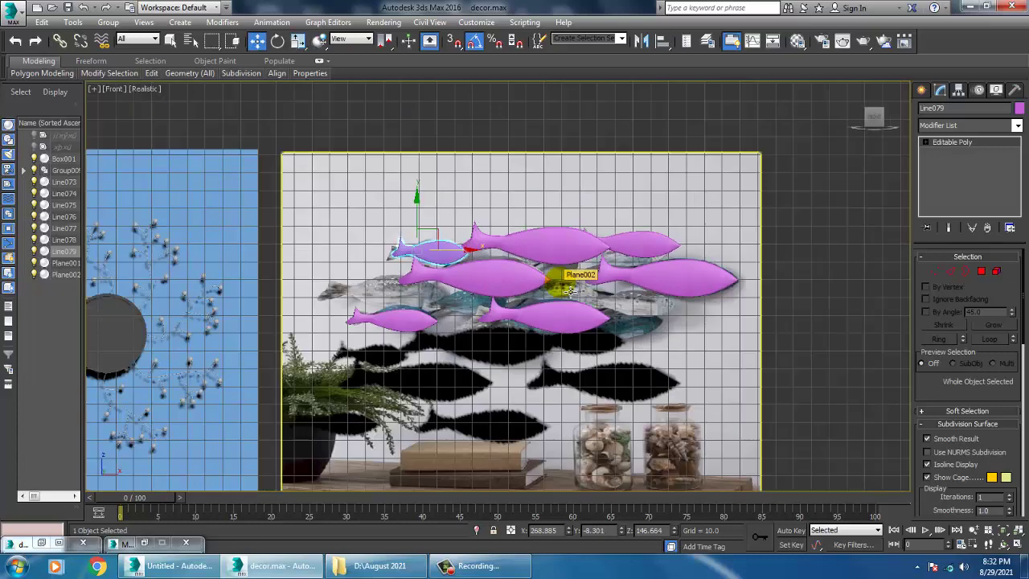
# - Select all seven fish without the reference plane and assign them one pale grey object color
pyautogui.moveTo(816, 391); pyautogui.dragTo(937, 295)
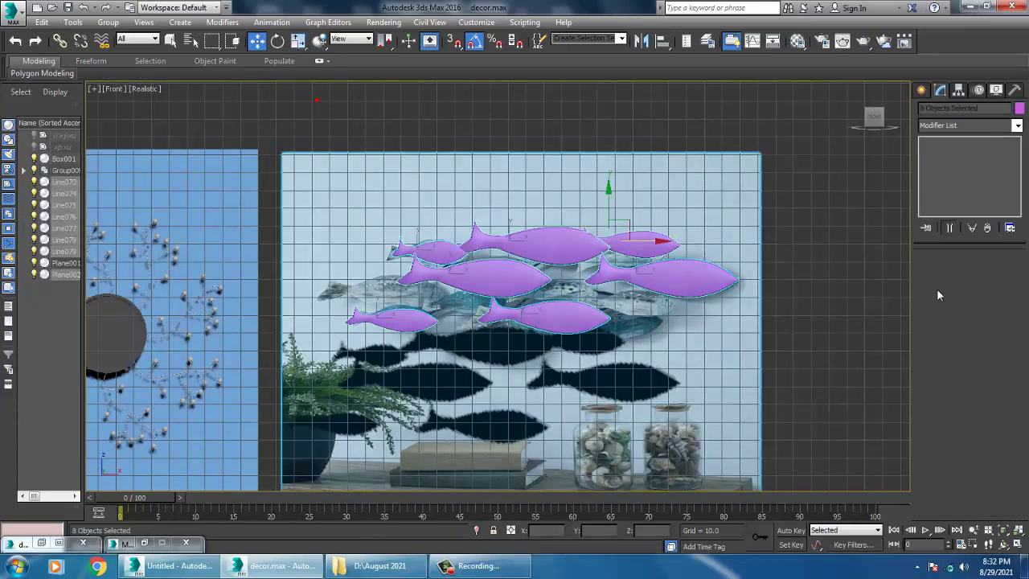
pyautogui.keyDown('alt'); pyautogui.click(746, 177); pyautogui.keyUp('alt')
pyautogui.click(1018, 107)
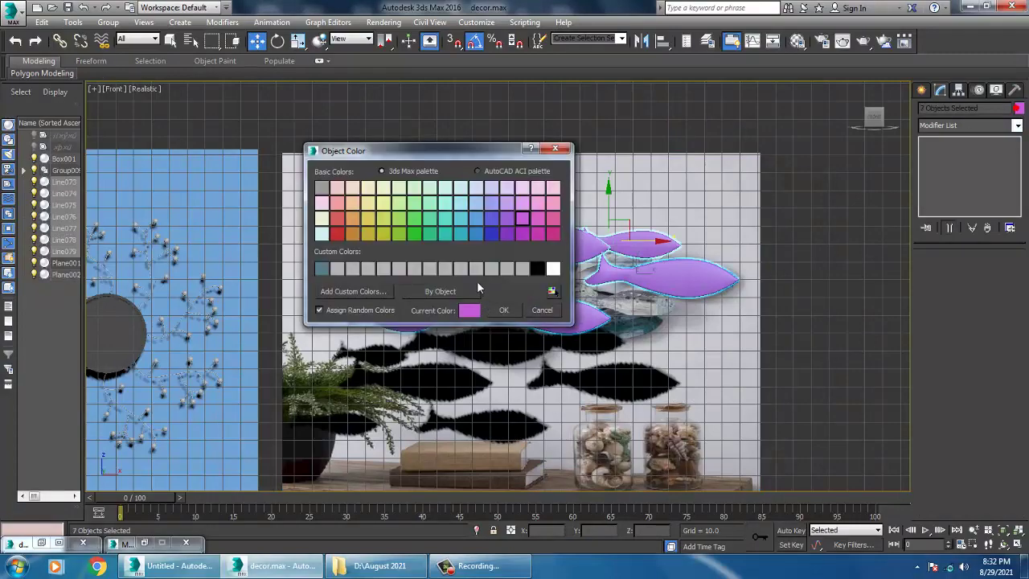
pyautogui.click(503, 309)
# - Move the seven fish off the reference image onto the left part of the blue wall in the front view
pyautogui.scroll(-5, 775, 290)
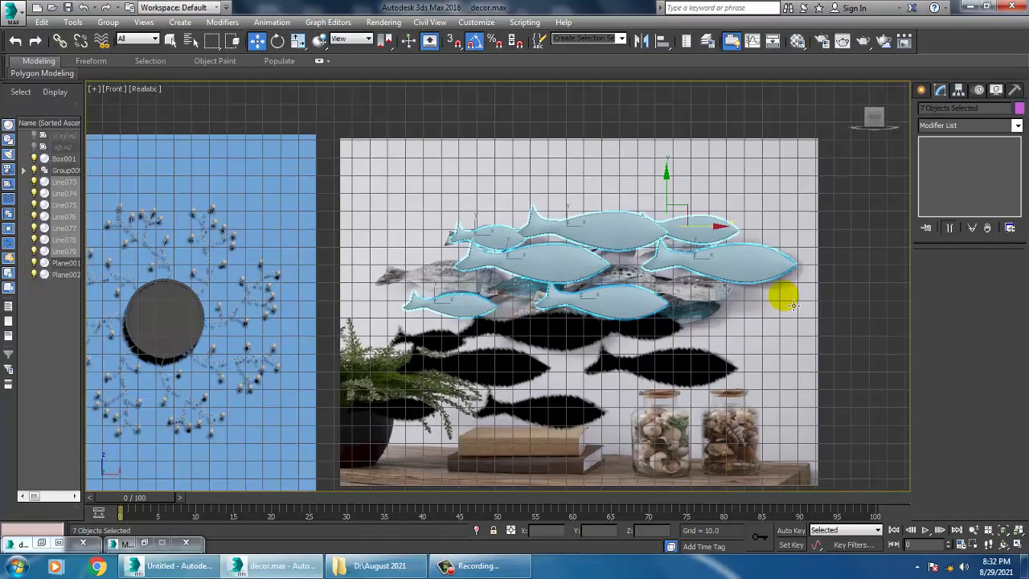
pyautogui.moveTo(771, 338); pyautogui.dragTo(777, 348)
pyautogui.keyDown('alt'); pyautogui.moveTo(829, 361); pyautogui.dragTo(729, 428); pyautogui.keyUp('alt')
pyautogui.scroll(-3, 684, 353)
pyautogui.moveTo(675, 348); pyautogui.dragTo(764, 367, button='middle')
pyautogui.scroll(3, 764, 365)
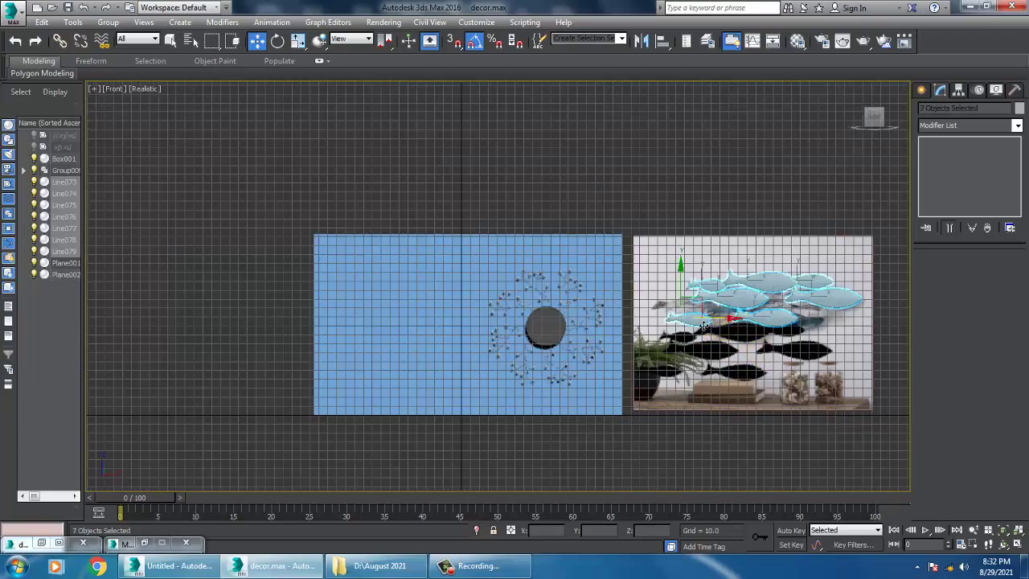
pyautogui.moveTo(705, 325); pyautogui.dragTo(361, 310)
# - Move the seven fish about 110 units along Y in perspective so they sit against the blue wall's face
pyautogui.hotkey('alt', 'w')
pyautogui.scroll(-2, 529, 350)
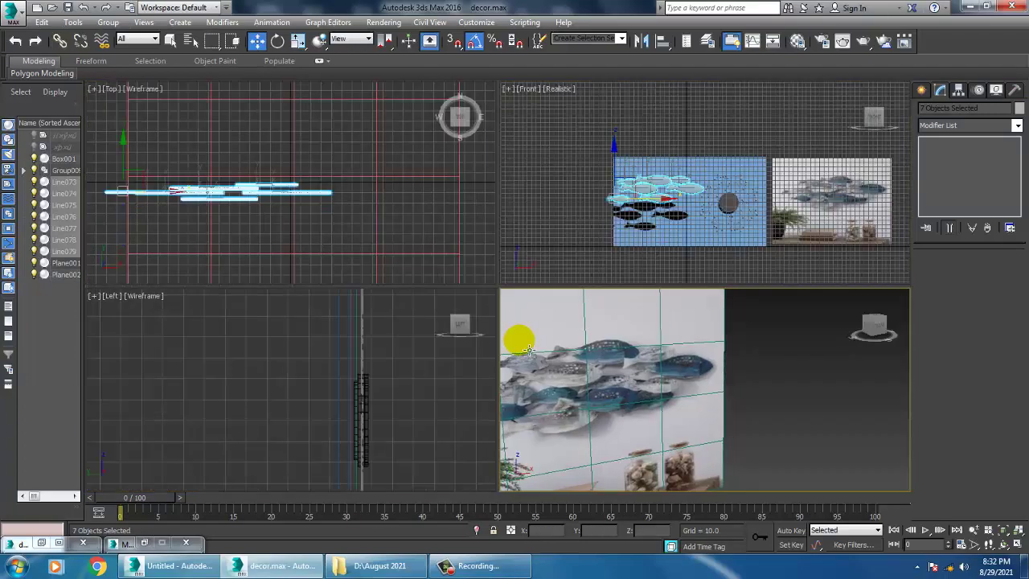
pyautogui.hotkey('alt', 'w')
pyautogui.keyDown('alt'); pyautogui.moveTo(529, 350); pyautogui.dragTo(638, 285, button='middle'); pyautogui.keyUp('alt')
pyautogui.scroll(-4, 546, 349)
pyautogui.scroll(-4, 639, 284)
pyautogui.scroll(2, 549, 338)
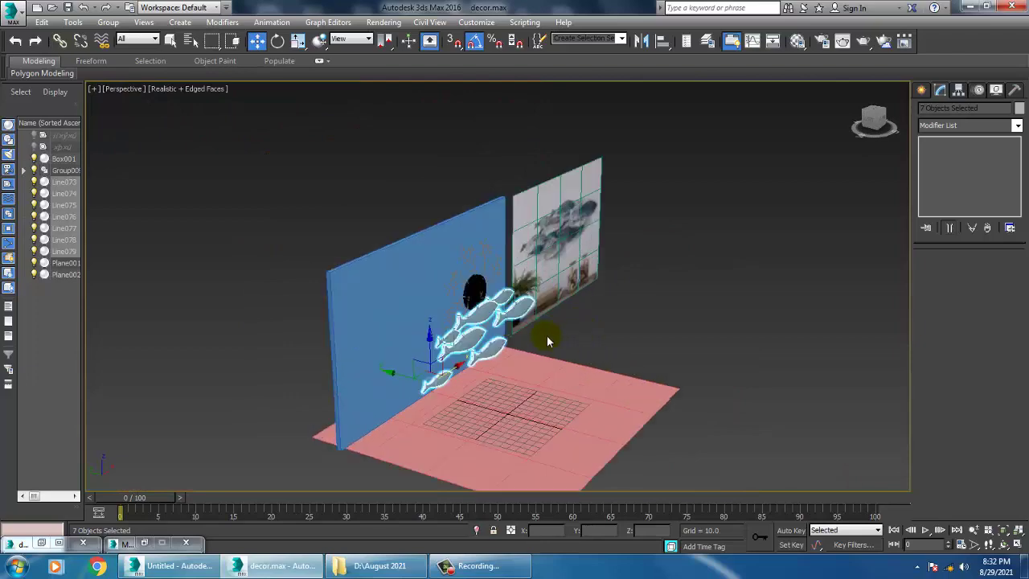
pyautogui.scroll(3, 548, 342)
pyautogui.keyDown('alt'); pyautogui.moveTo(388, 333); pyautogui.dragTo(497, 335, button='middle'); pyautogui.keyUp('alt')
pyautogui.moveTo(425, 438); pyautogui.dragTo(238, 379)
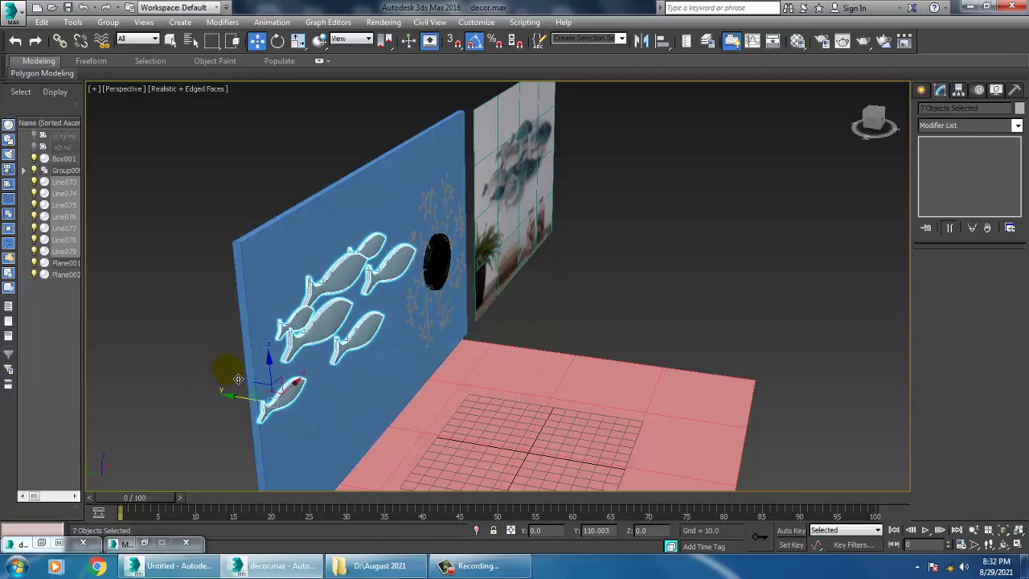
# - Widen the blue wall box to 376.731 so it extends behind the leftmost fish
pyautogui.keyDown('alt'); pyautogui.moveTo(361, 325); pyautogui.dragTo(411, 338, button='middle'); pyautogui.keyUp('alt')
pyautogui.scroll(5, 413, 339)
pyautogui.keyDown('alt'); pyautogui.moveTo(459, 362); pyautogui.dragTo(372, 347, button='middle'); pyautogui.keyUp('alt')
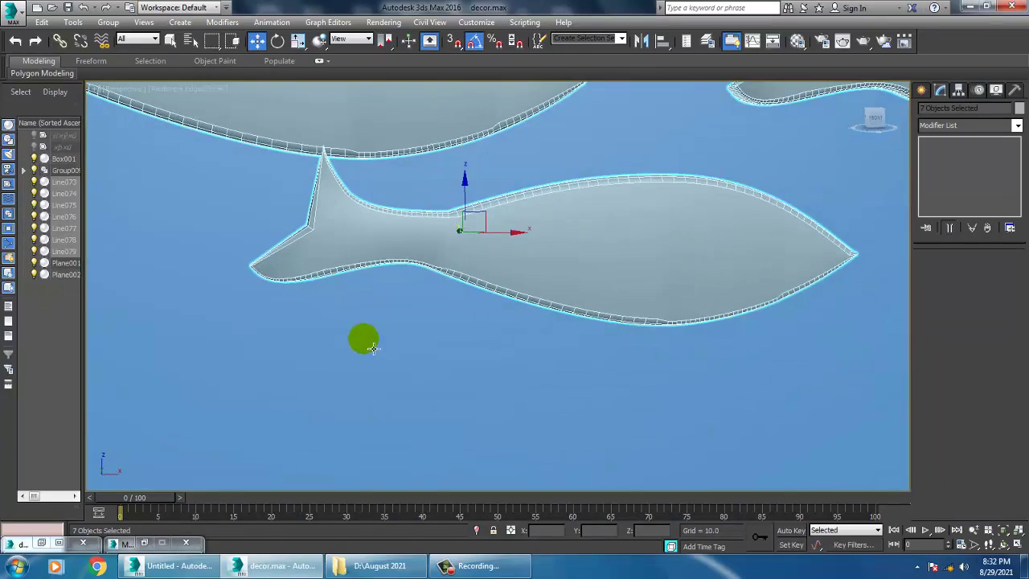
pyautogui.scroll(-6, 425, 383)
pyautogui.keyDown('alt'); pyautogui.moveTo(519, 397); pyautogui.dragTo(431, 391, button='middle'); pyautogui.keyUp('alt')
pyautogui.click(450, 261)
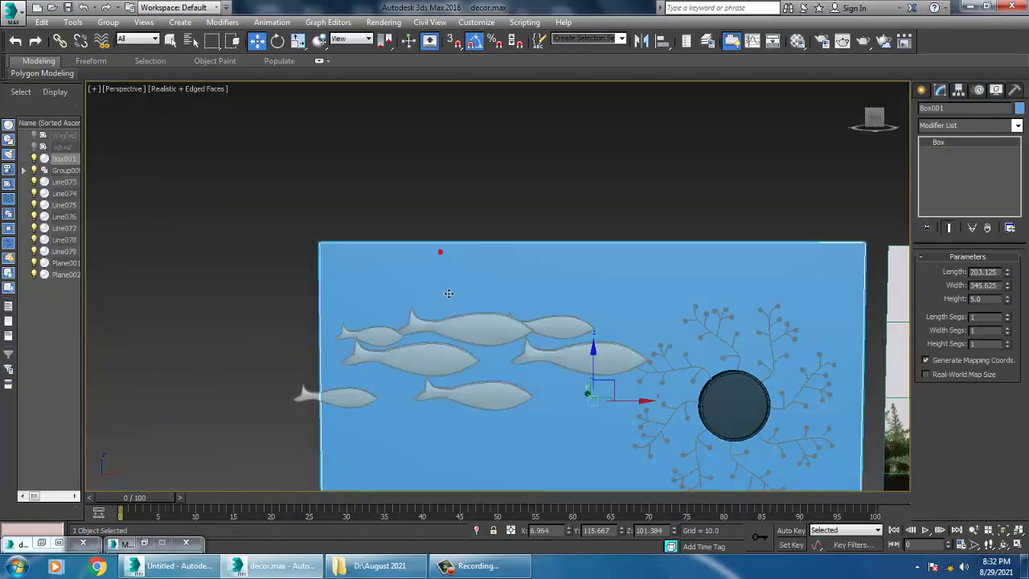
pyautogui.moveTo(448, 294); pyautogui.dragTo(561, 261, button='middle')
pyautogui.moveTo(1007, 287); pyautogui.dragTo(1015, 281)
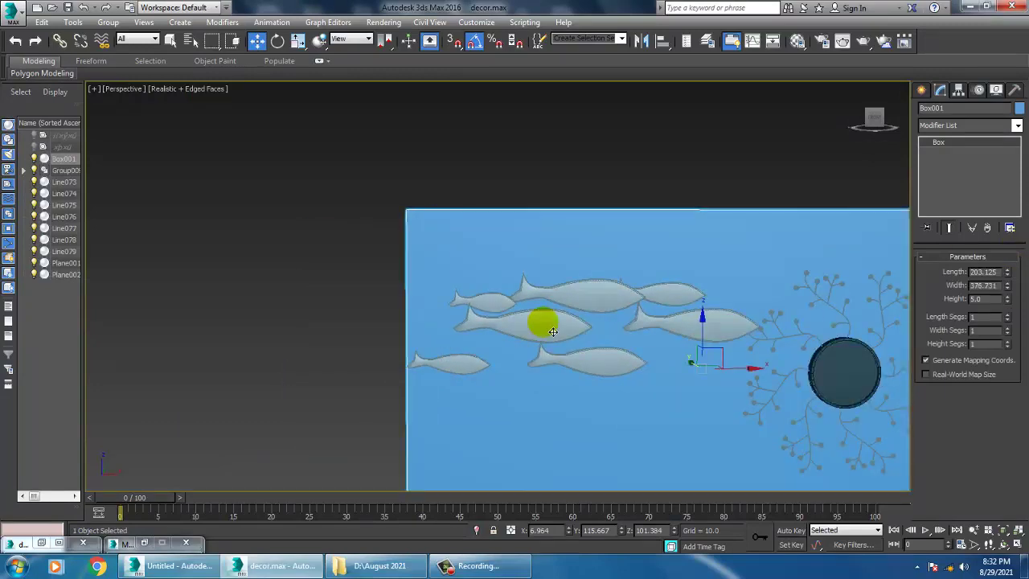
# - Copy the right-hand fish of the middle row straight down beside the lower-row fish in the front view
pyautogui.scroll(-1, 554, 331)
pyautogui.keyDown('alt'); pyautogui.moveTo(553, 331); pyautogui.dragTo(568, 335); pyautogui.keyUp('alt')
pyautogui.keyDown('alt'); pyautogui.moveTo(568, 335); pyautogui.dragTo(579, 323, button='middle'); pyautogui.keyUp('alt')
pyautogui.hotkey('alt', 'w')
pyautogui.middleClick(606, 206)
pyautogui.hotkey('alt', 'w')
pyautogui.scroll(3, 437, 316)
pyautogui.moveTo(437, 315); pyautogui.dragTo(848, 260, button='middle')
pyautogui.moveTo(554, 282); pyautogui.dragTo(543, 289, button='middle')
pyautogui.click(658, 244)
pyautogui.scroll(2, 659, 243)
pyautogui.moveTo(702, 244); pyautogui.dragTo(658, 244, button='middle')
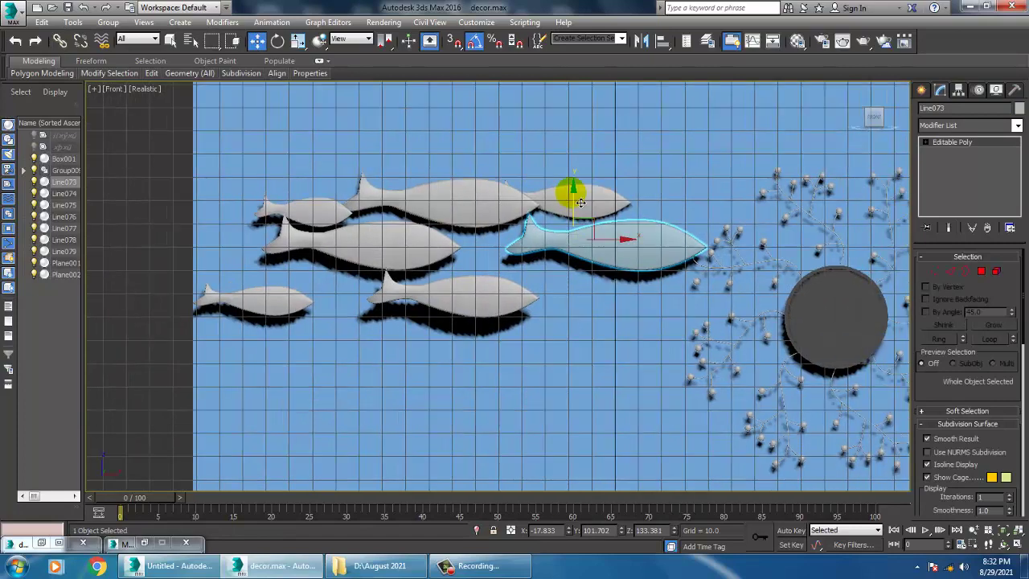
pyautogui.moveTo(585, 206)
pyautogui.keyDown('shift'); pyautogui.mouseDown()
pyautogui.moveTo(600, 264)
pyautogui.moveTo(599, 254)
pyautogui.mouseUp(); pyautogui.keyUp('shift')
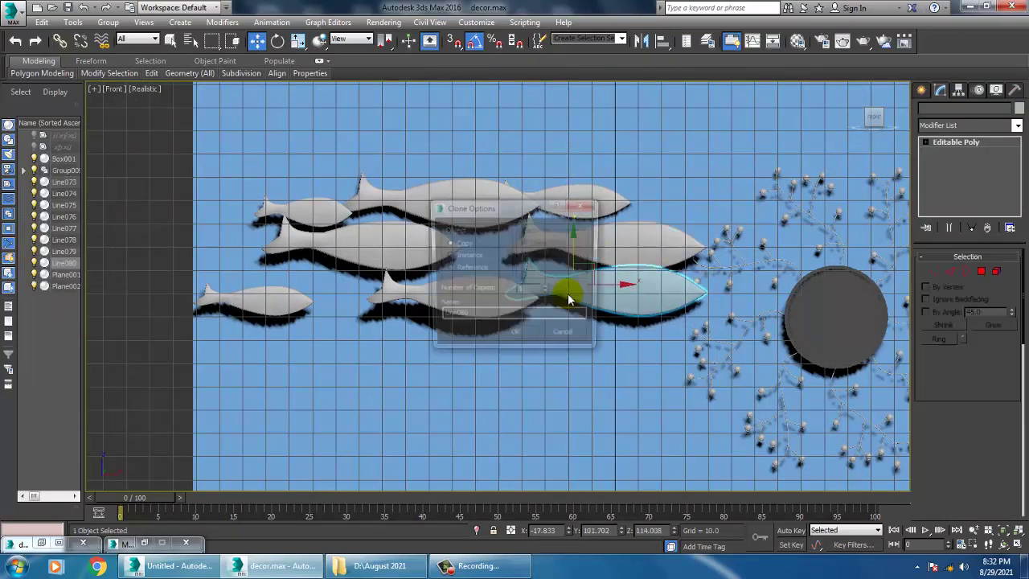
pyautogui.click(518, 338)
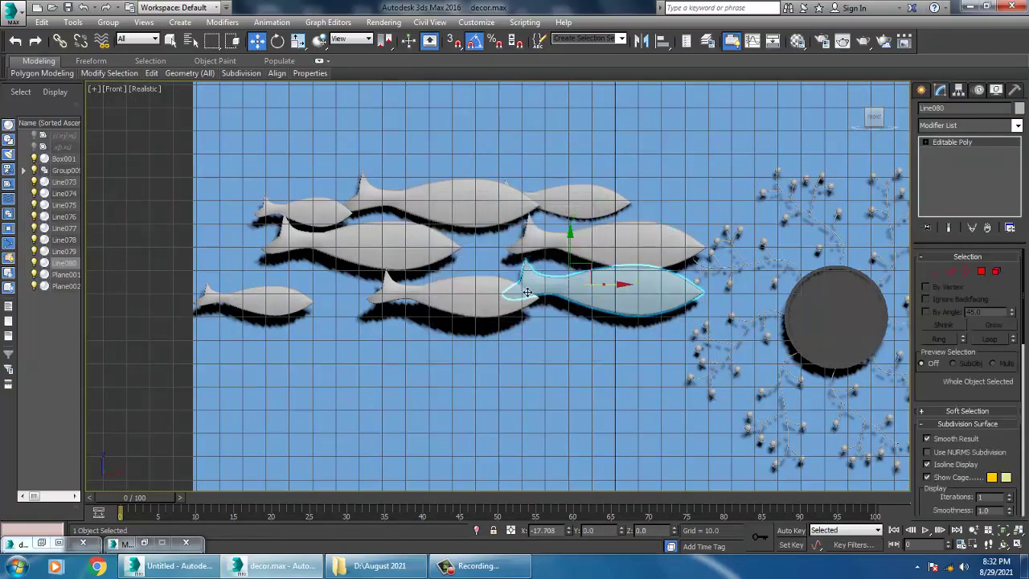
# - Place the new fish copy below and to the right of the lower-row fish and scale it down
pyautogui.hotkey('alt', 'w')
pyautogui.rightClick(678, 382)
pyautogui.hotkey('alt', 'w')
pyautogui.press('z')
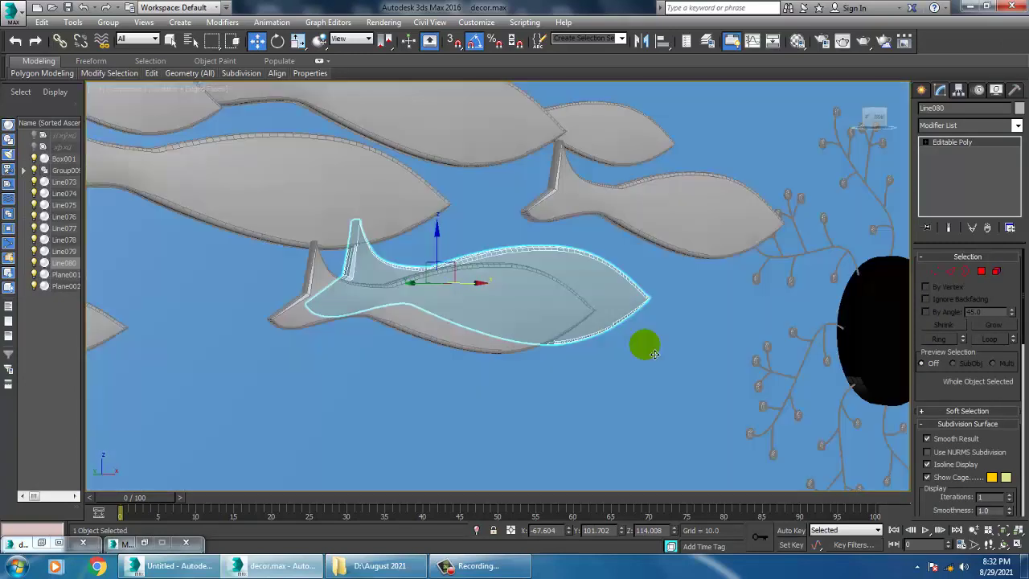
pyautogui.scroll(-4, 652, 352)
pyautogui.moveTo(519, 328)
pyautogui.keyDown('alt'); pyautogui.mouseDown(button='middle')
pyautogui.moveTo(559, 338)
pyautogui.moveTo(519, 316)
pyautogui.mouseUp(button='middle'); pyautogui.keyUp('alt')
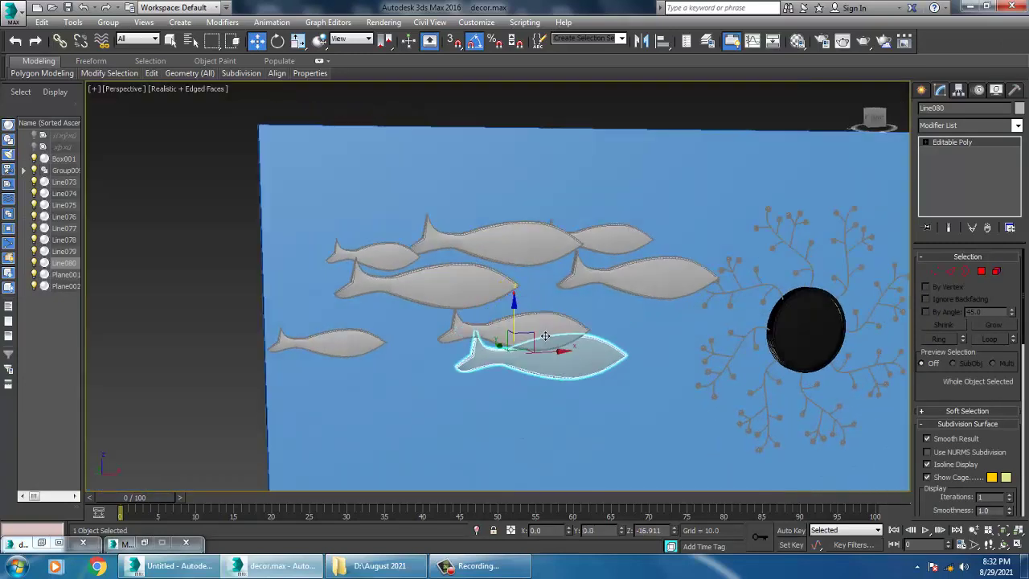
pyautogui.keyDown('alt'); pyautogui.moveTo(681, 356); pyautogui.dragTo(564, 371, button='middle'); pyautogui.keyUp('alt')
pyautogui.moveTo(566, 365); pyautogui.dragTo(620, 345)
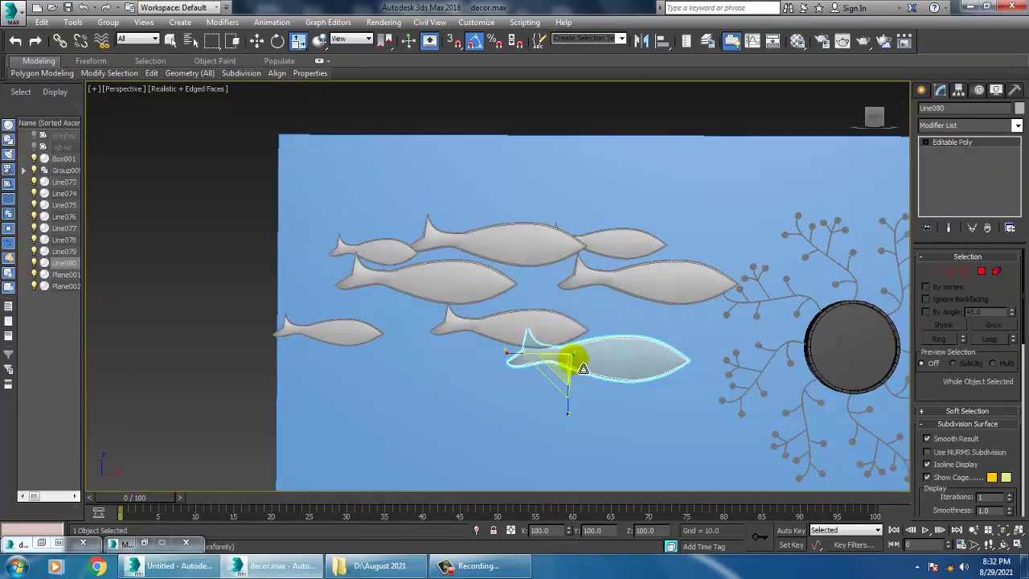
pyautogui.press('w')
# - Delete the fish reference image plane beside the wall
pyautogui.scroll(-6, 599, 377)
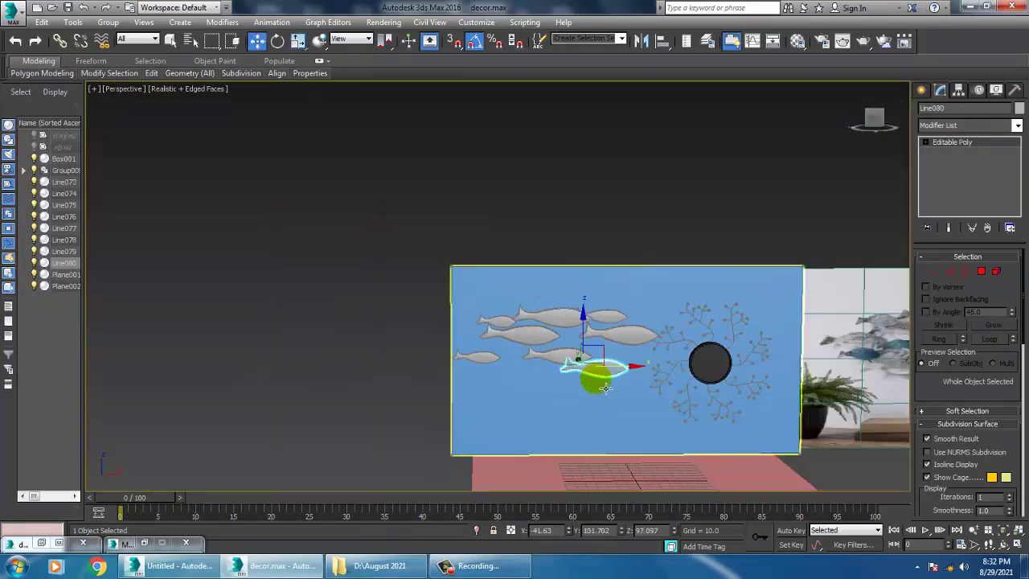
pyautogui.scroll(6, 578, 380)
pyautogui.keyDown('alt'); pyautogui.moveTo(576, 381); pyautogui.dragTo(674, 326, button='middle'); pyautogui.keyUp('alt')
pyautogui.scroll(-5, 483, 315)
pyautogui.click(673, 326)
pyautogui.press('Delete')
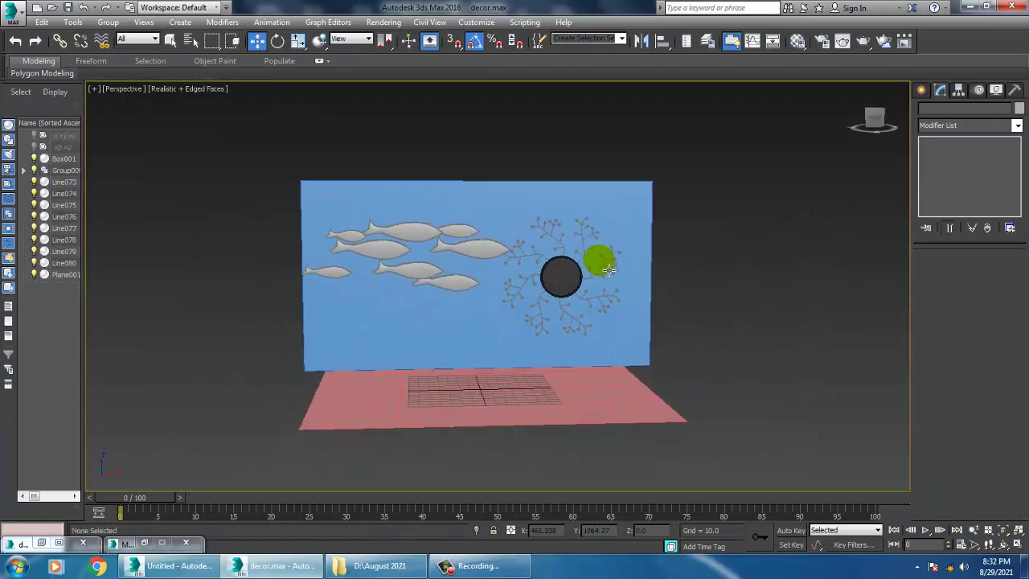
# - Stagger the depths of the two middle-row fish and the longer-tailed lower-row fish by shifting each slightly along Y
pyautogui.scroll(2, 528, 269)
pyautogui.keyDown('alt'); pyautogui.moveTo(529, 268); pyautogui.dragTo(527, 232, button='middle'); pyautogui.keyUp('alt')
pyautogui.click(503, 233)
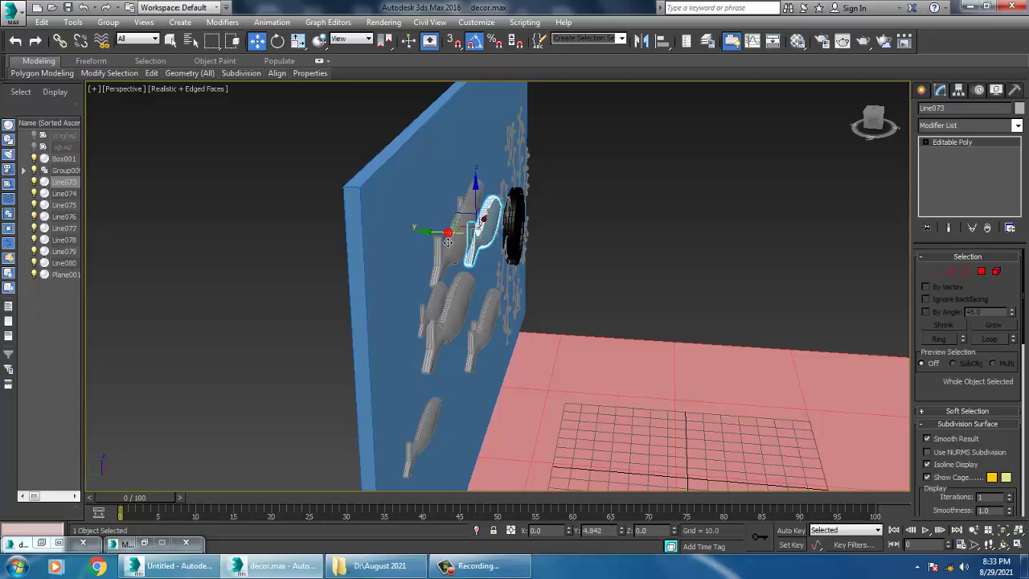
pyautogui.keyDown('alt'); pyautogui.moveTo(529, 301); pyautogui.dragTo(464, 303, button='middle'); pyautogui.keyUp('alt')
pyautogui.click(449, 284)
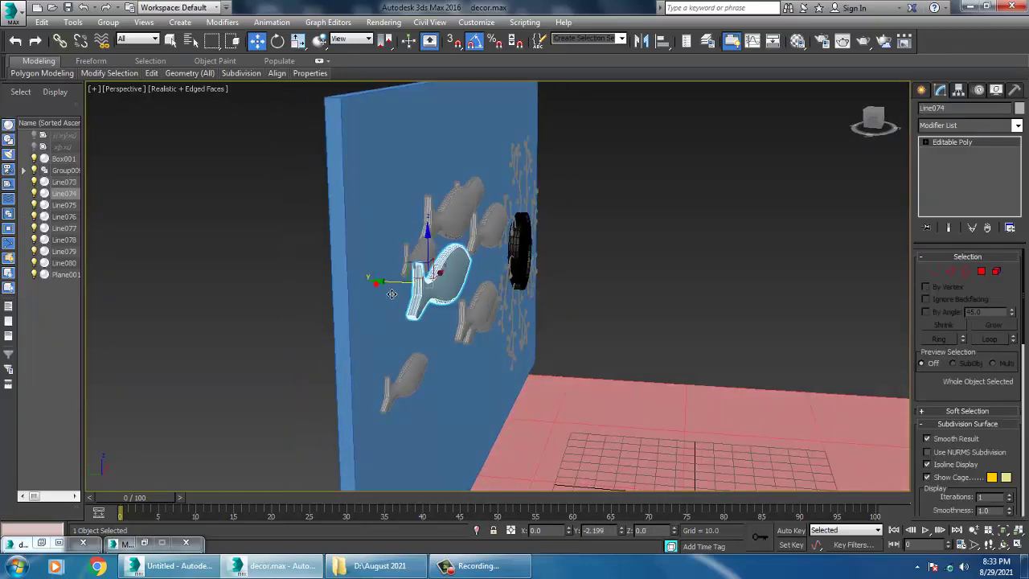
pyautogui.keyDown('alt'); pyautogui.moveTo(392, 293); pyautogui.dragTo(504, 324, button='middle'); pyautogui.keyUp('alt')
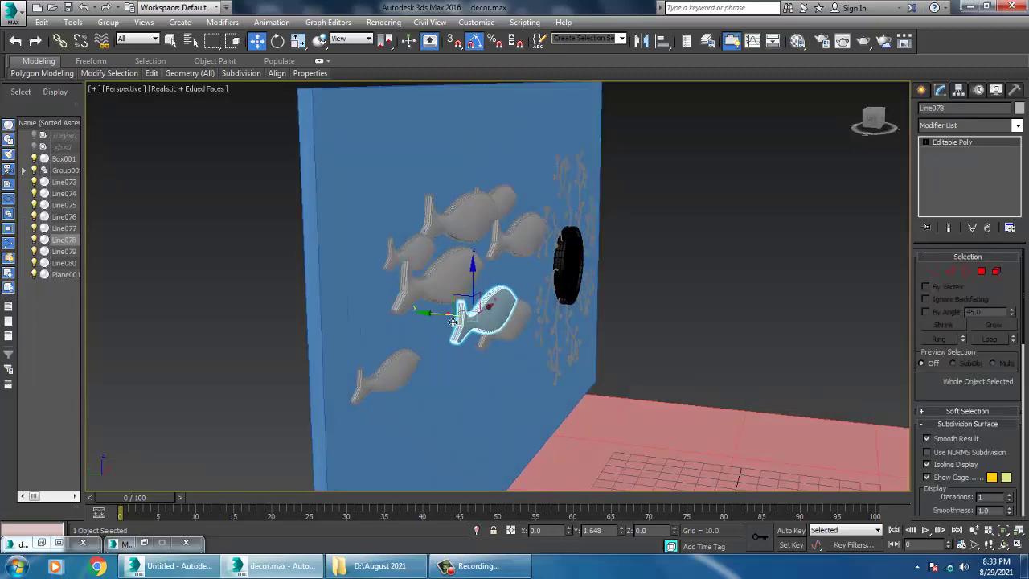
pyautogui.keyDown('alt'); pyautogui.moveTo(436, 373); pyautogui.dragTo(633, 328, button='middle'); pyautogui.keyUp('alt')
# - Shift the round branch decoration about 20 units along X, away from the school of fish, and deselect it
pyautogui.scroll(-3, 555, 325)
pyautogui.scroll(2, 593, 324)
pyautogui.scroll(-4, 593, 322)
pyautogui.scroll(5, 659, 338)
pyautogui.click(638, 316)
pyautogui.scroll(-5, 648, 323)
pyautogui.scroll(3, 634, 328)
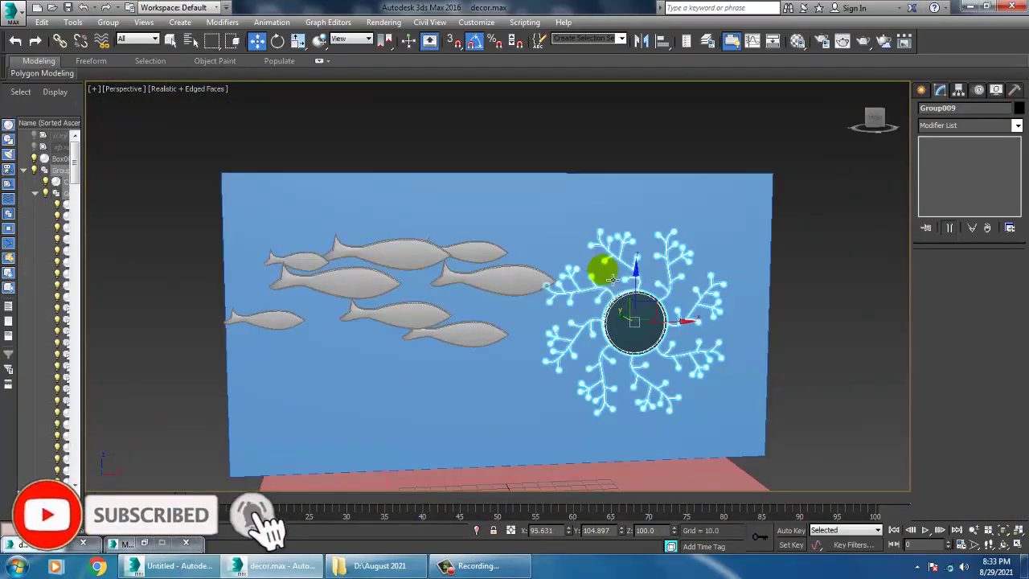
pyautogui.moveTo(688, 330); pyautogui.dragTo(717, 326)
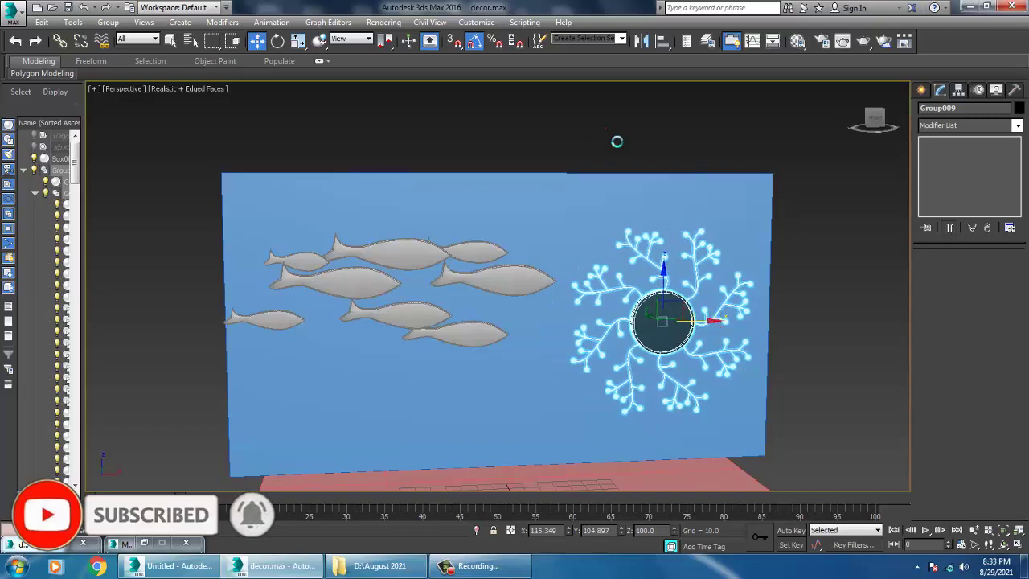
pyautogui.click(606, 126)
# - Examine the fish and the round branch decoration on the wall, both close up and as a whole
pyautogui.scroll(5, 613, 327)
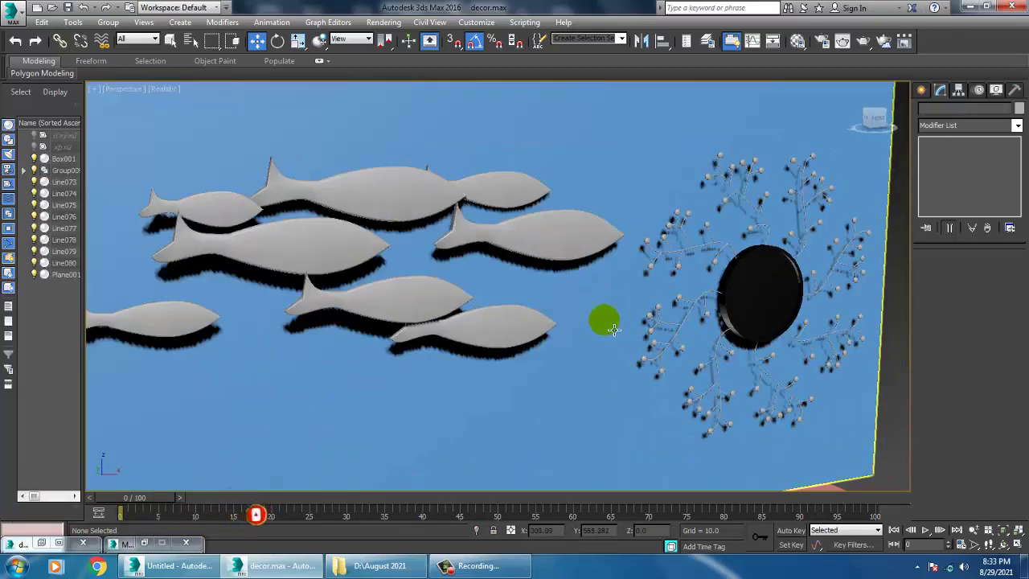
pyautogui.scroll(-5, 614, 328)
pyautogui.scroll(10, 615, 322)
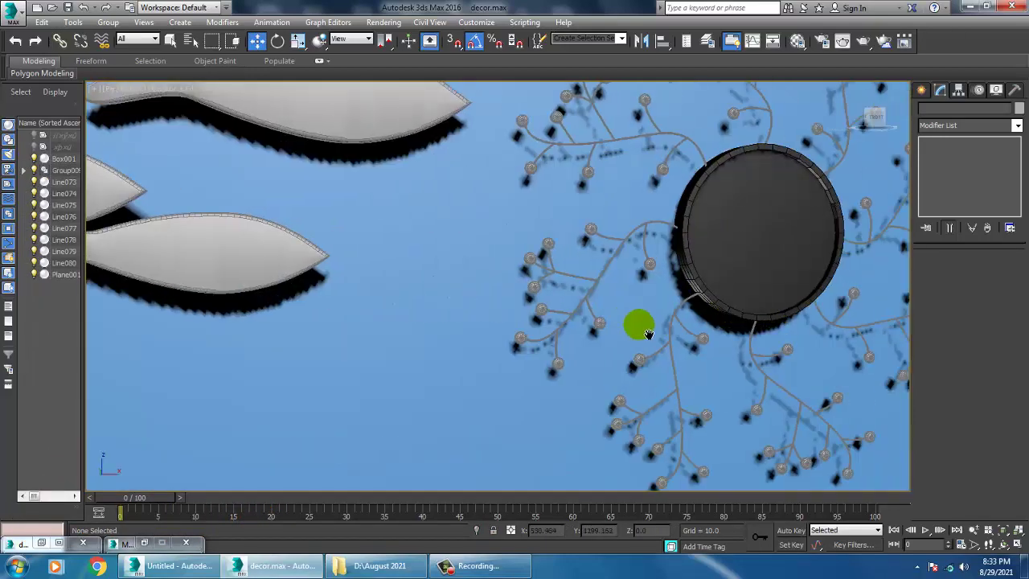
pyautogui.scroll(-6, 648, 334)
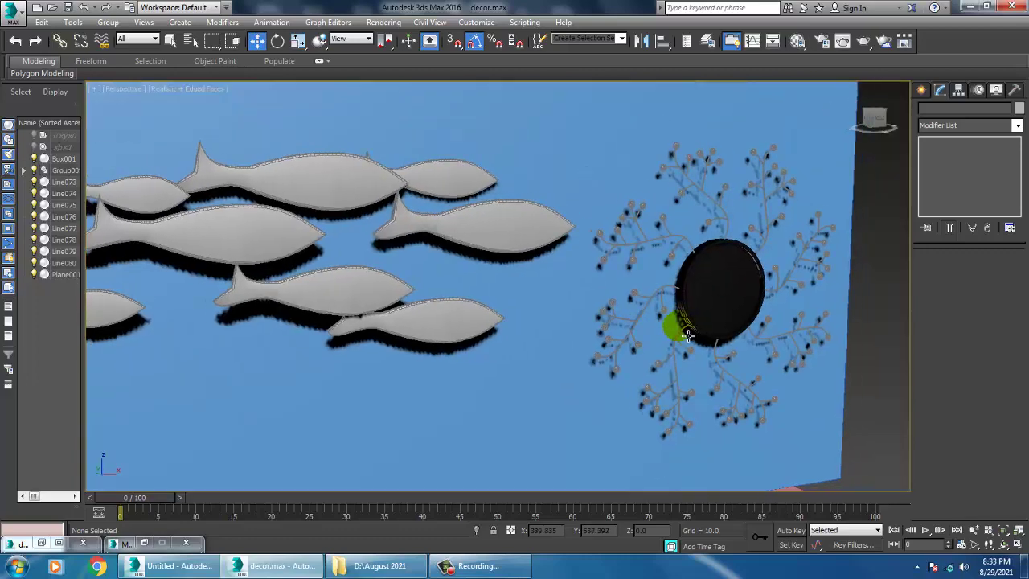
pyautogui.scroll(-5, 688, 334)
pyautogui.scroll(6, 699, 352)
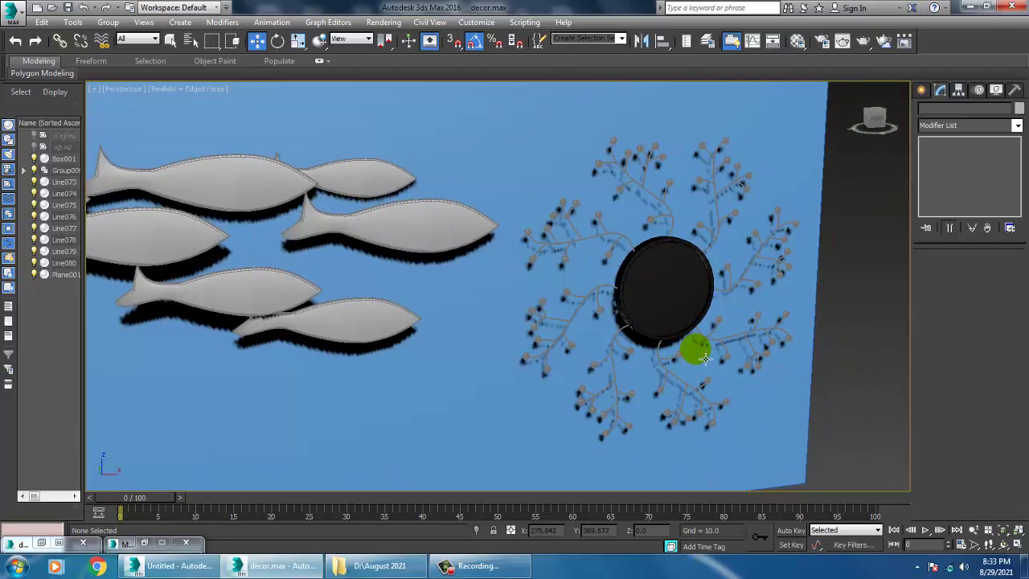
pyautogui.scroll(-5, 705, 357)
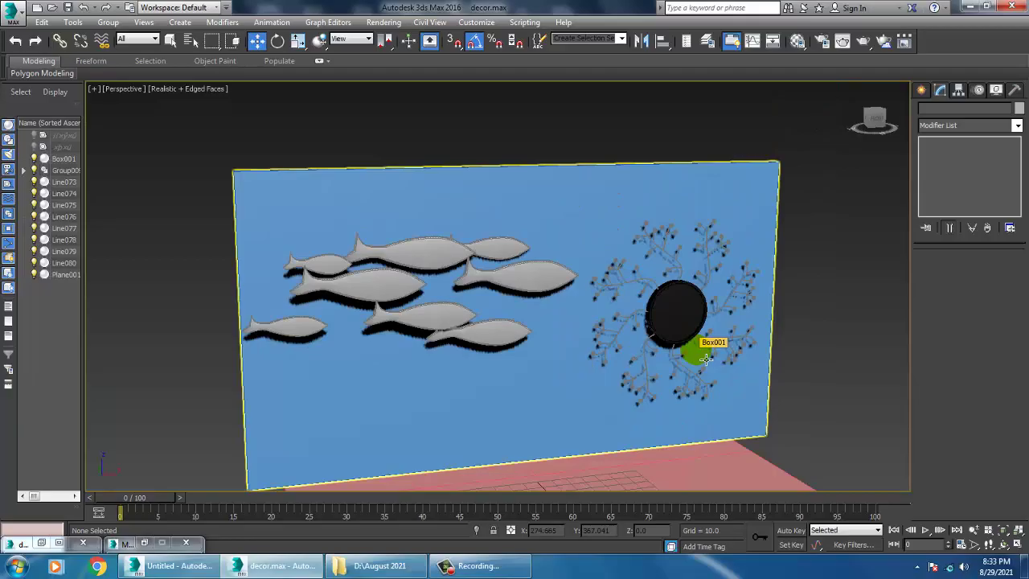